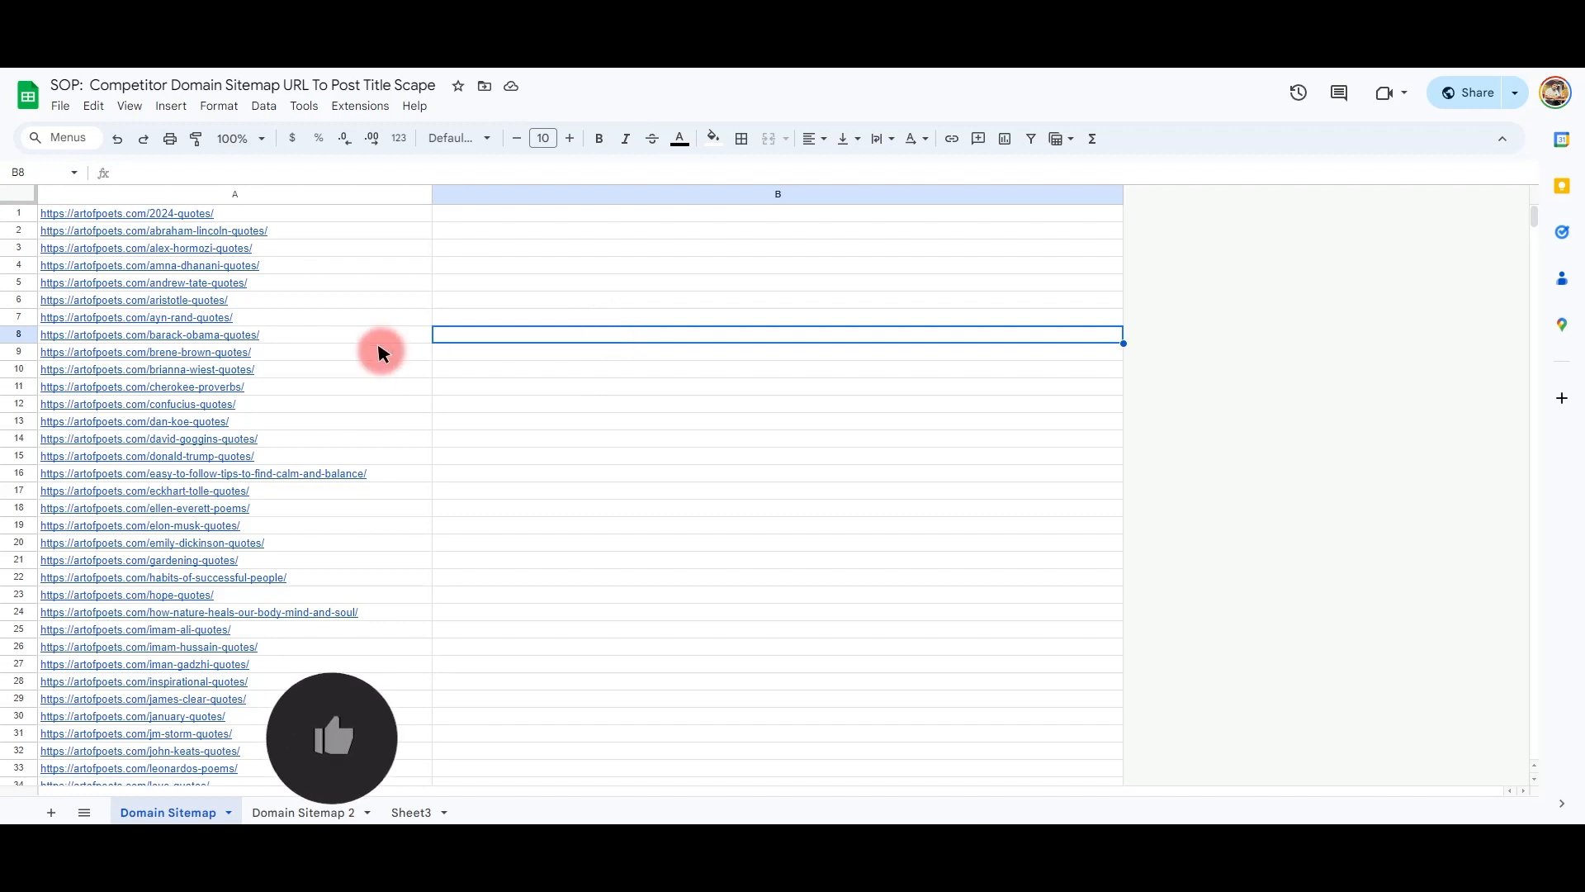
Review the sheet's first URL row and the SOP document's title, example websites and Steps 01 to 3
click(195, 213)
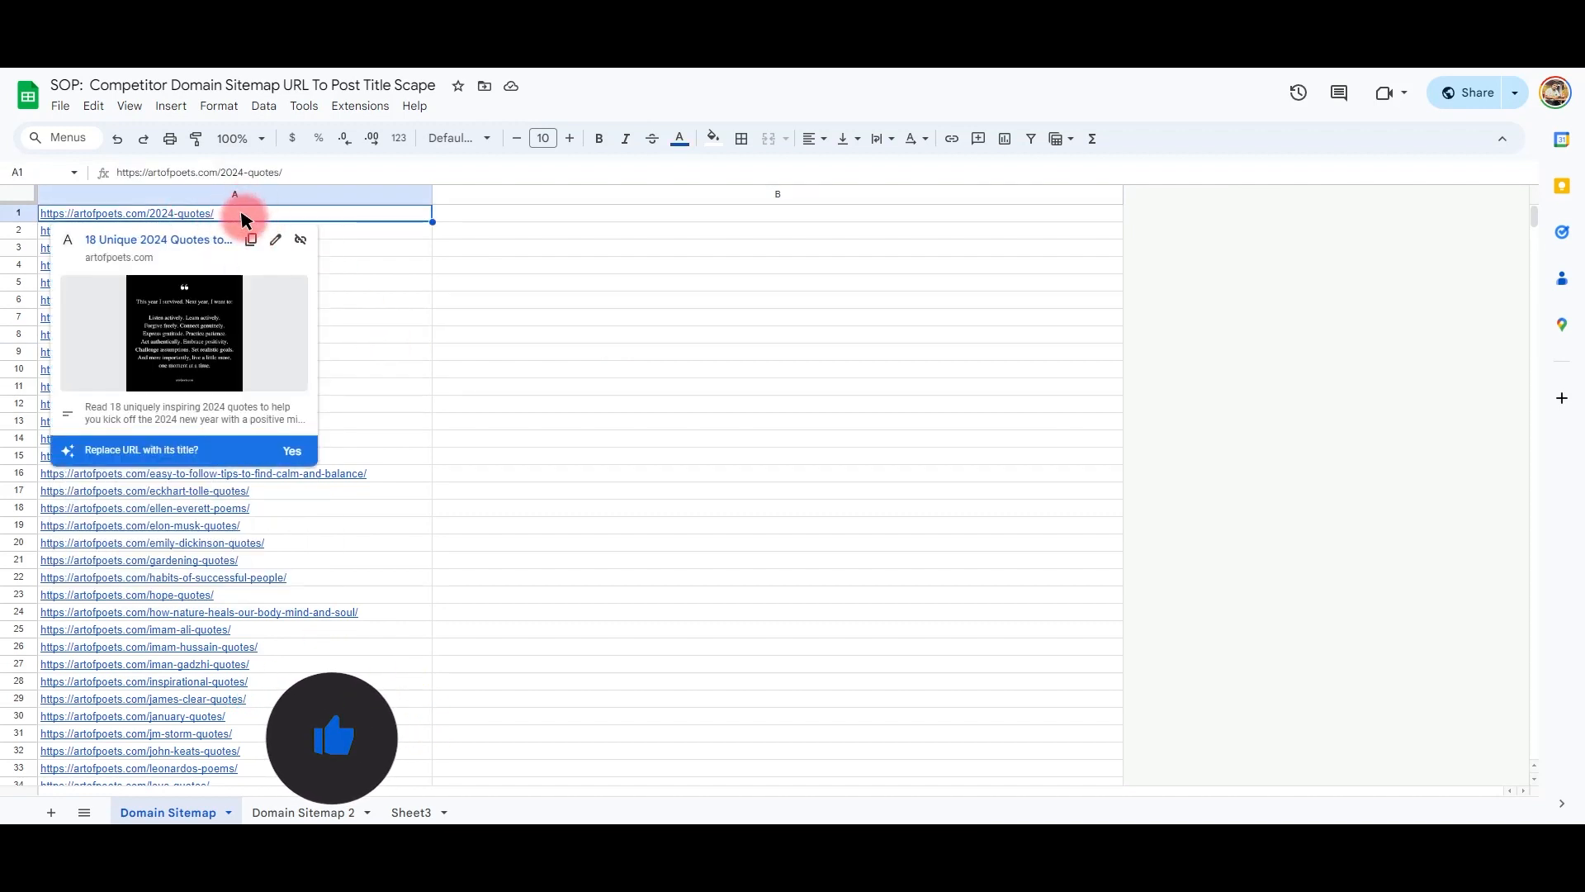
click(478, 217)
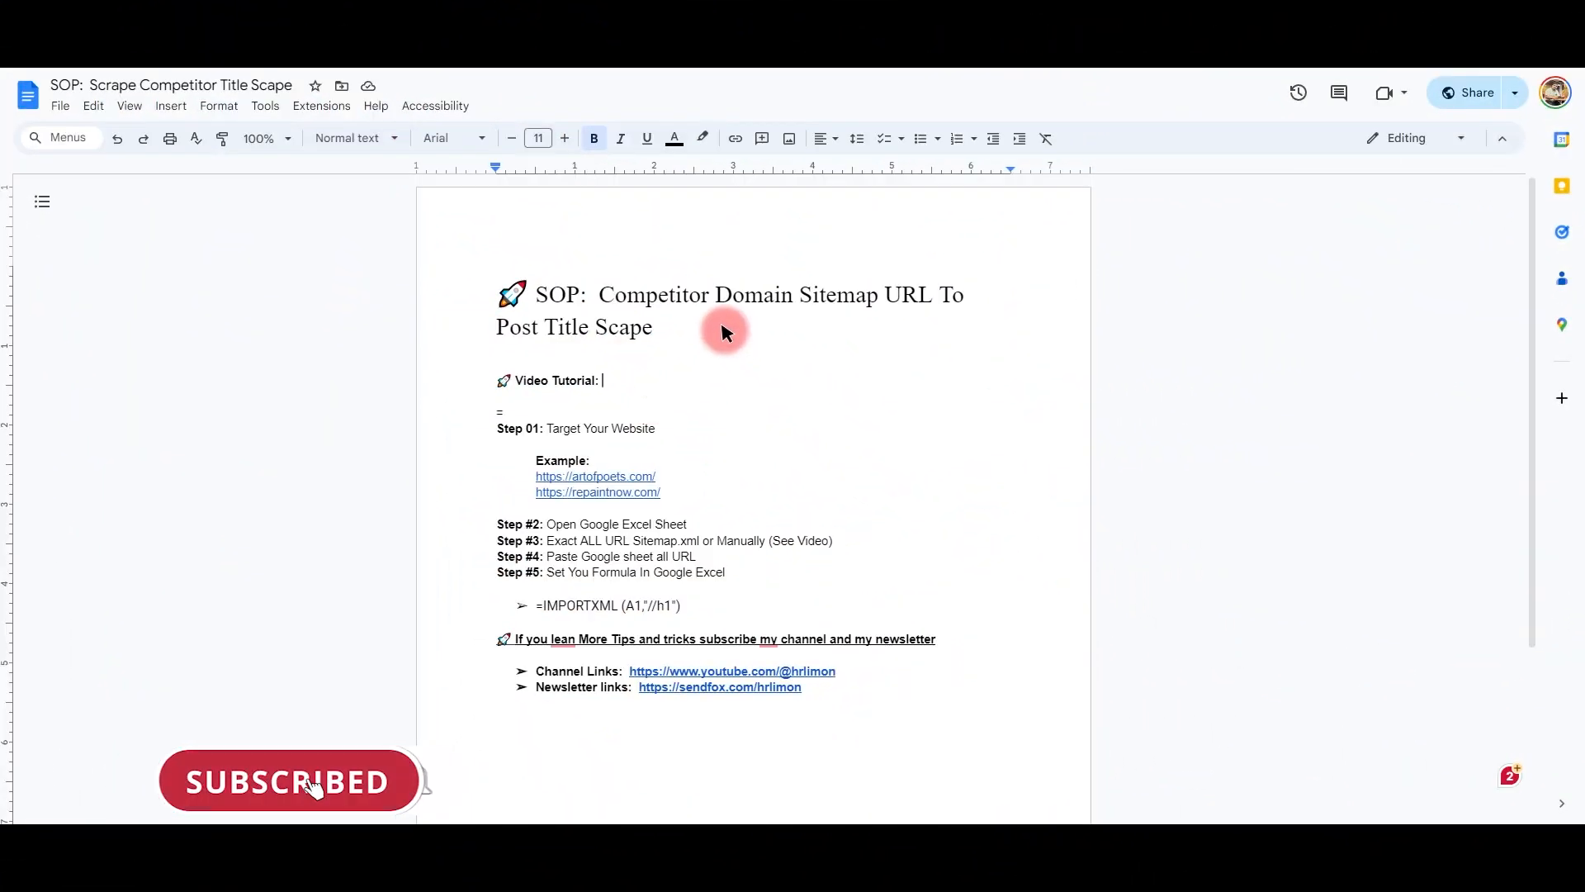
drag(644, 294, 583, 363)
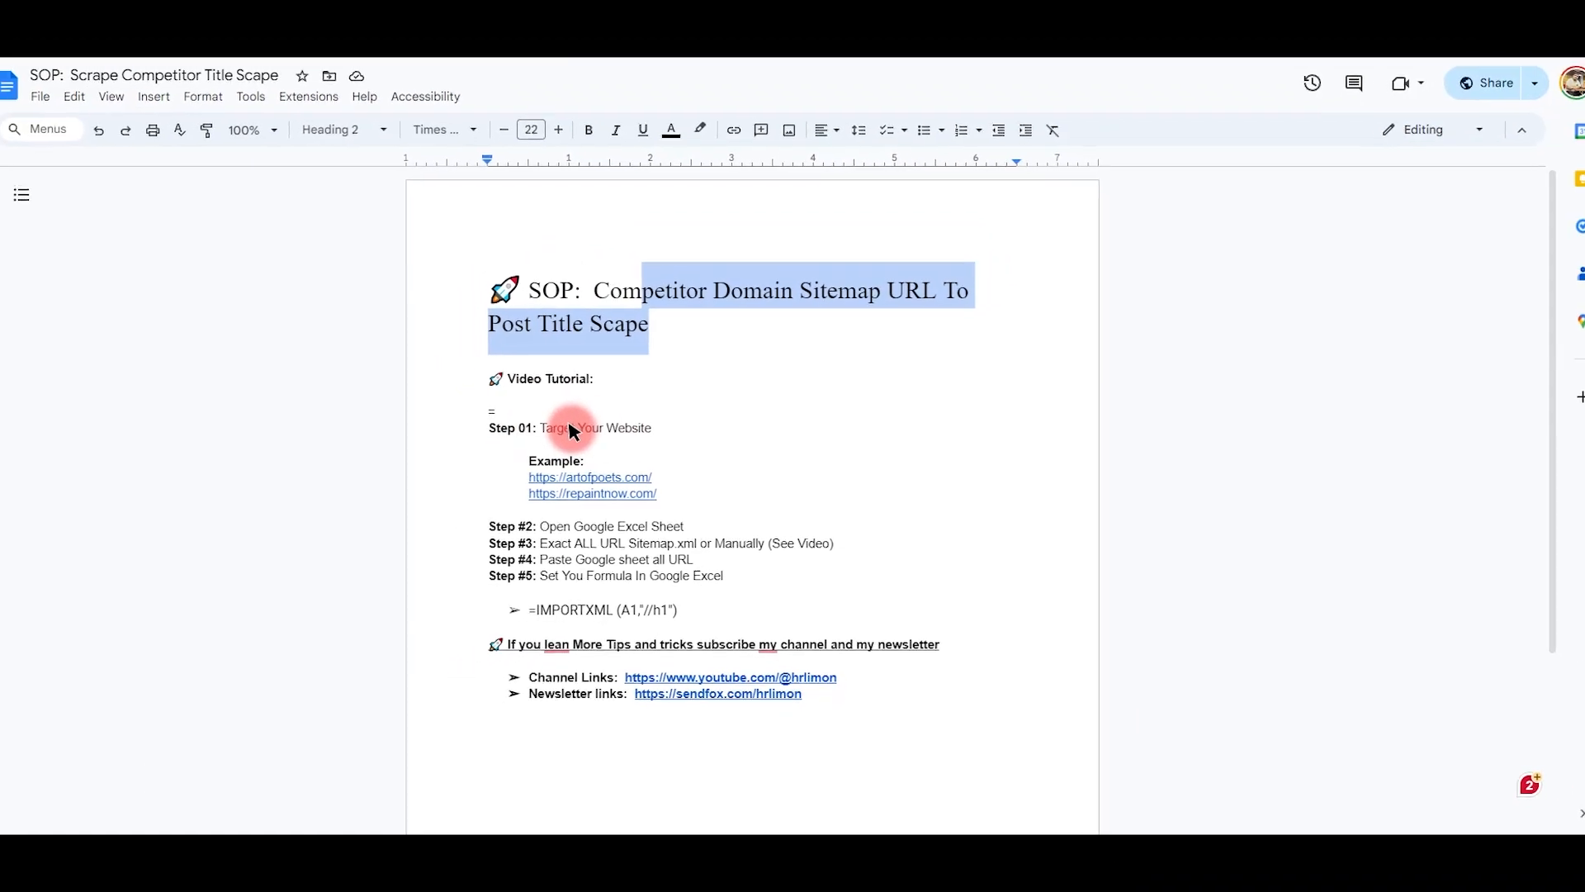
click(570, 430)
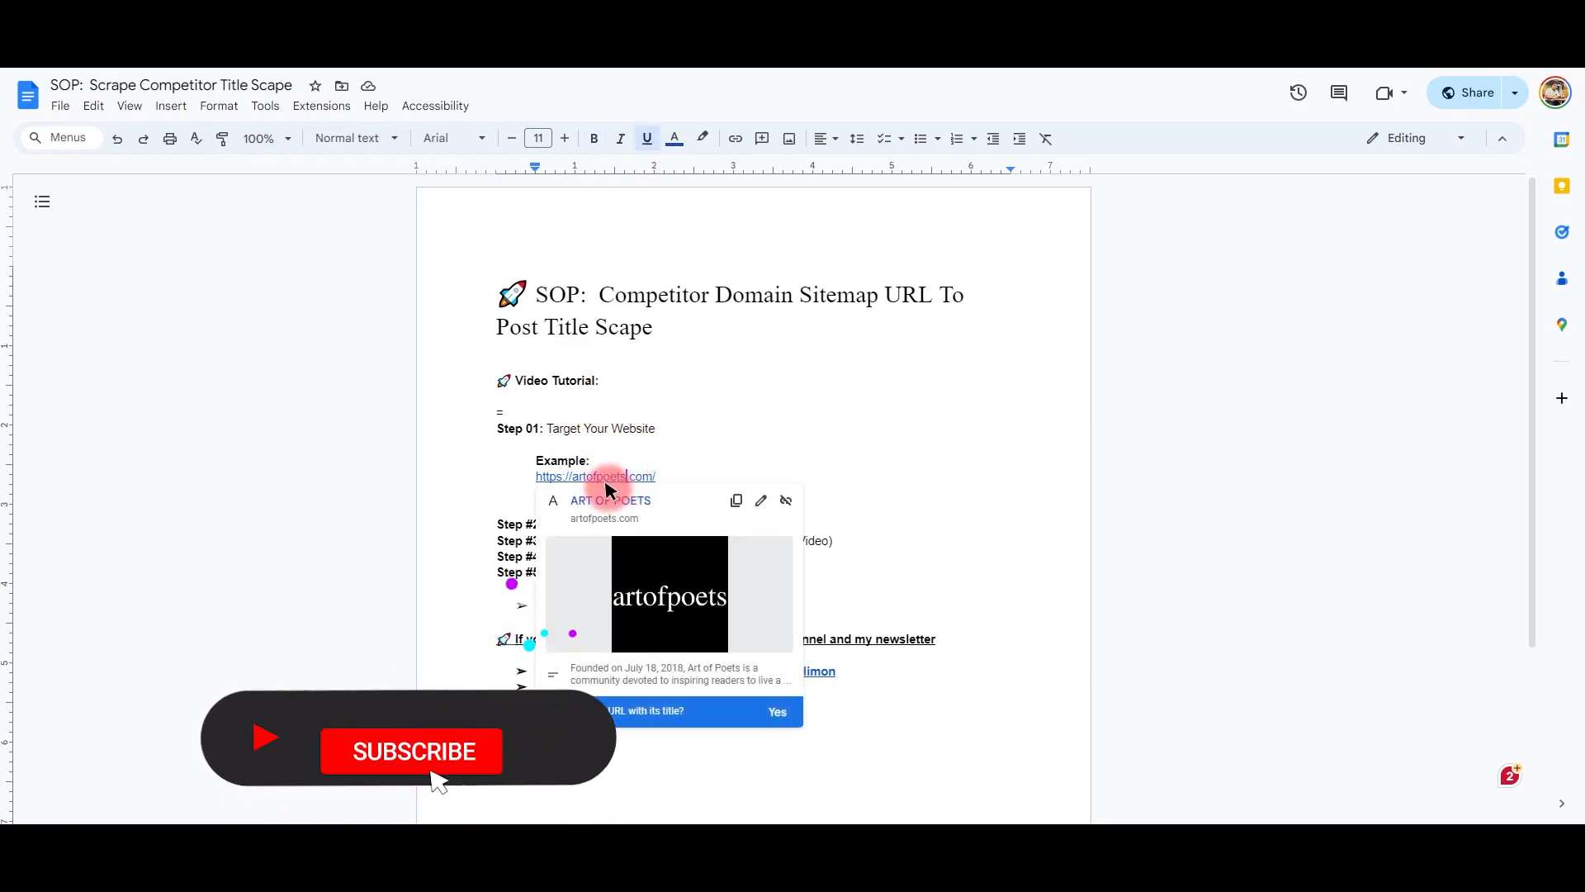
click(640, 435)
click(615, 494)
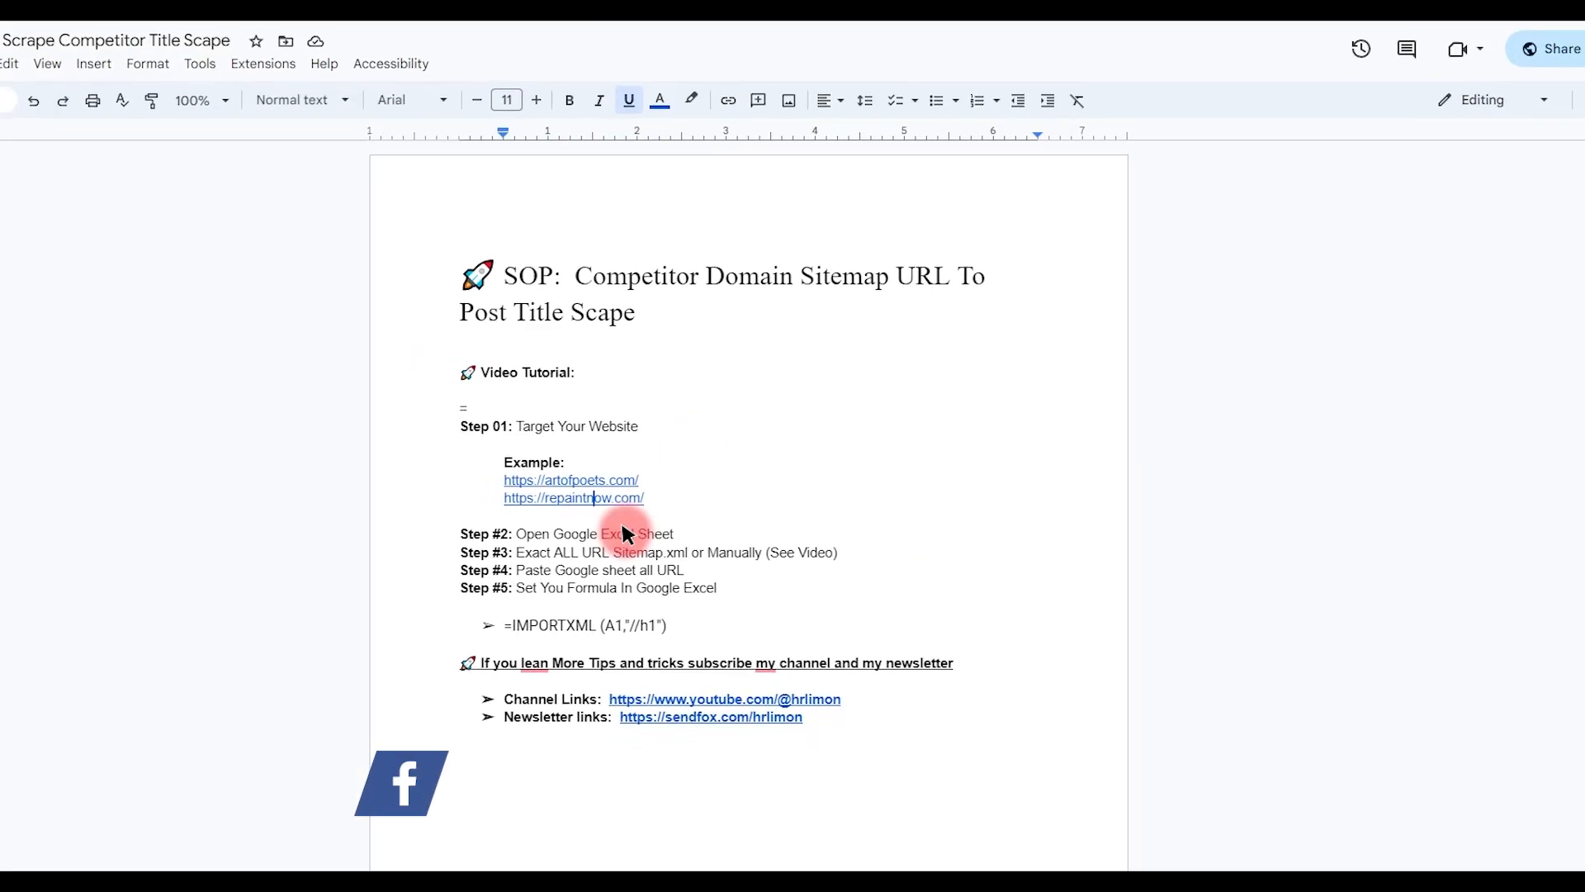
drag(517, 533, 673, 533)
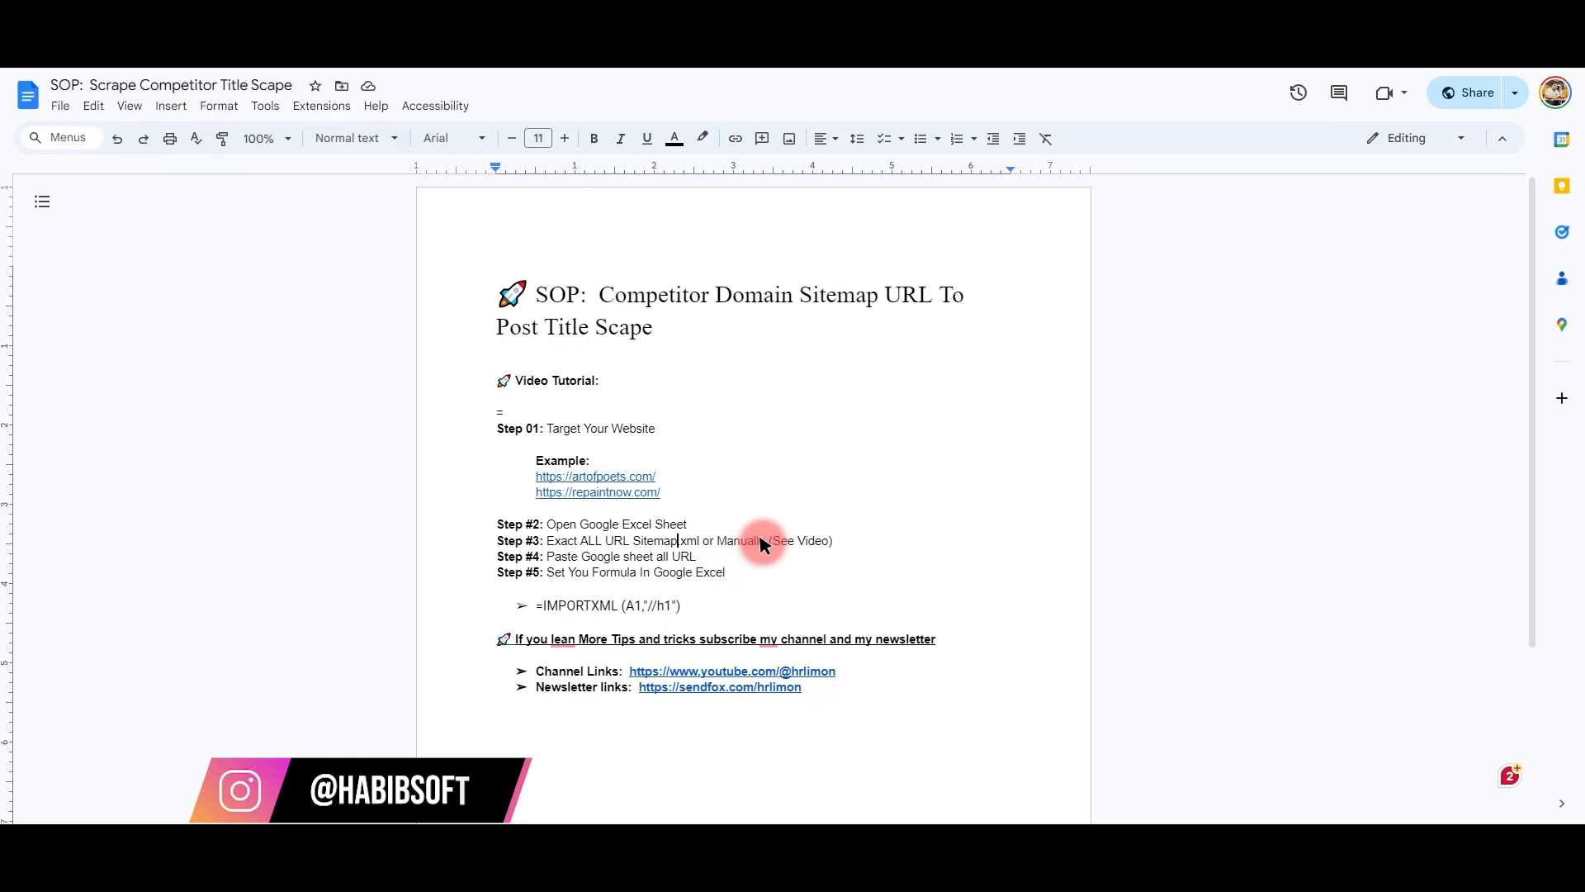
click(630, 492)
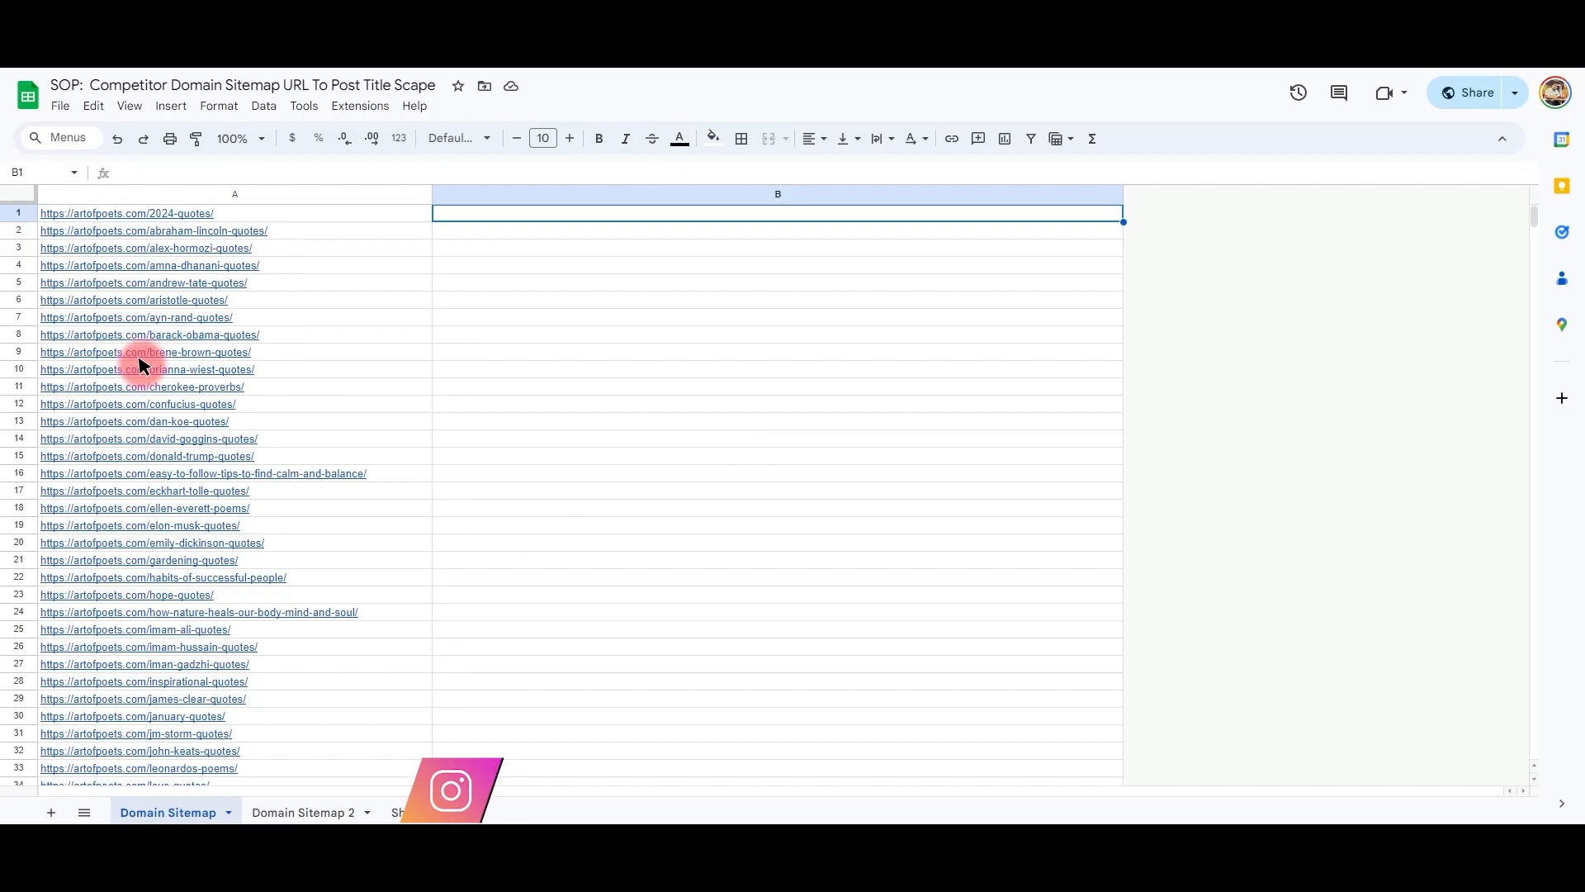
Look over the URL lists on the Domain Sitemap and Domain Sitemap 2 sheets
drag(140, 361, 206, 632)
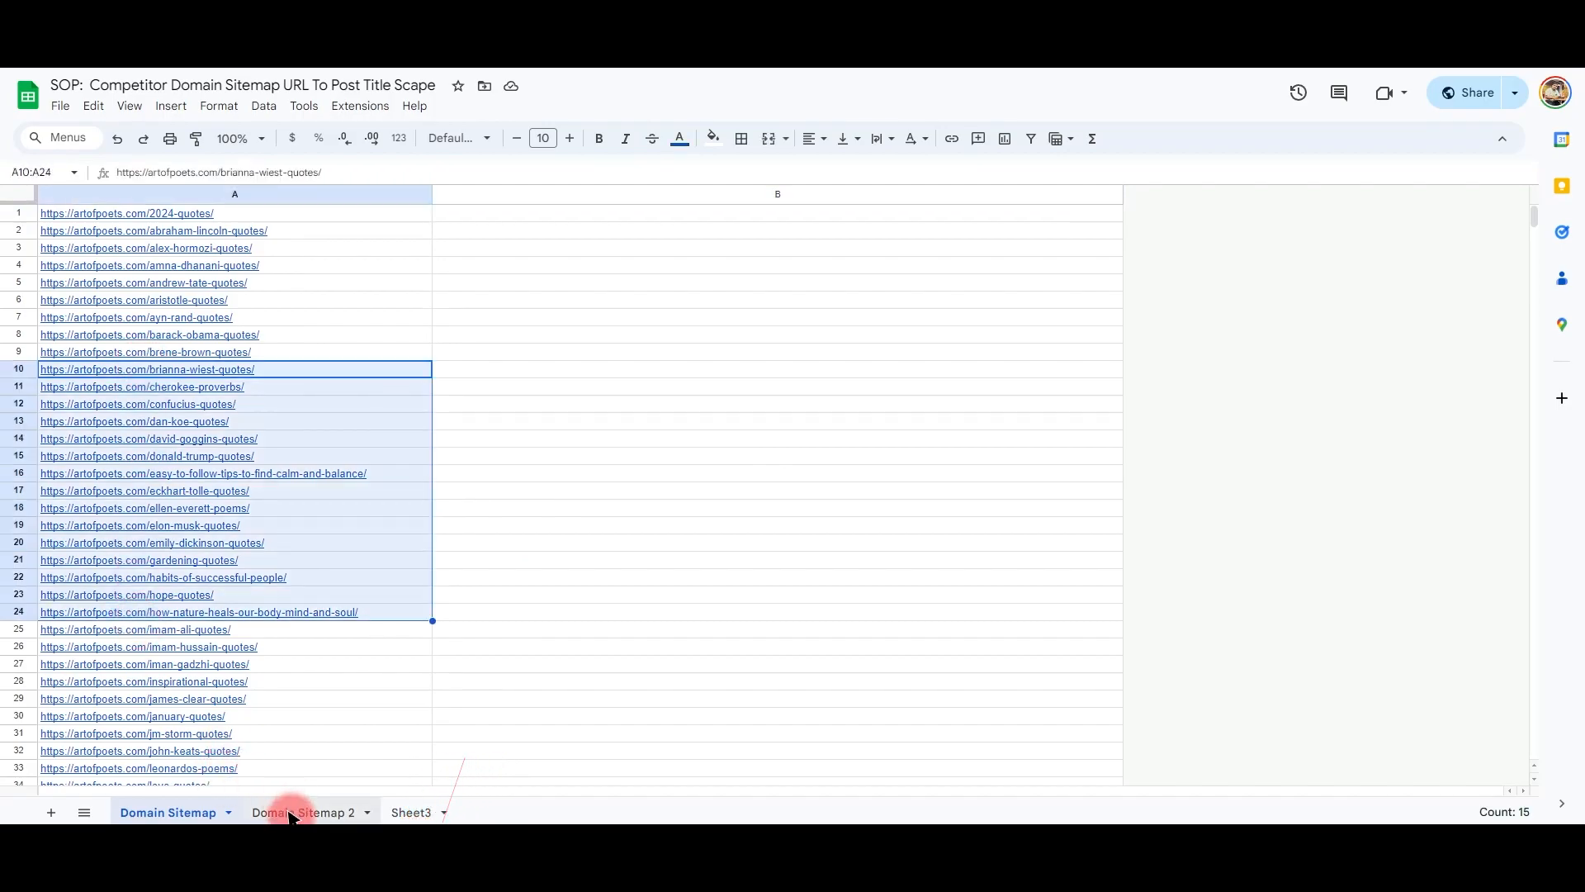
click(303, 812)
drag(214, 232, 190, 663)
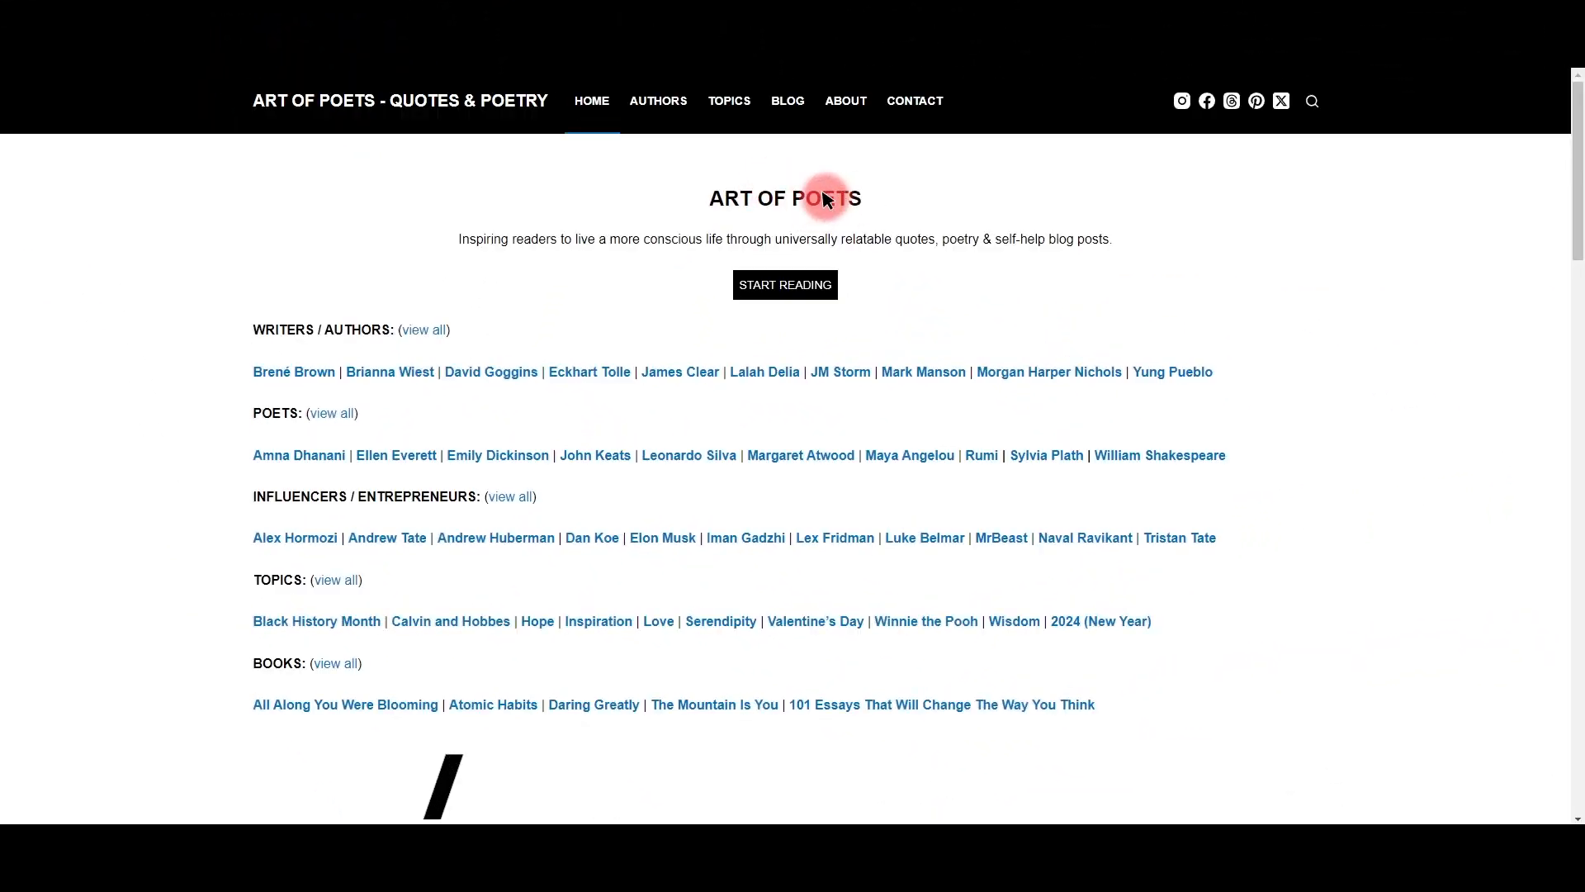
Inspect the Art of Poets home page with the SEO Pro extension, then close its overview
drag(825, 198, 990, 265)
click(991, 265)
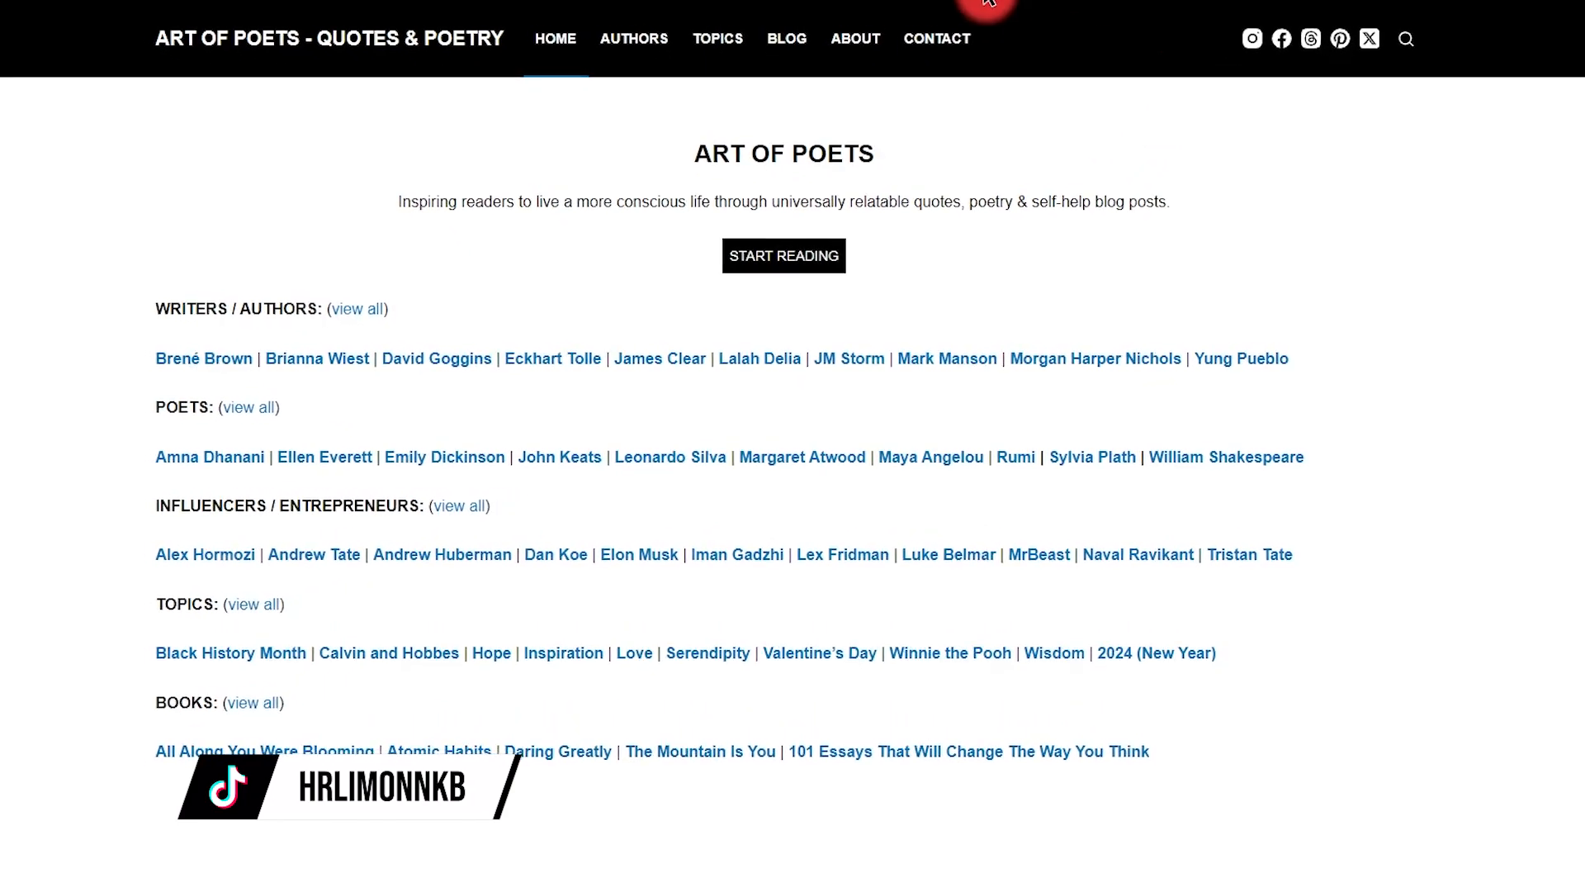
click(988, 2)
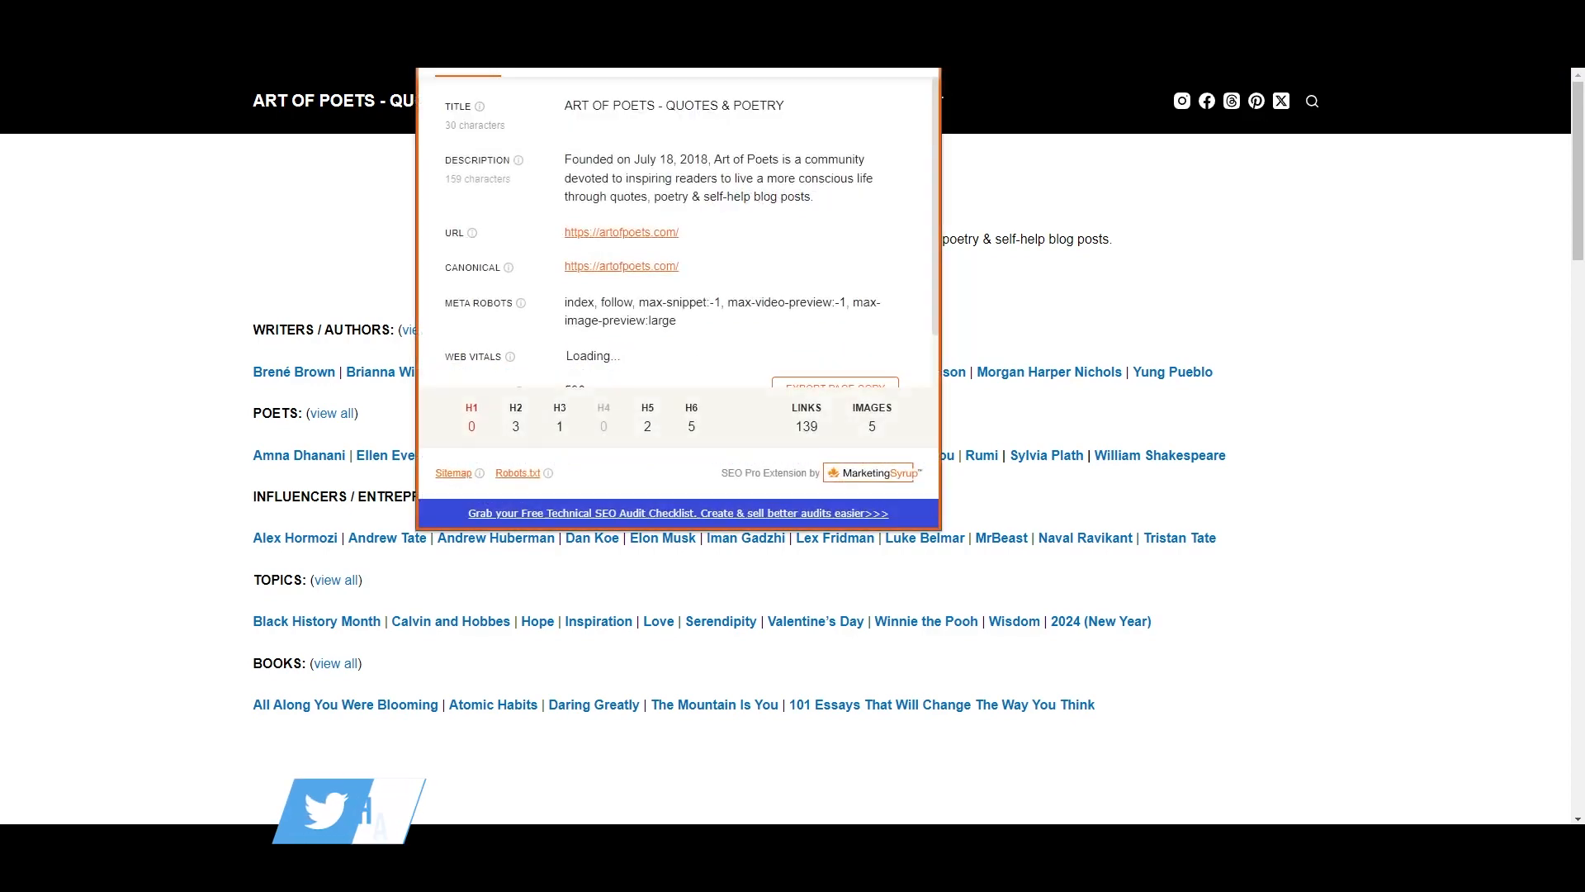
click(962, 68)
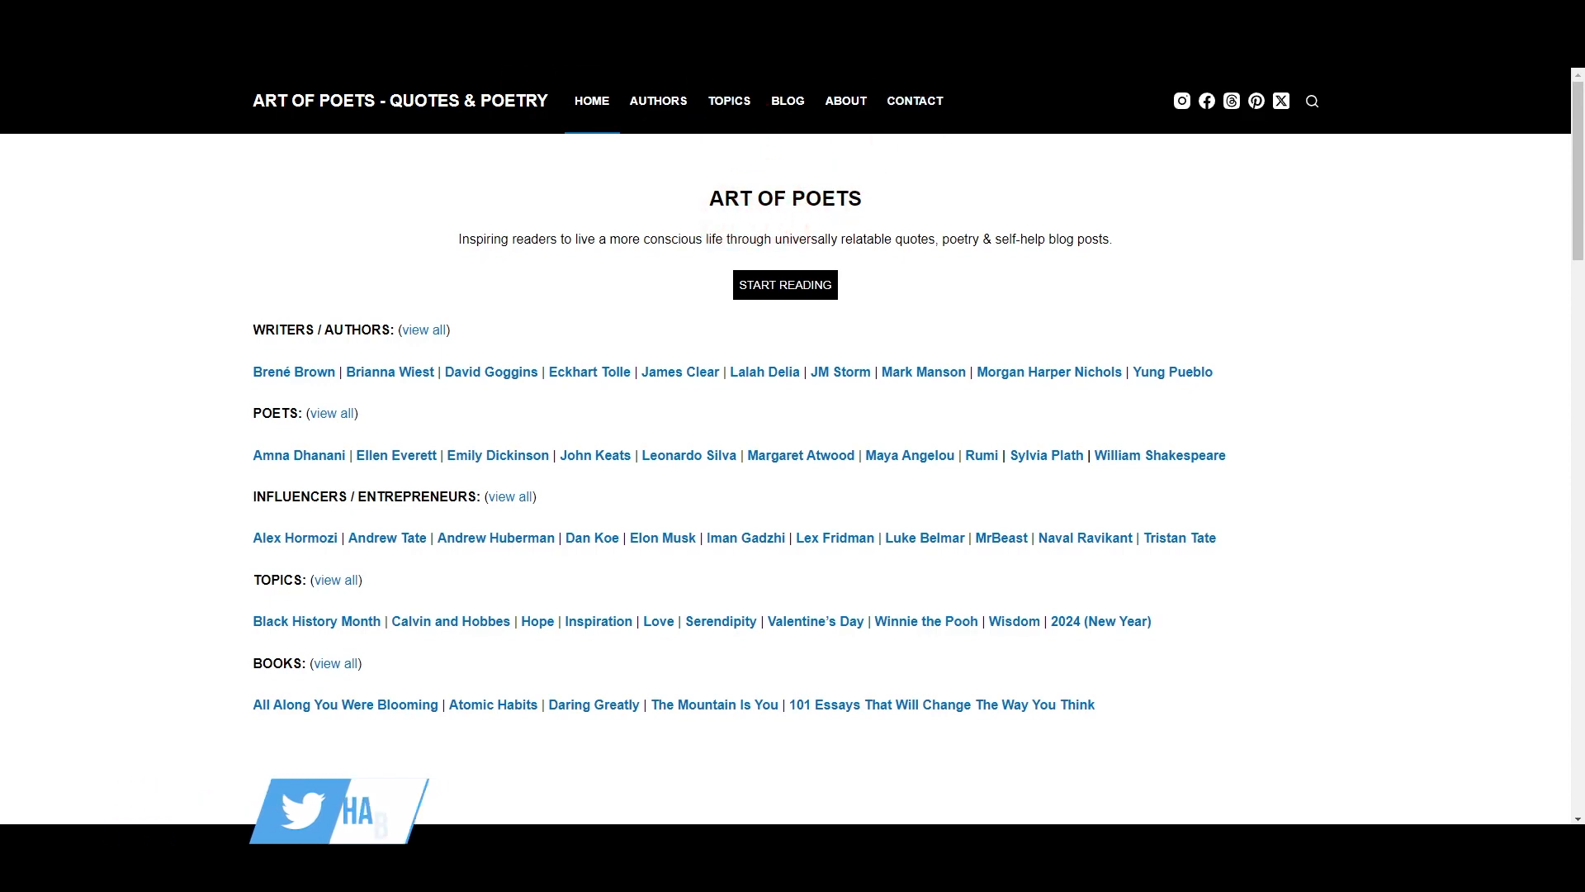
key(ctrl+l)
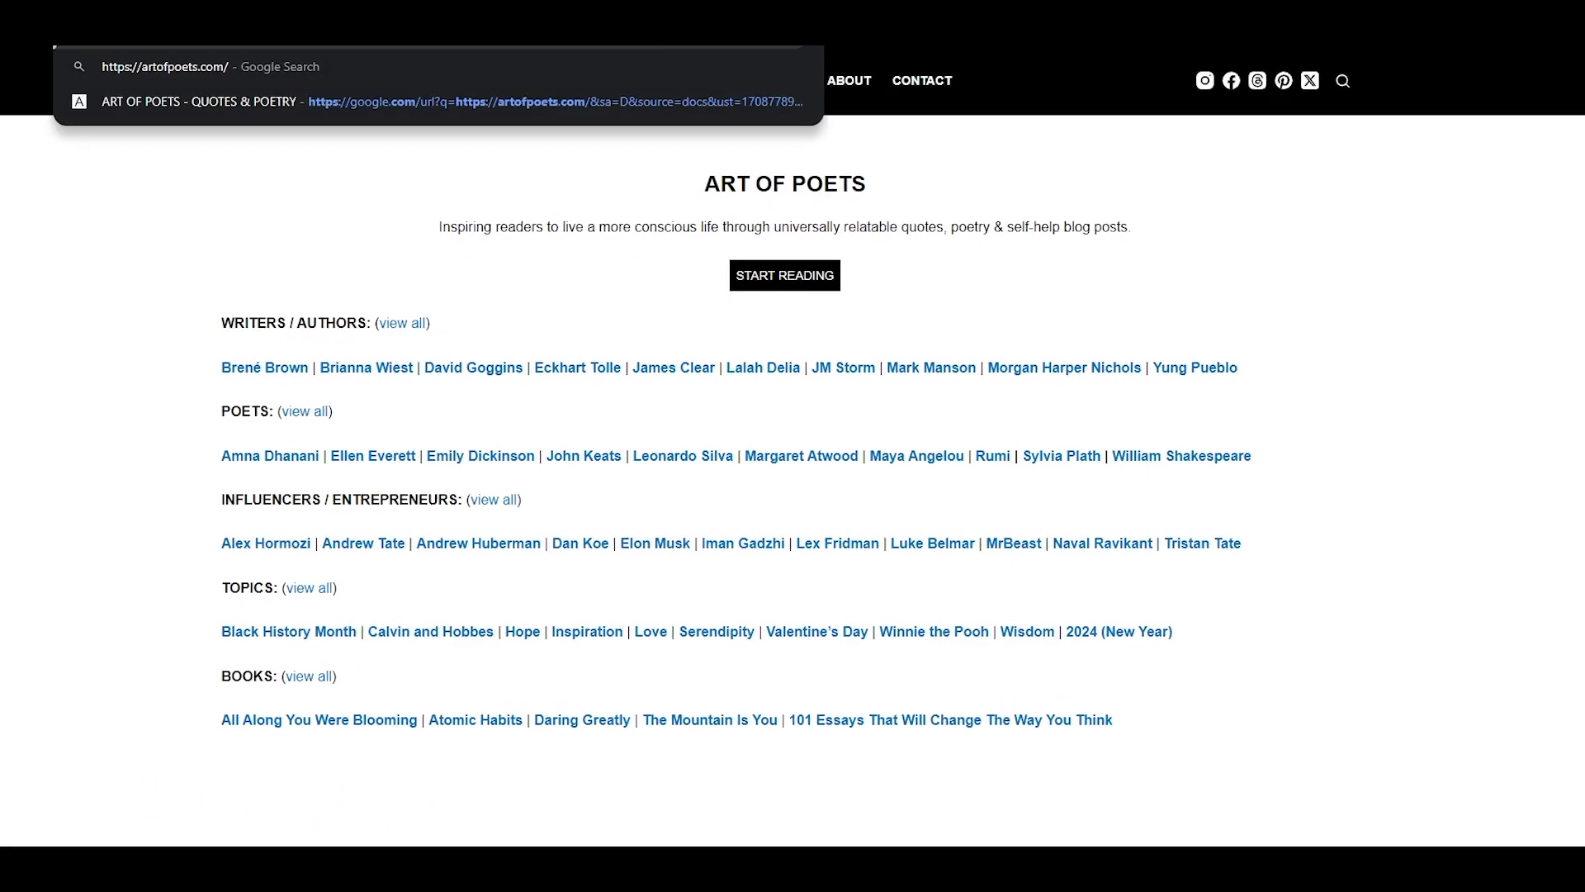
text(site)
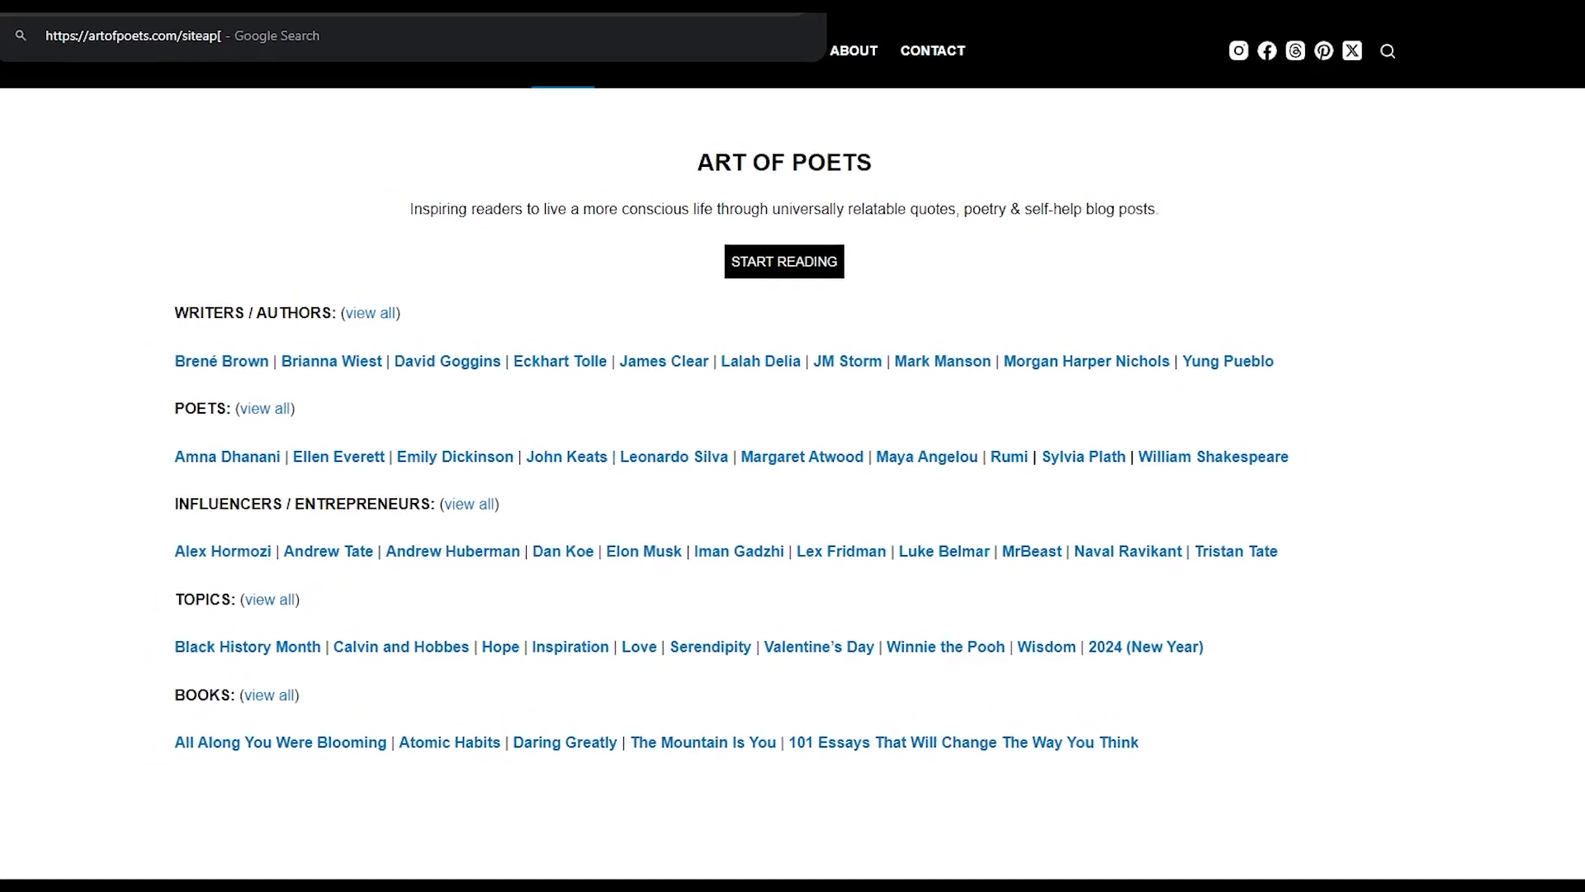
text(ma)
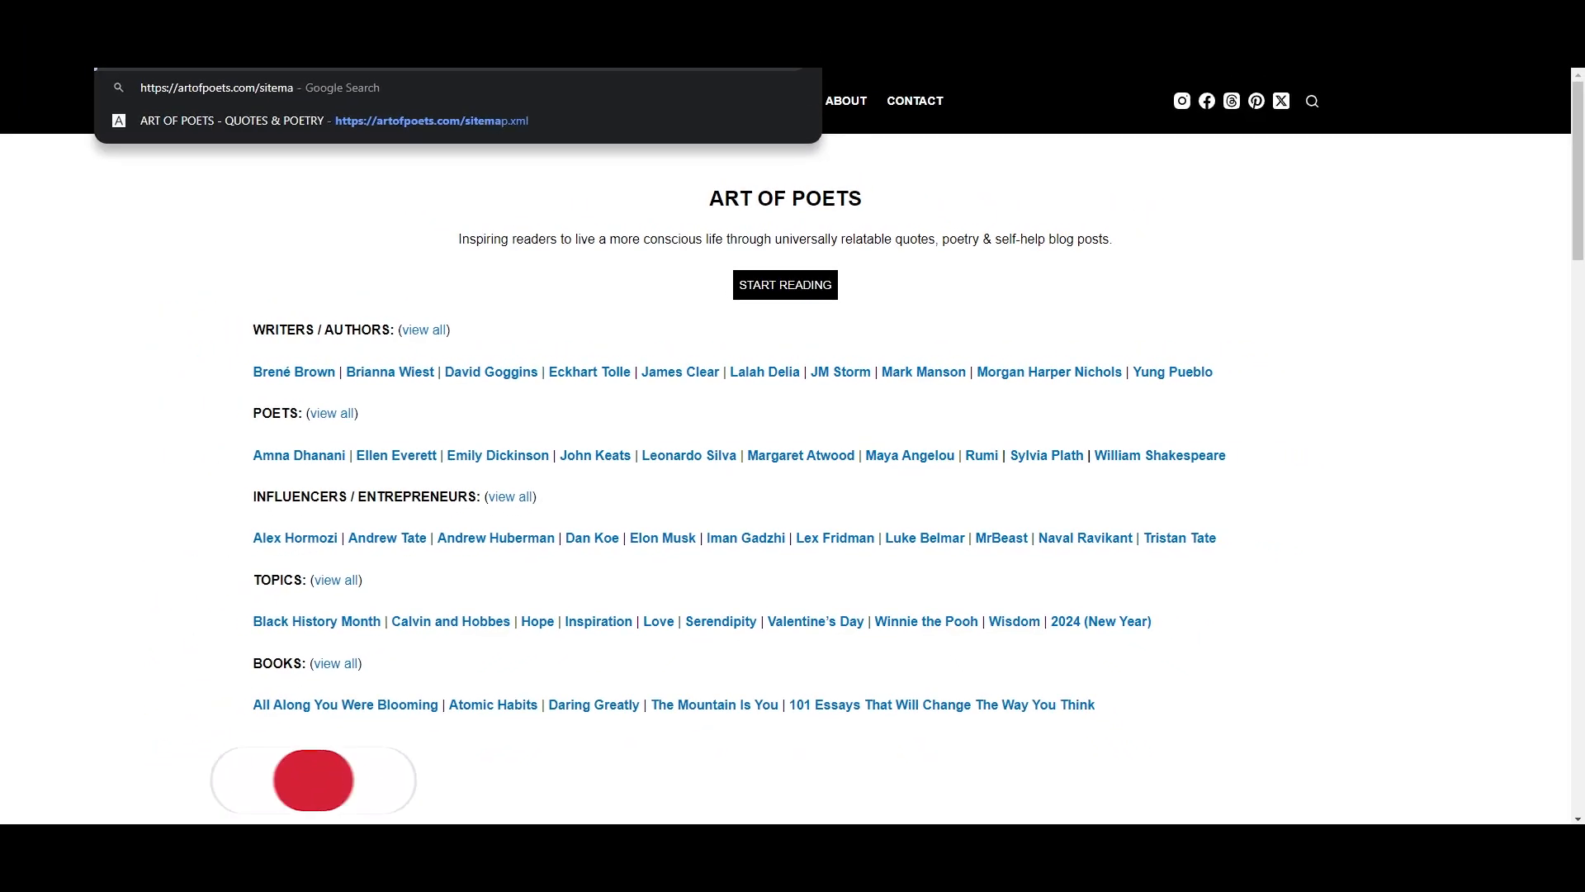
text(p.xml)
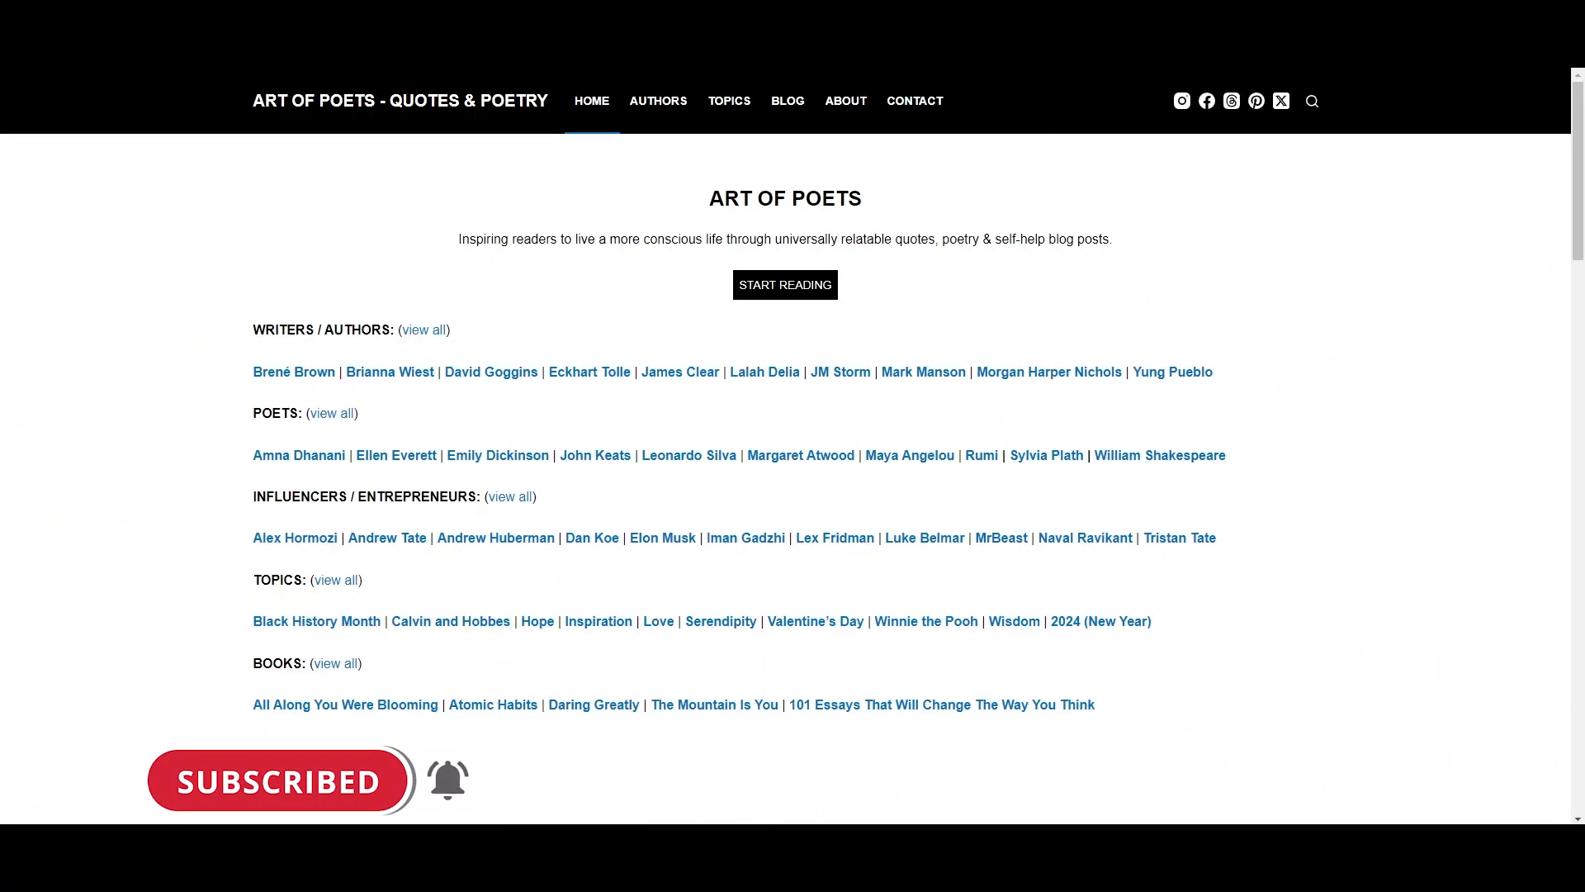
text(sitemap_xml)
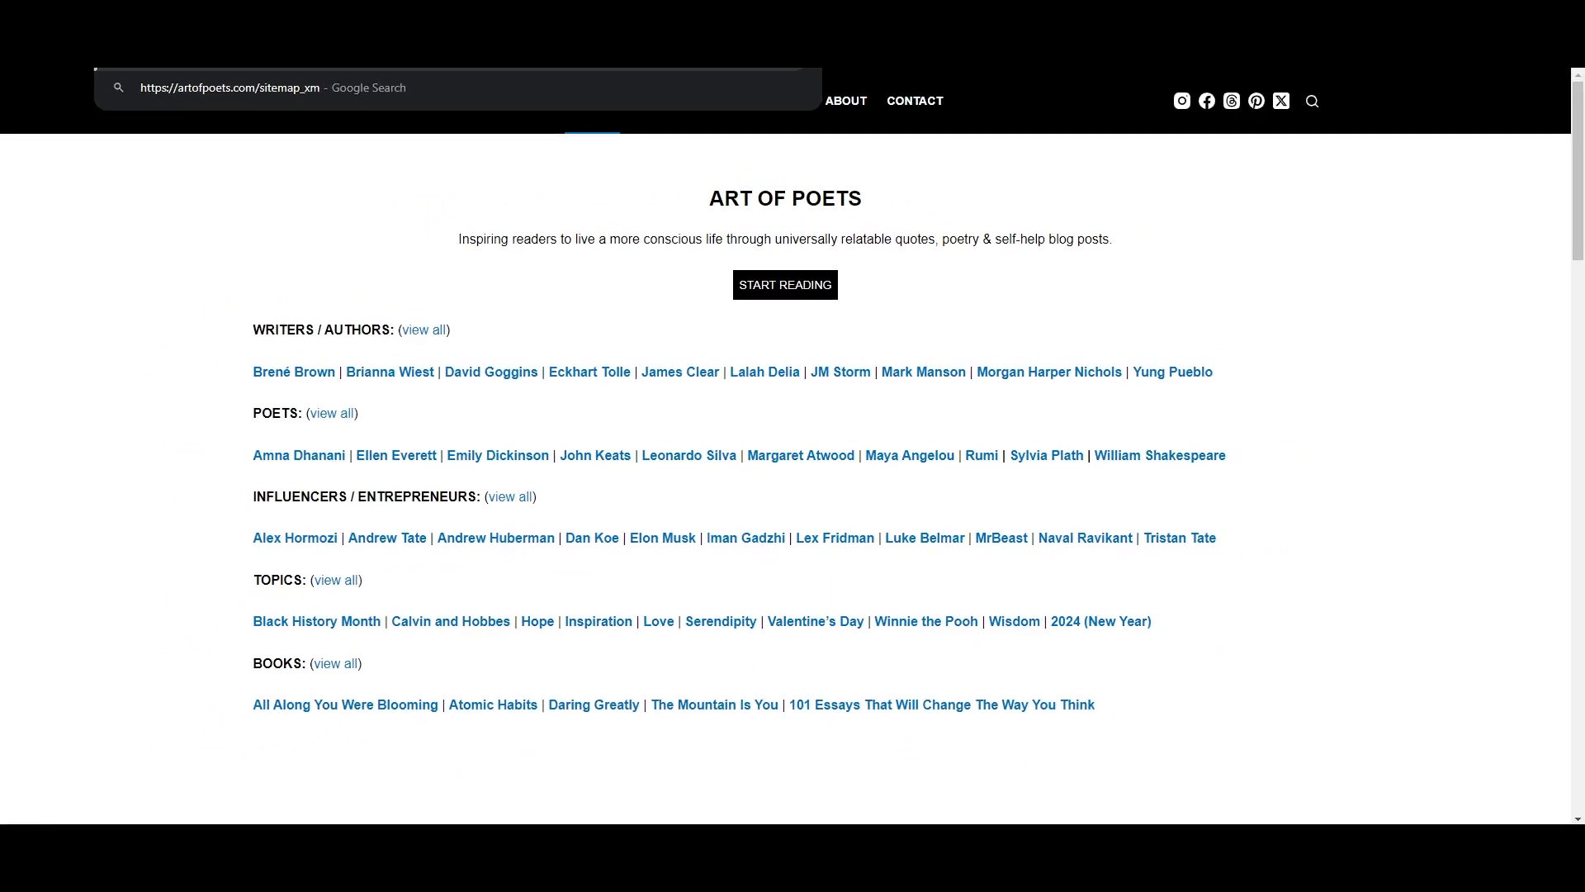
key(BackSpace)
key(BackSpace)
key(BackSpace)
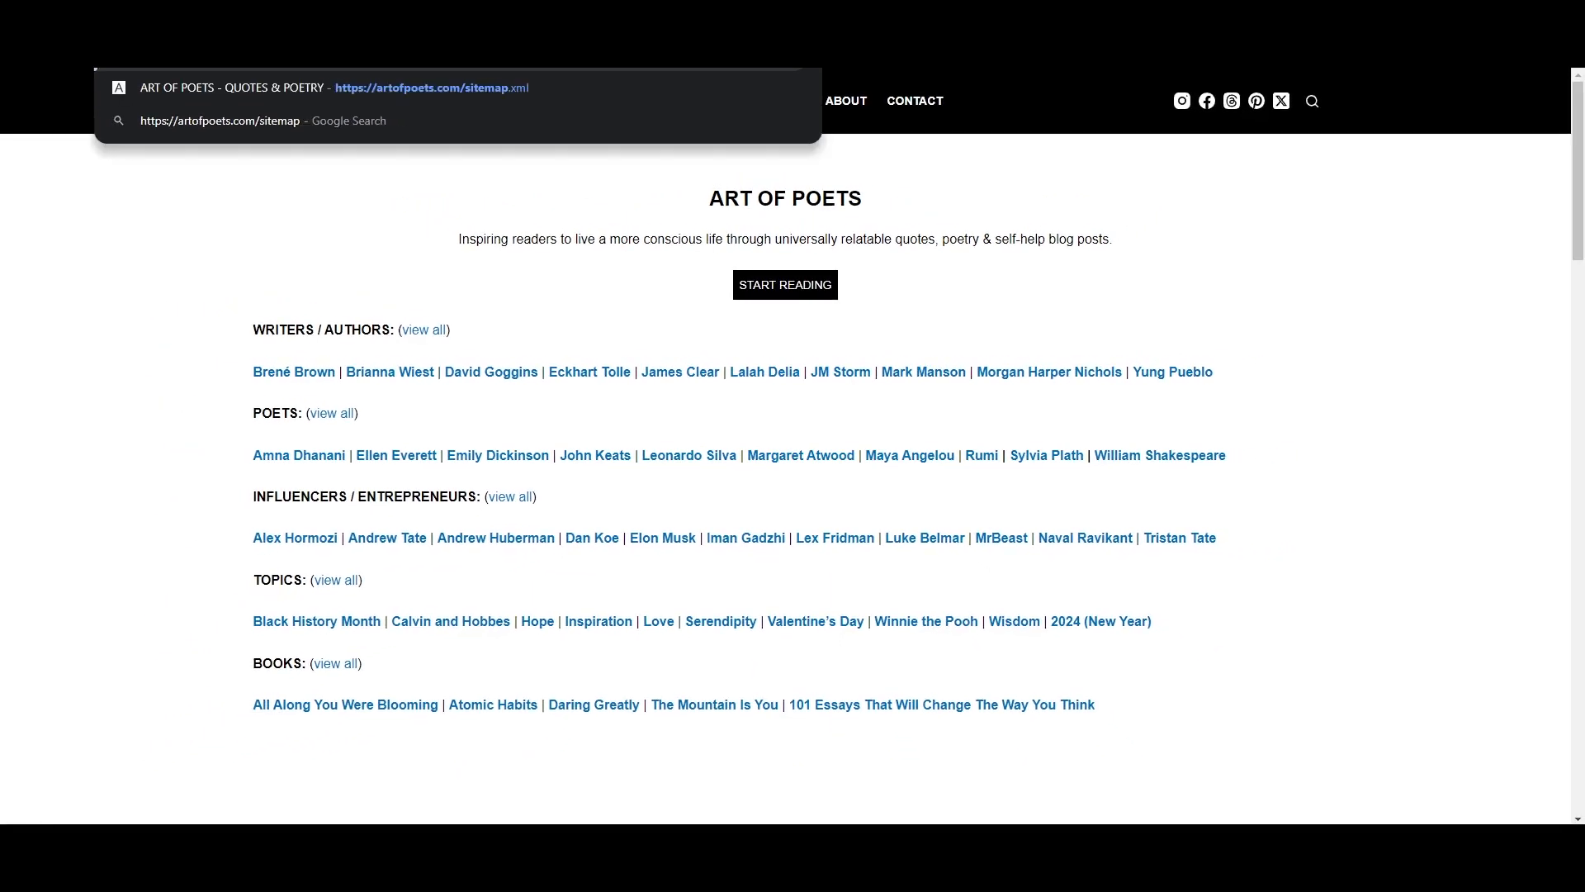
text(_inde)
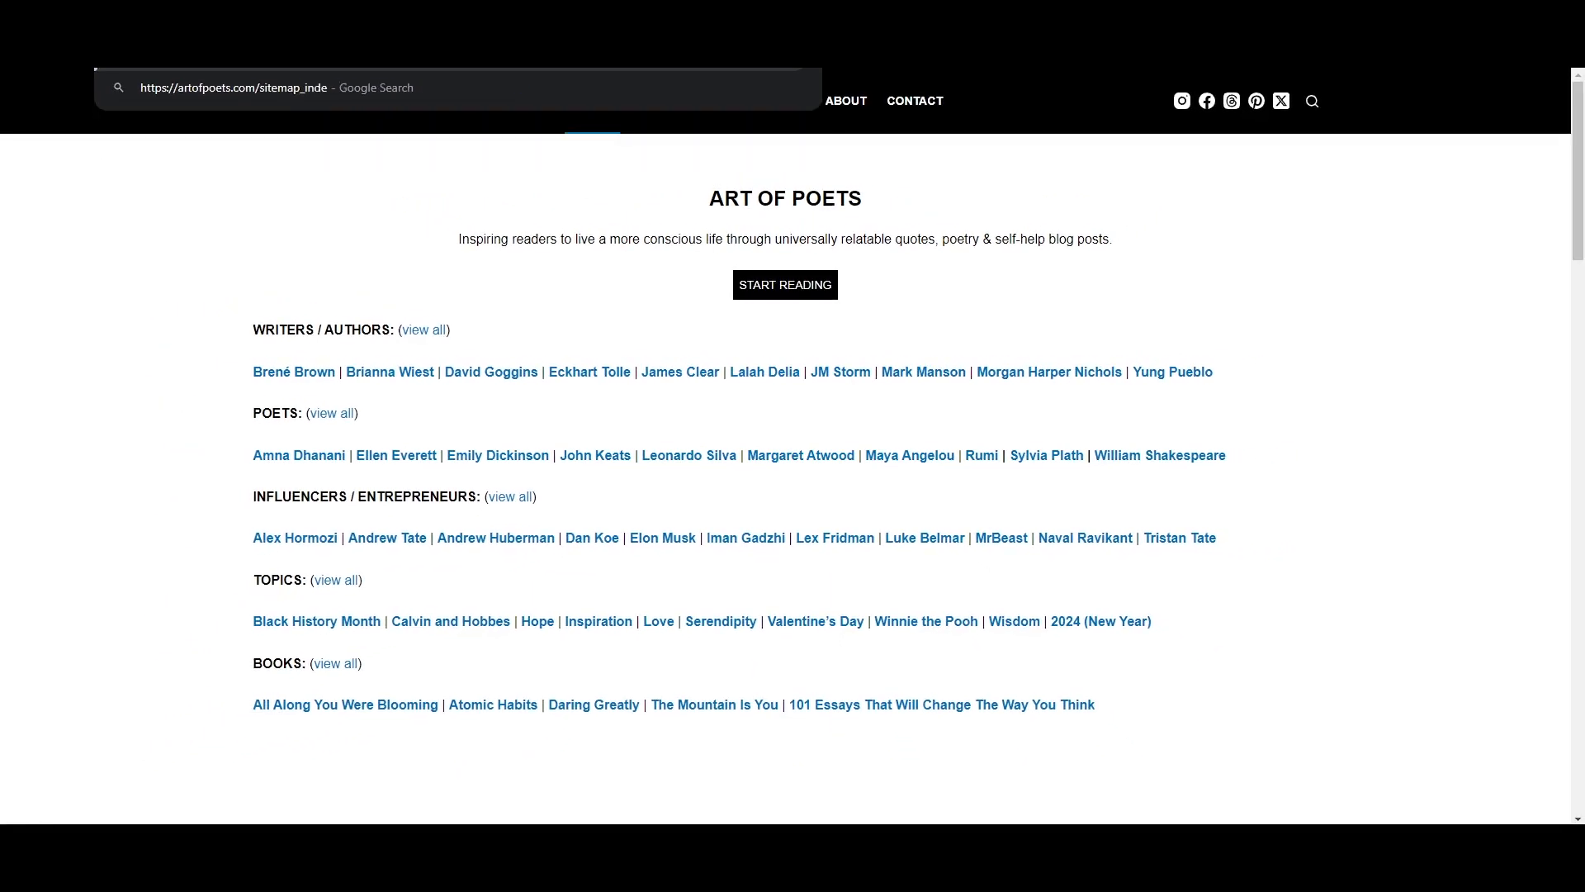
text(x.xml)
key(Return)
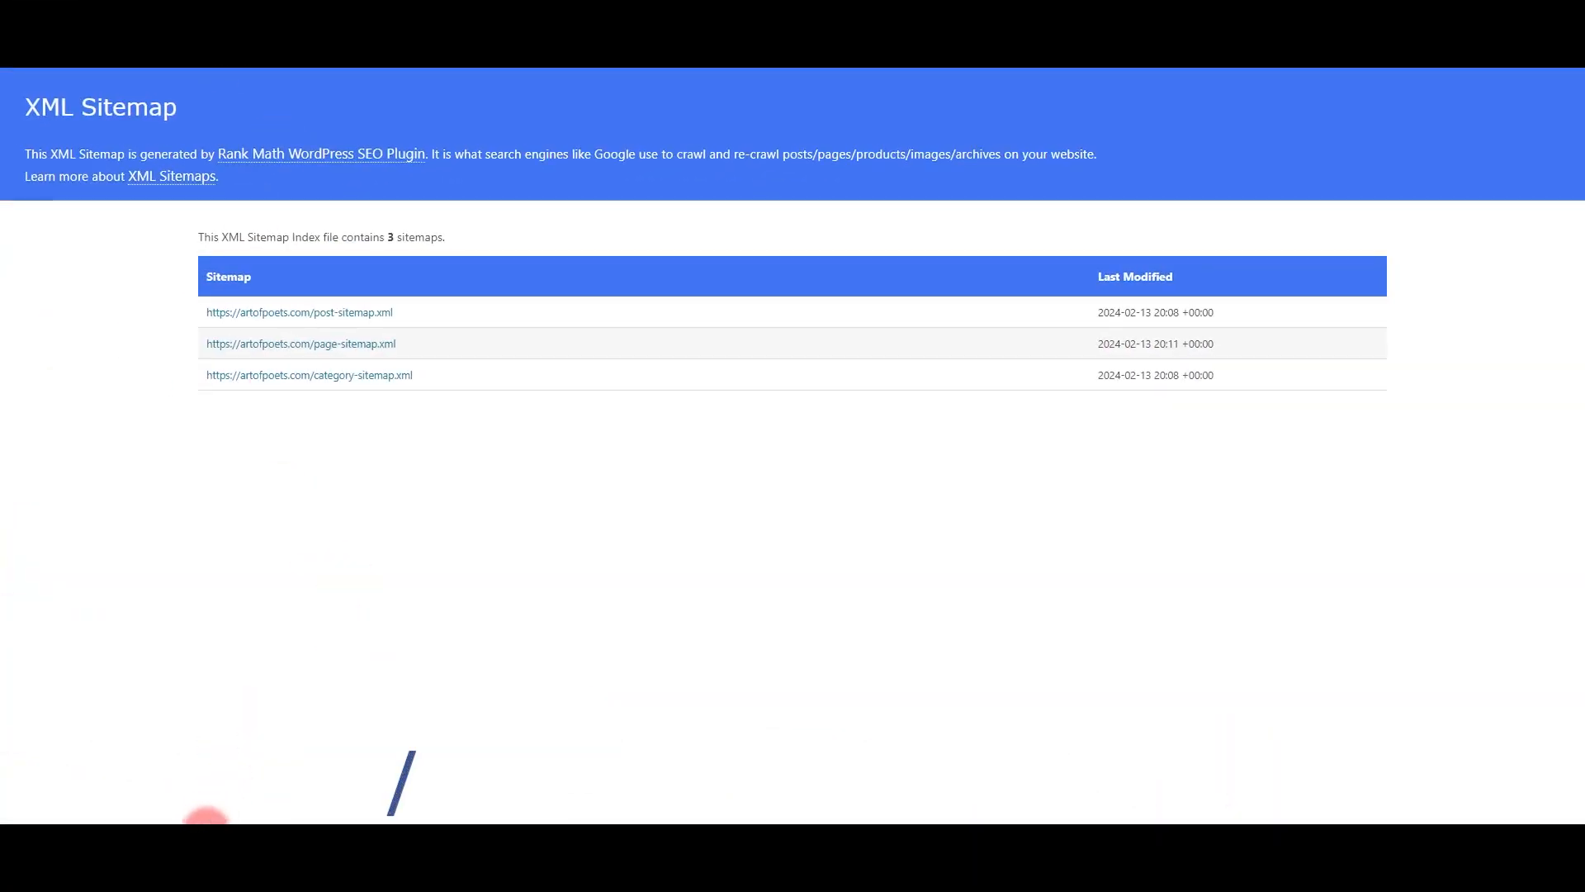
In Notepad, add the line "Use Extentions" below the two artofpoets.com sitemap addresses and return to the sitemap index
click(391, 270)
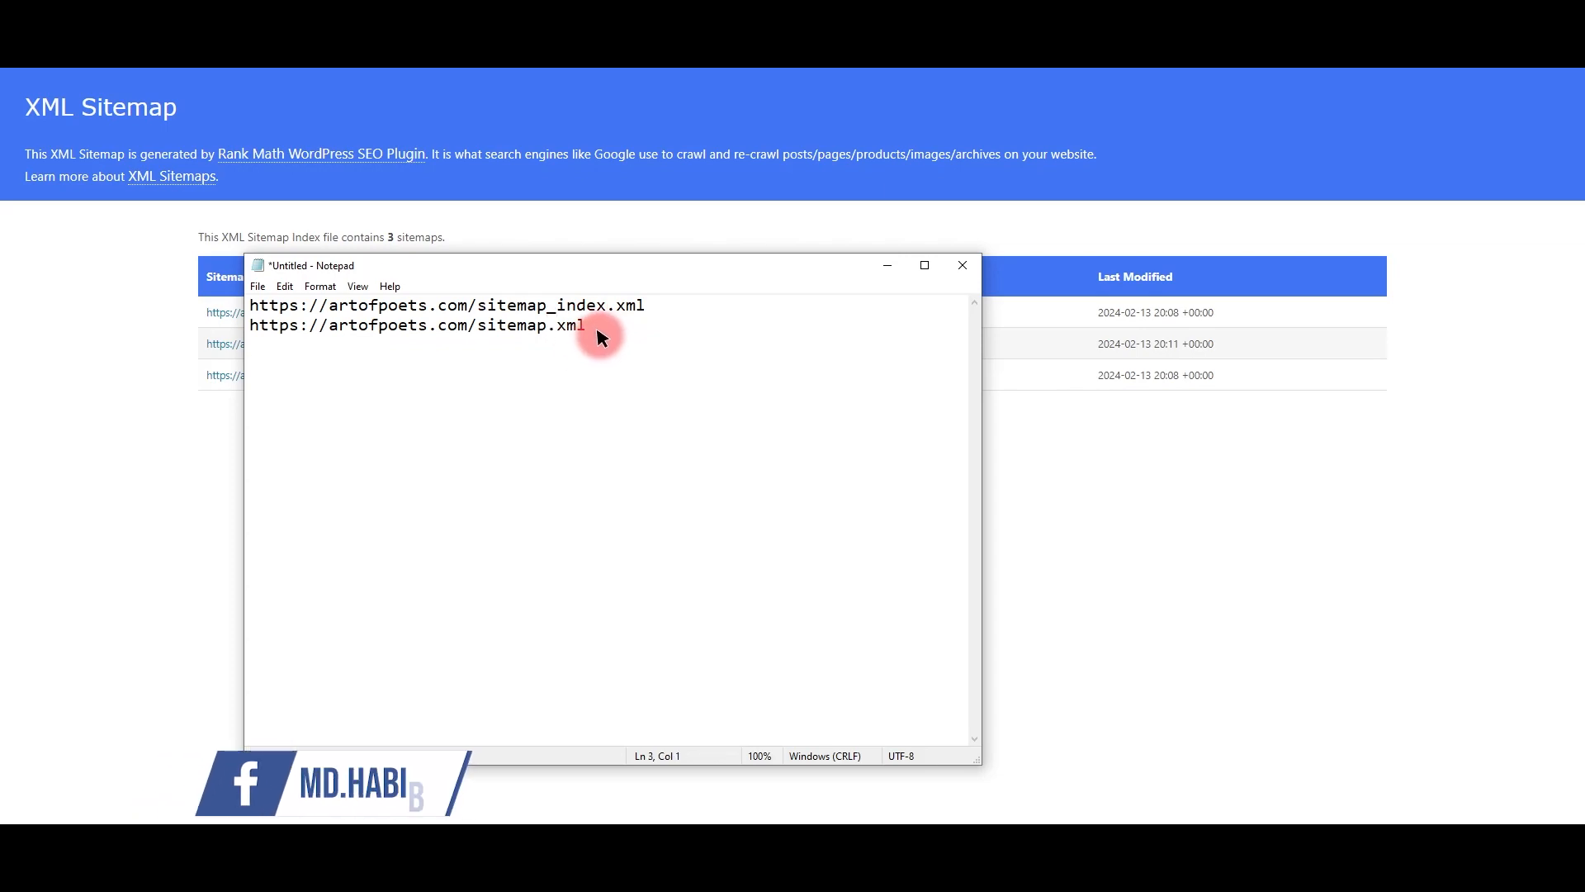
key(BackSpace)
key(BackSpace)
text(Use Extent)
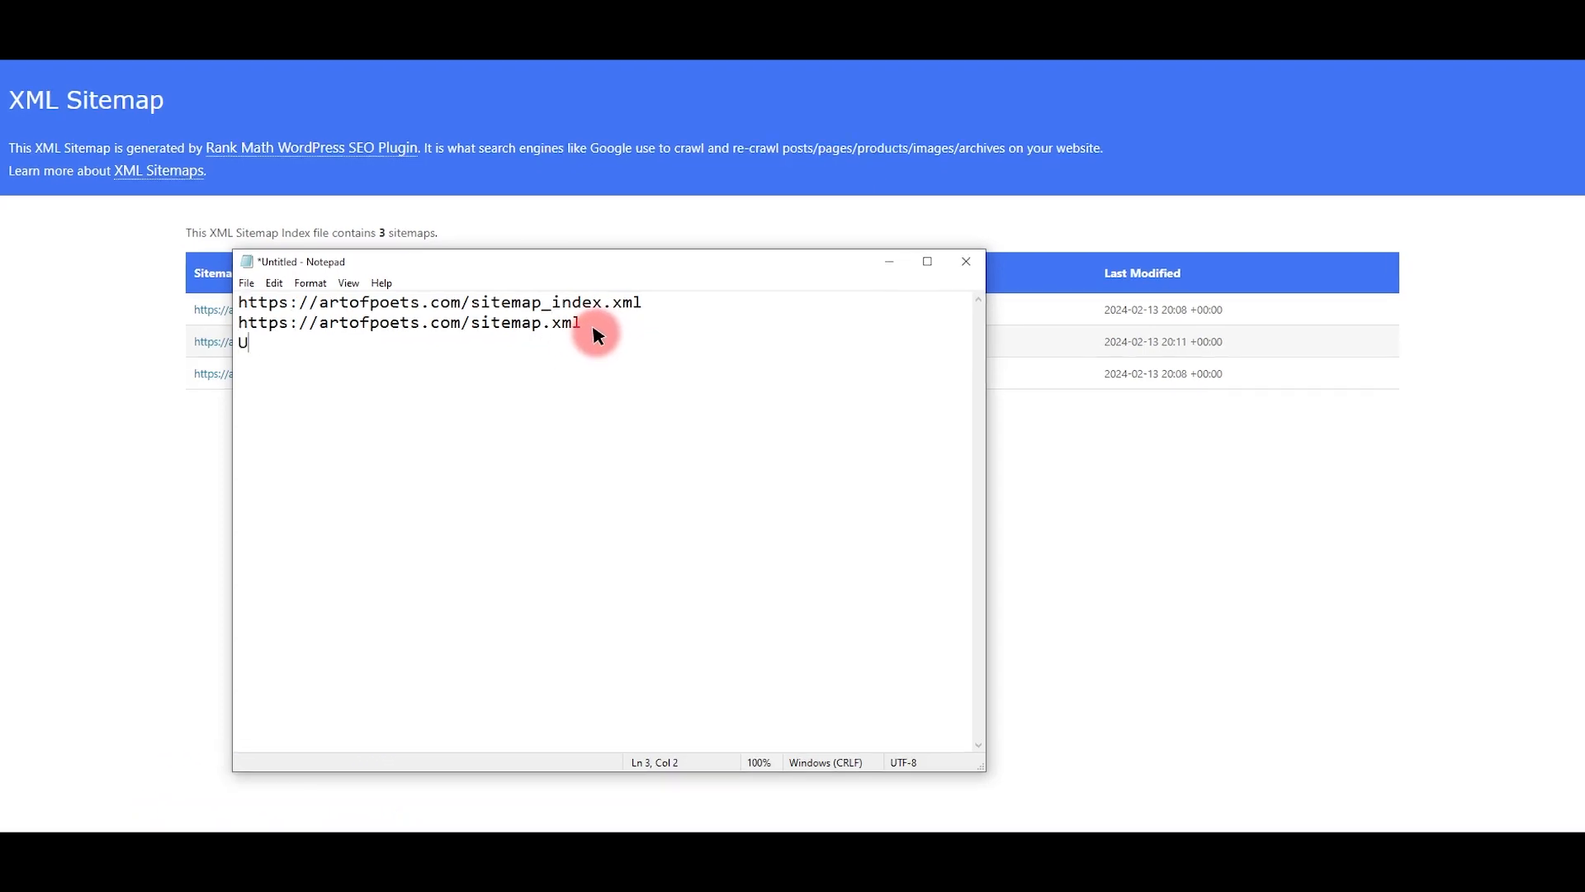
text(ions)
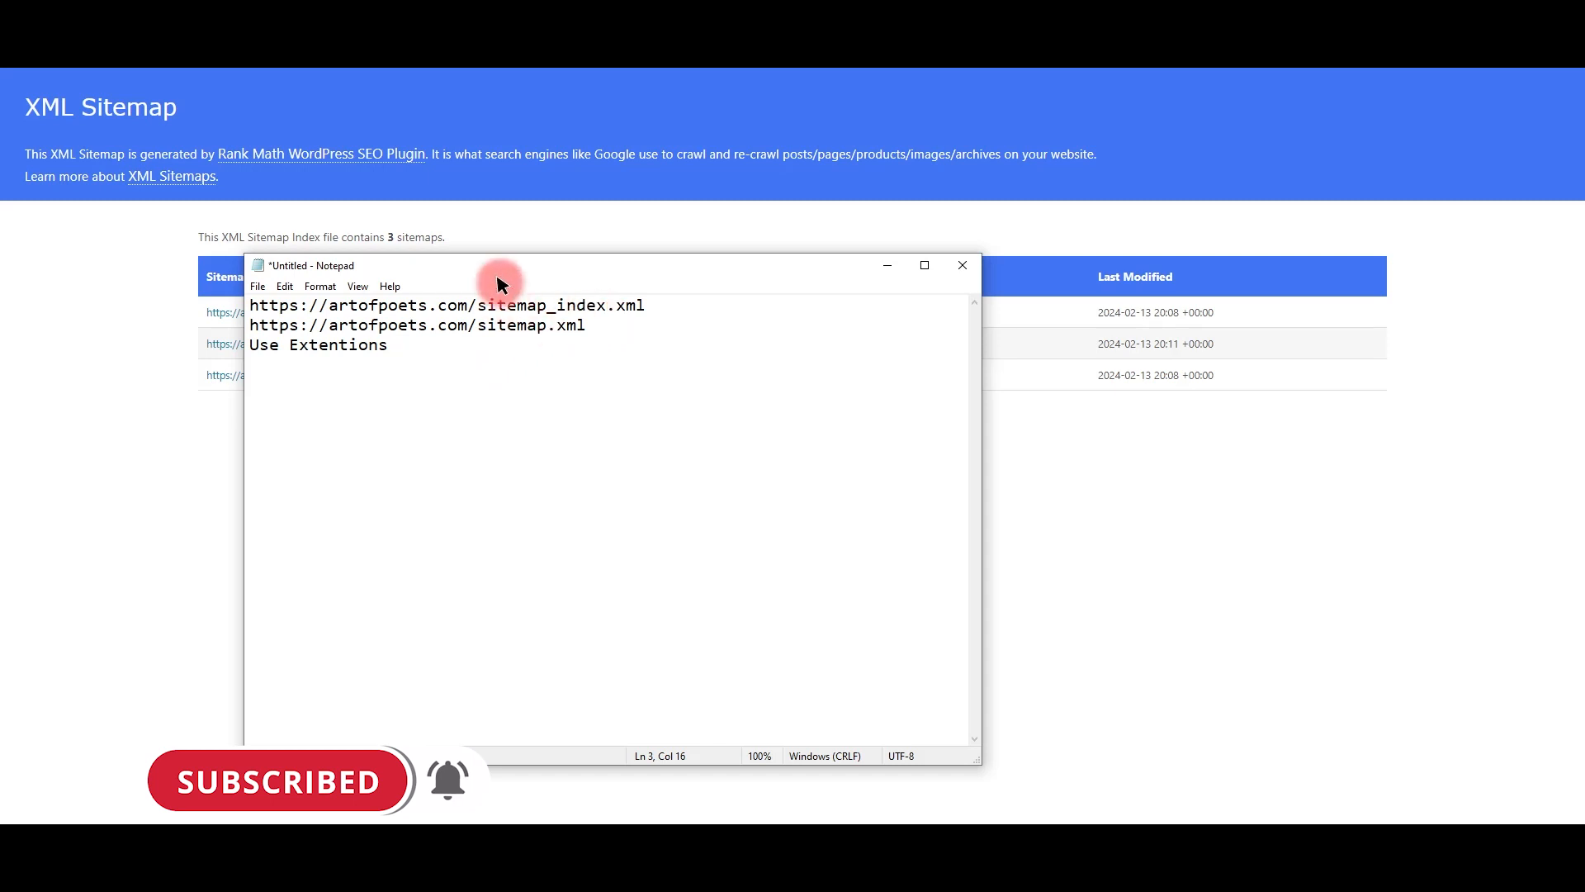
drag(498, 283, 644, 338)
click(1035, 320)
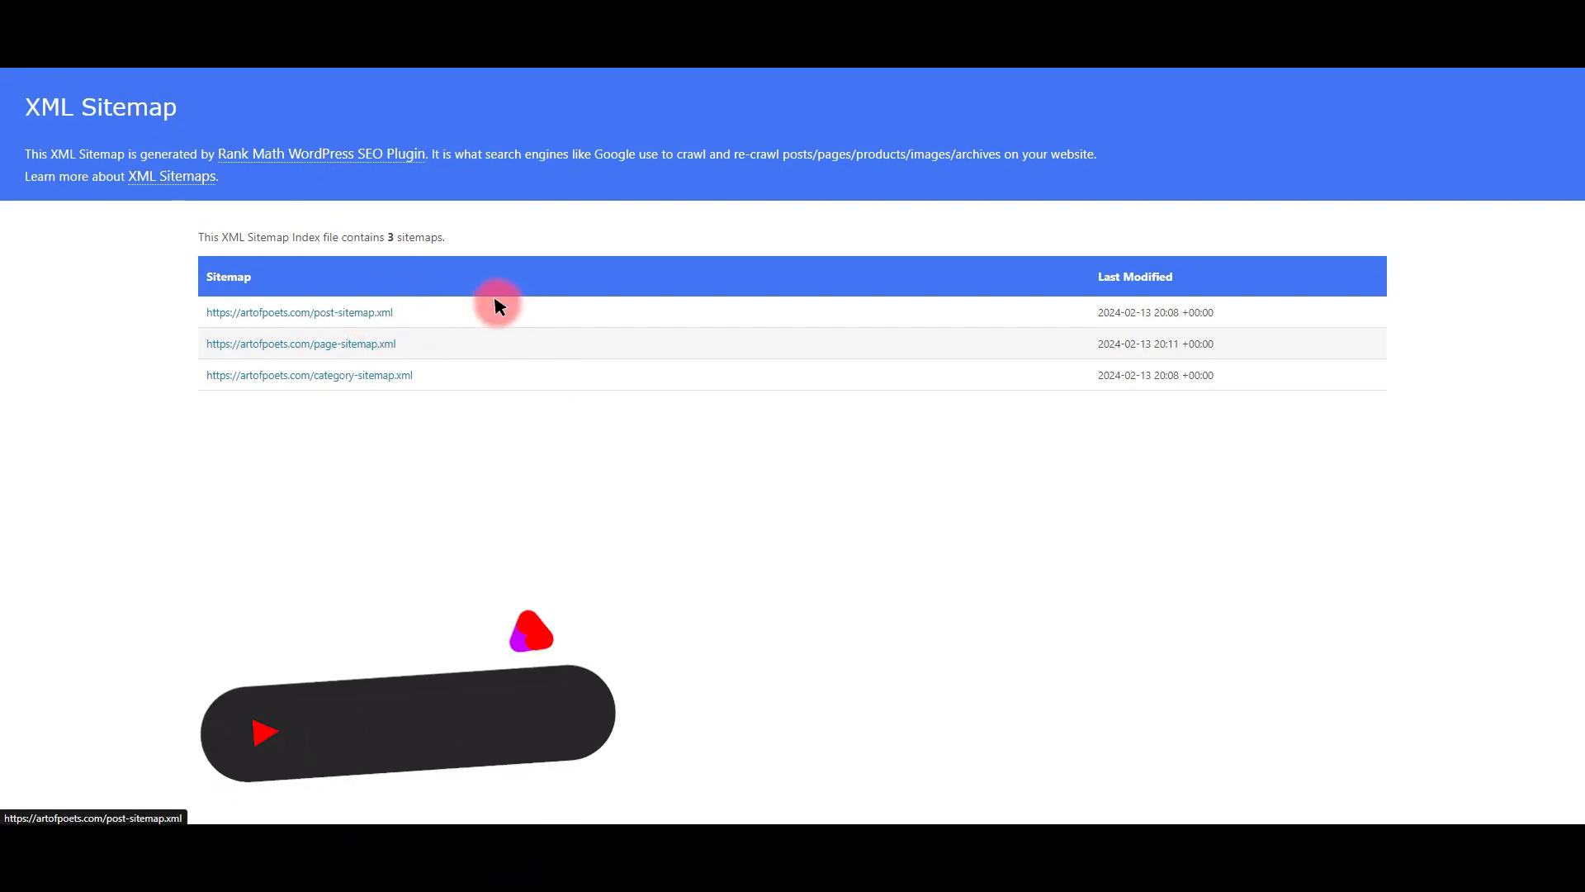
click(347, 312)
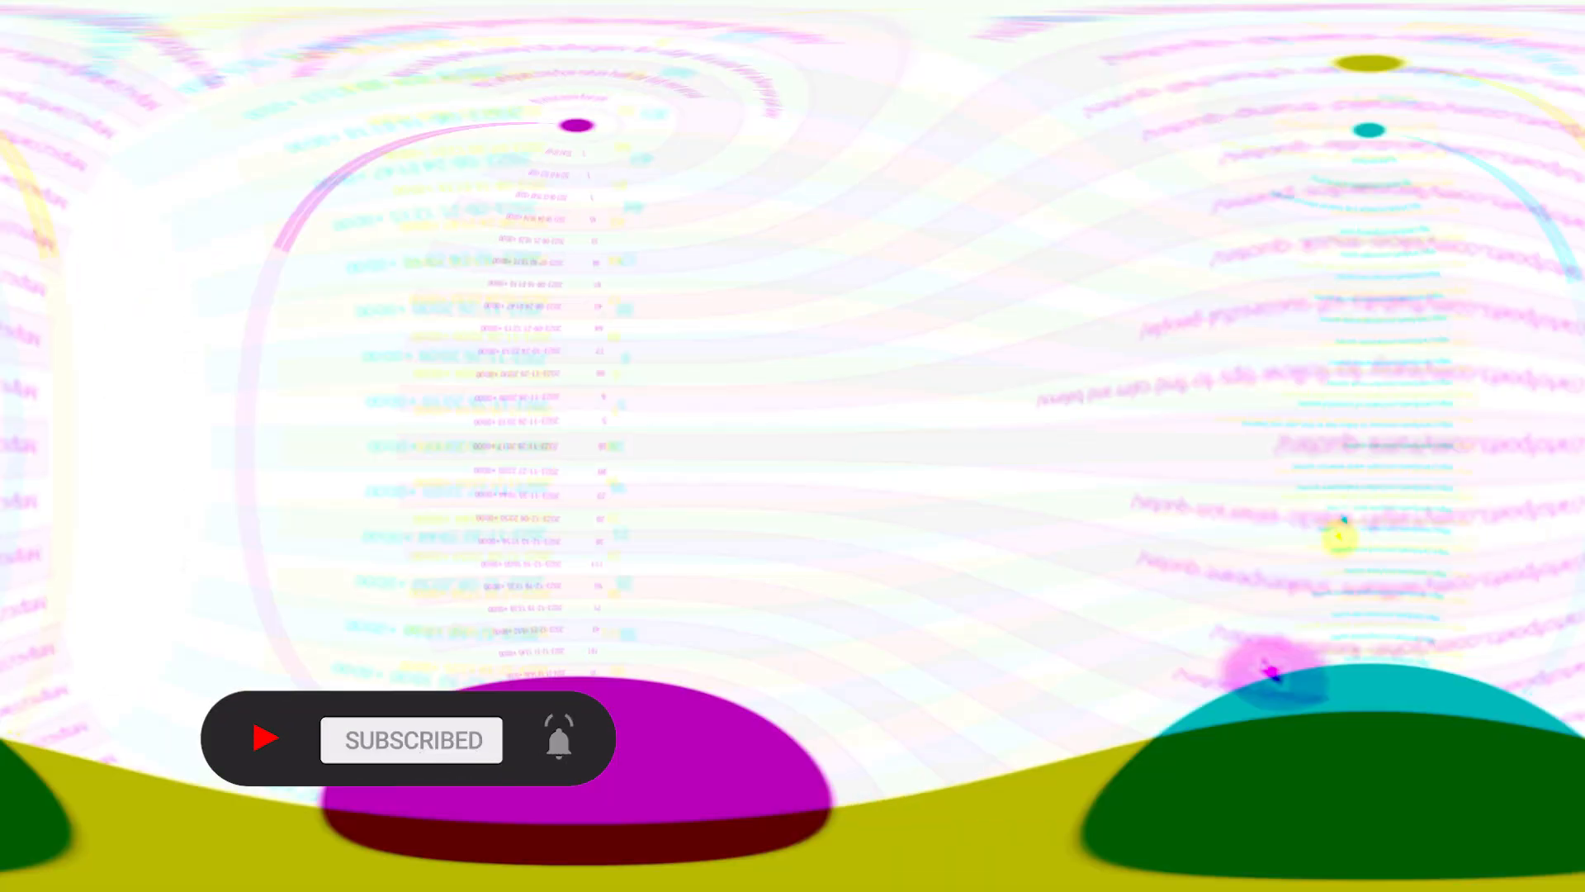
scroll(124, 285, up, 20)
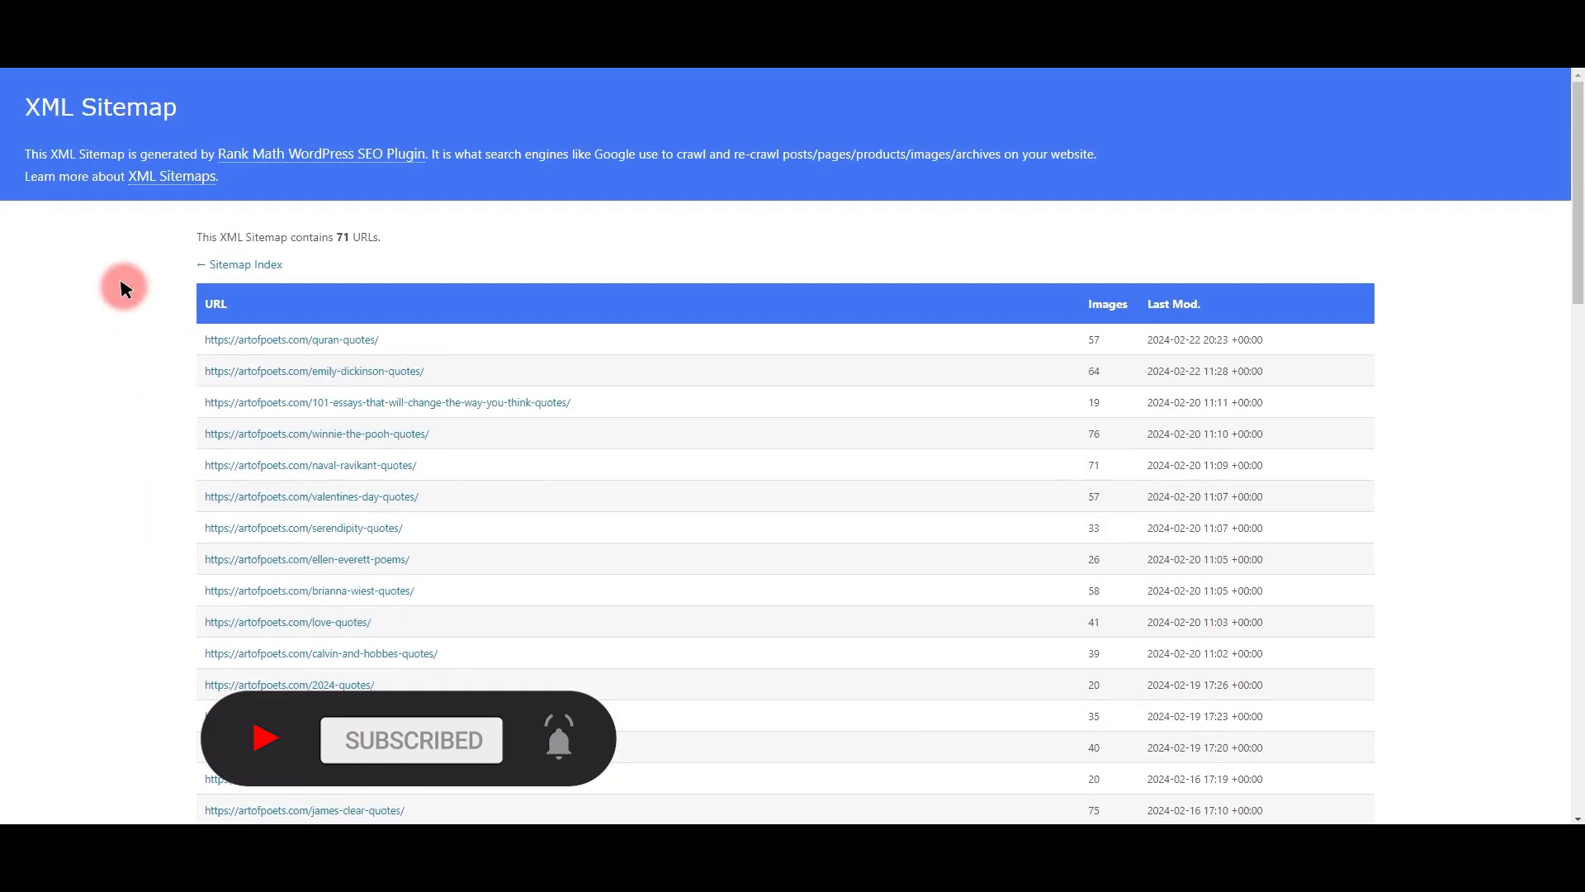
key(ctrl+a)
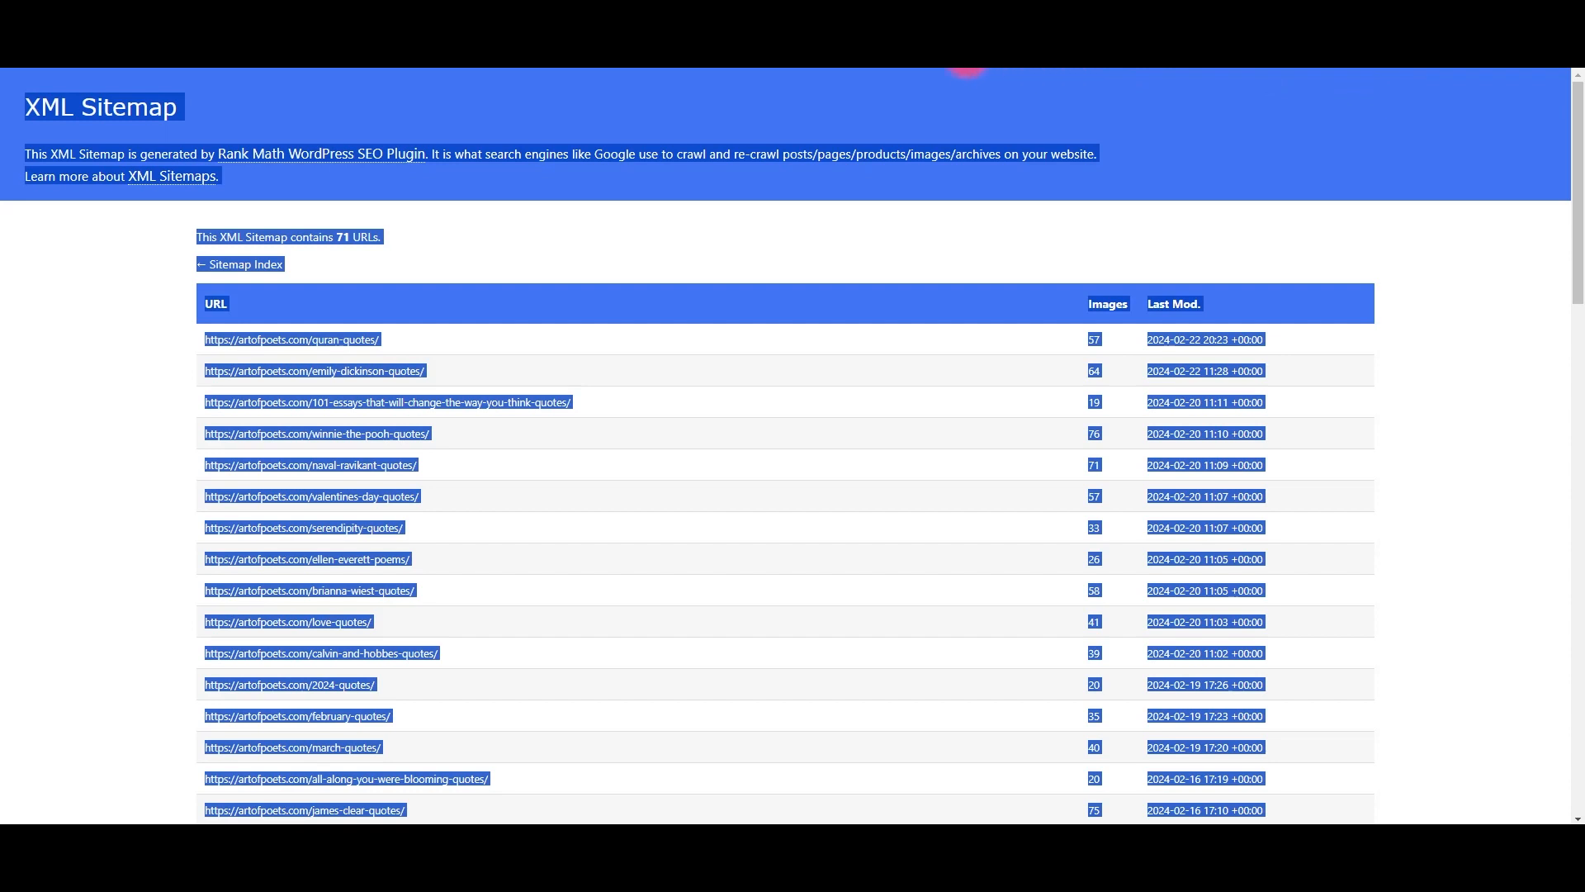
click(184, 821)
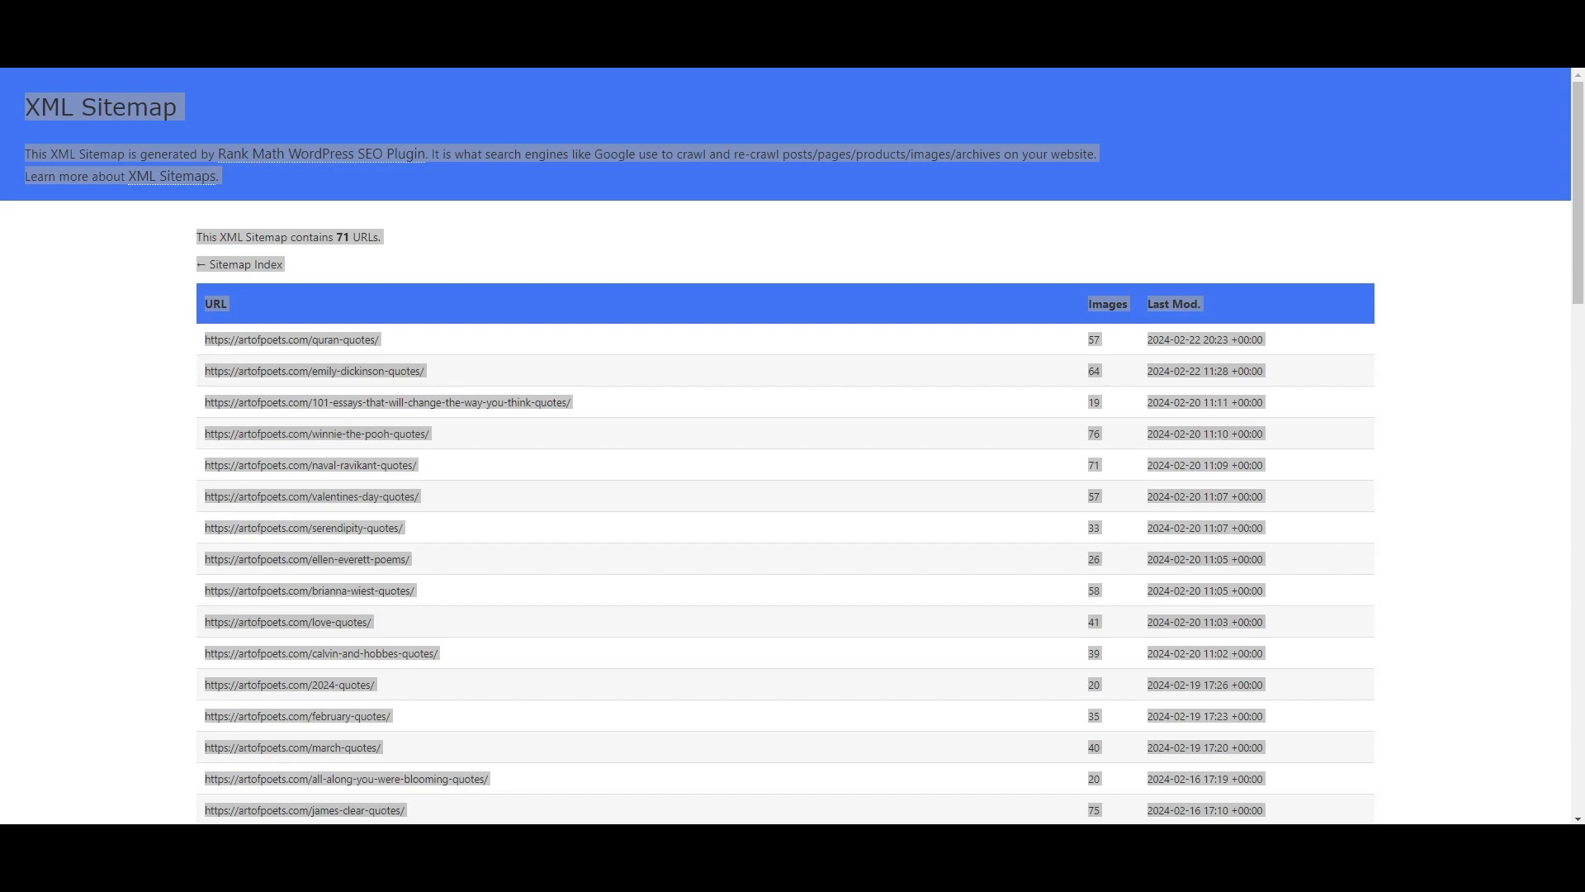
click(223, 817)
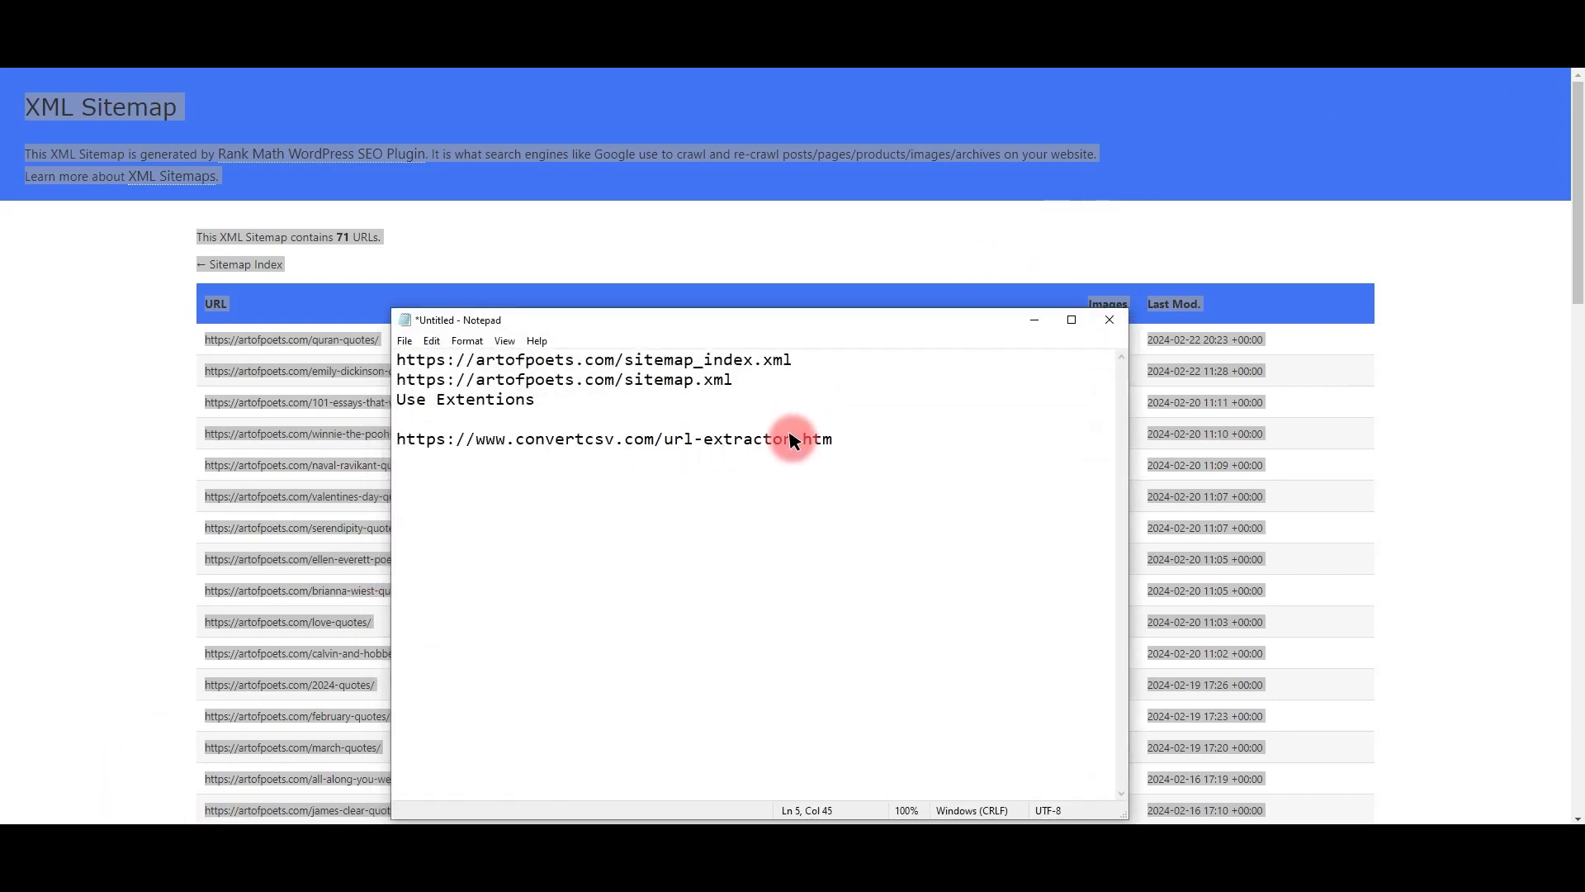
drag(535, 440, 707, 437)
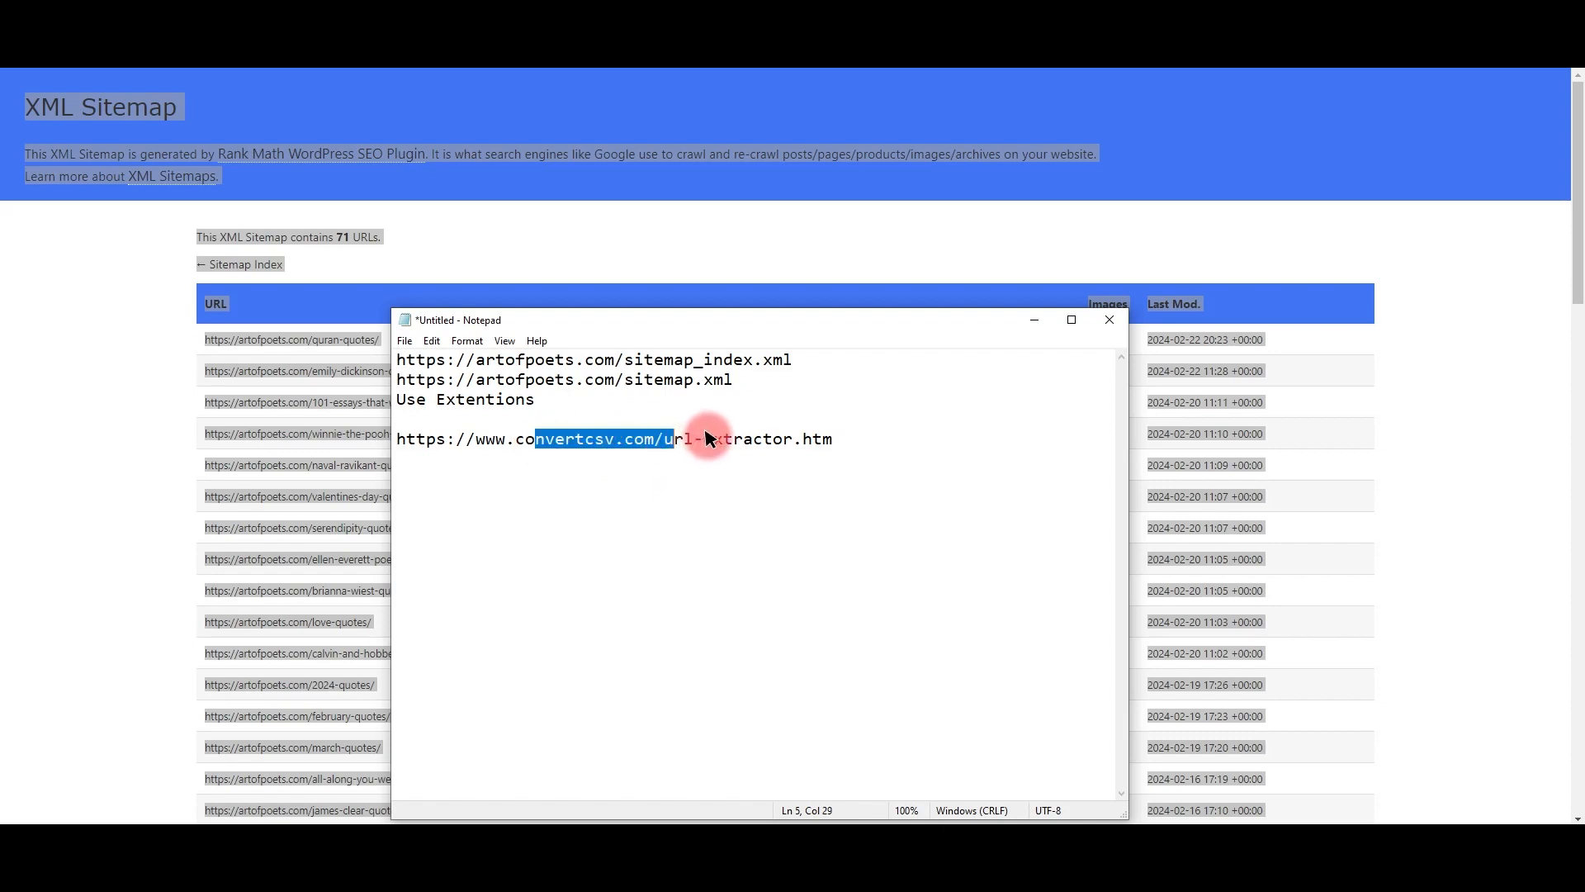
drag(820, 444, 369, 457)
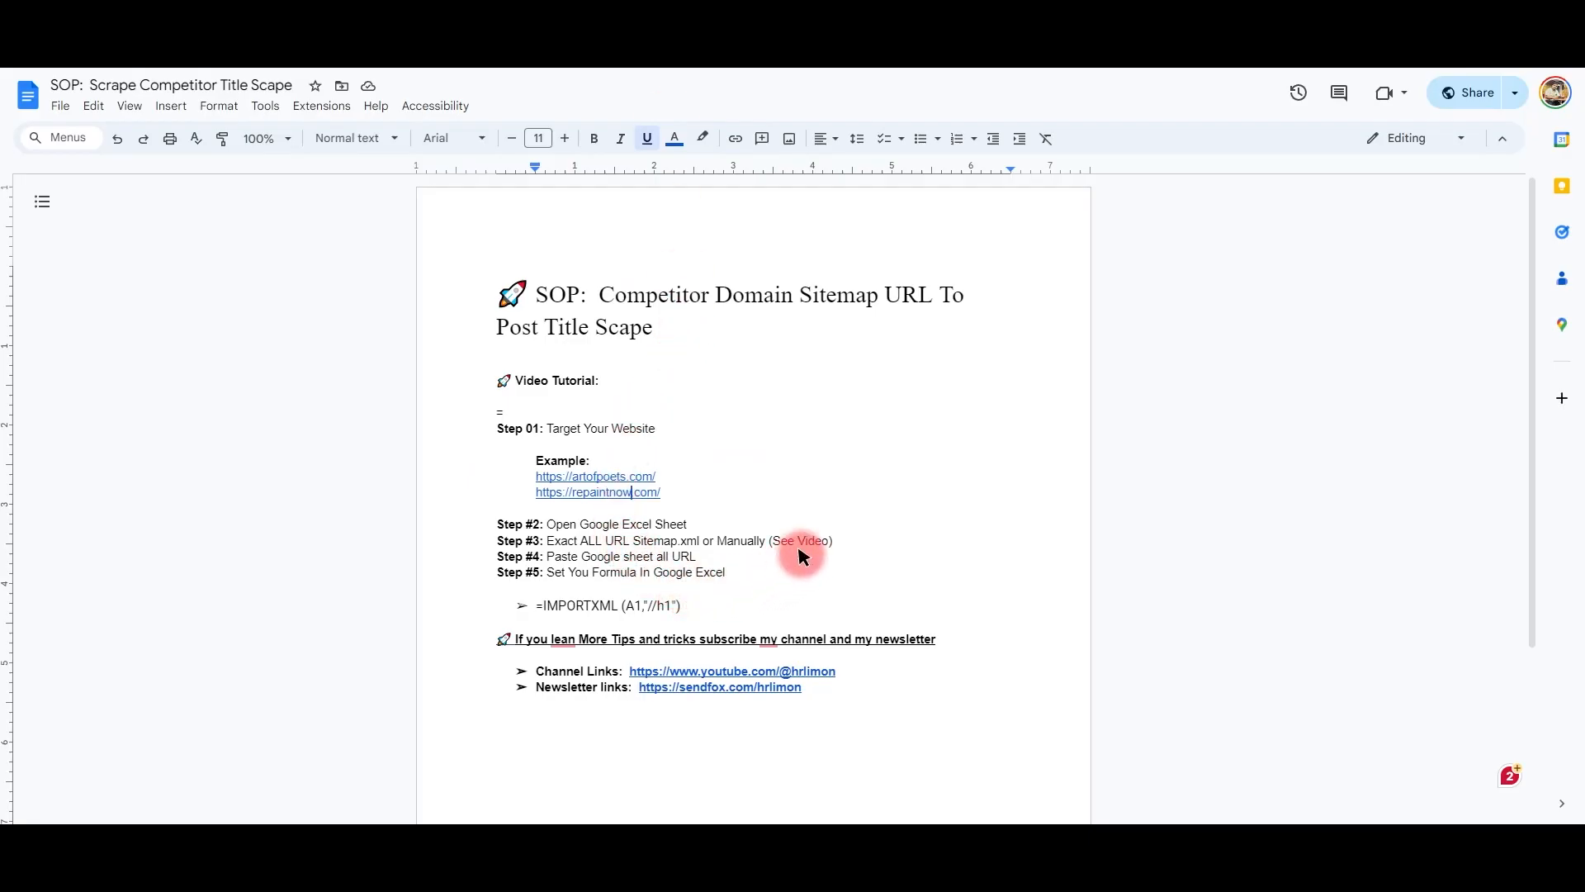
click(870, 541)
key(Return)
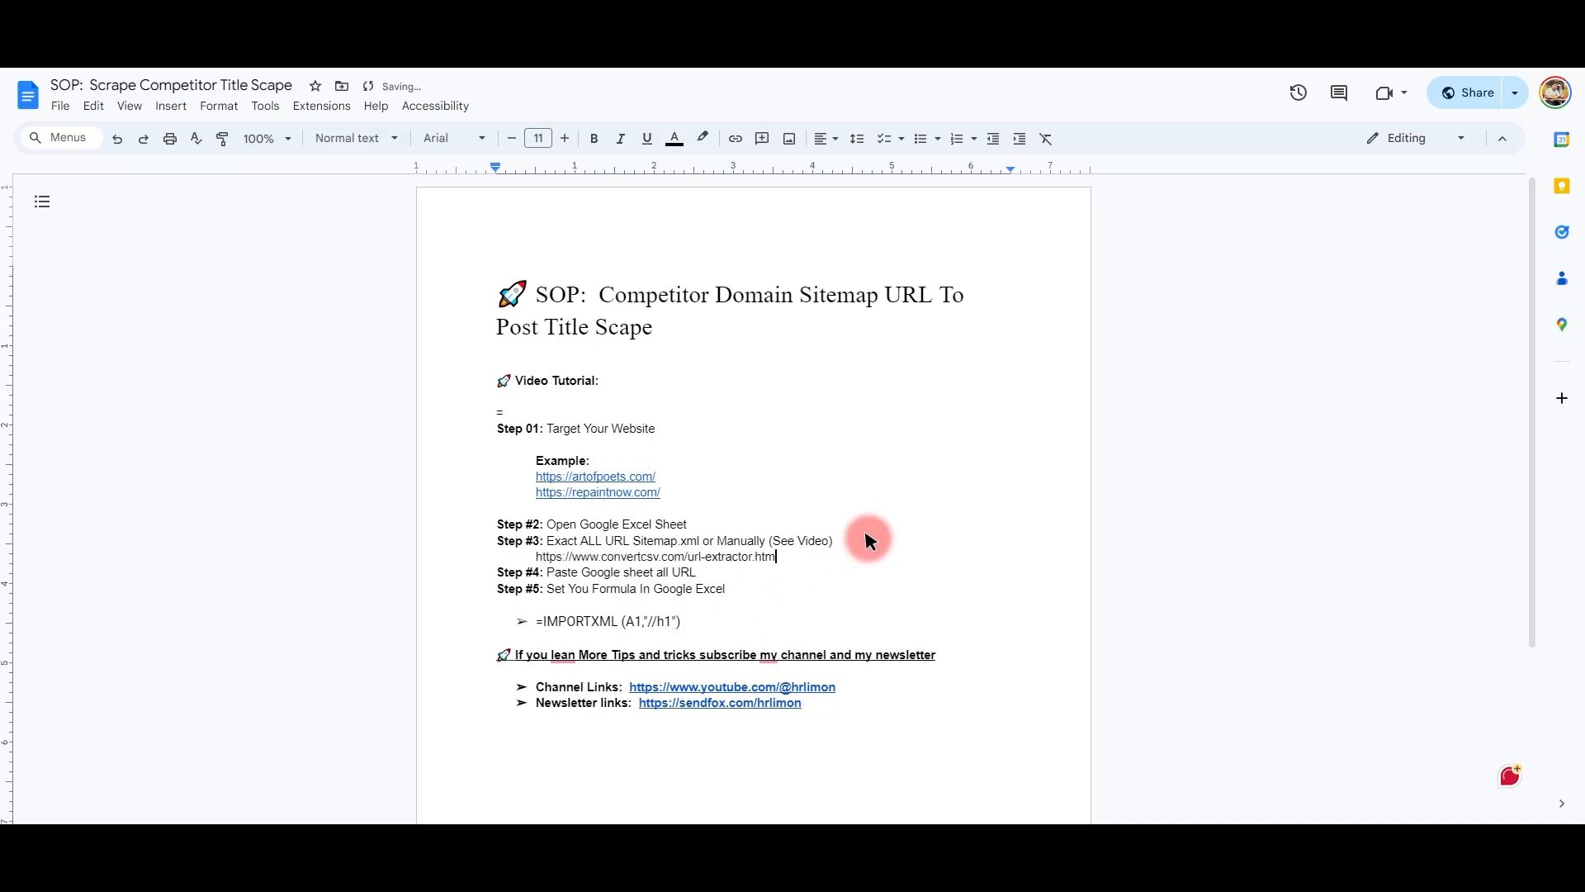
key(Return)
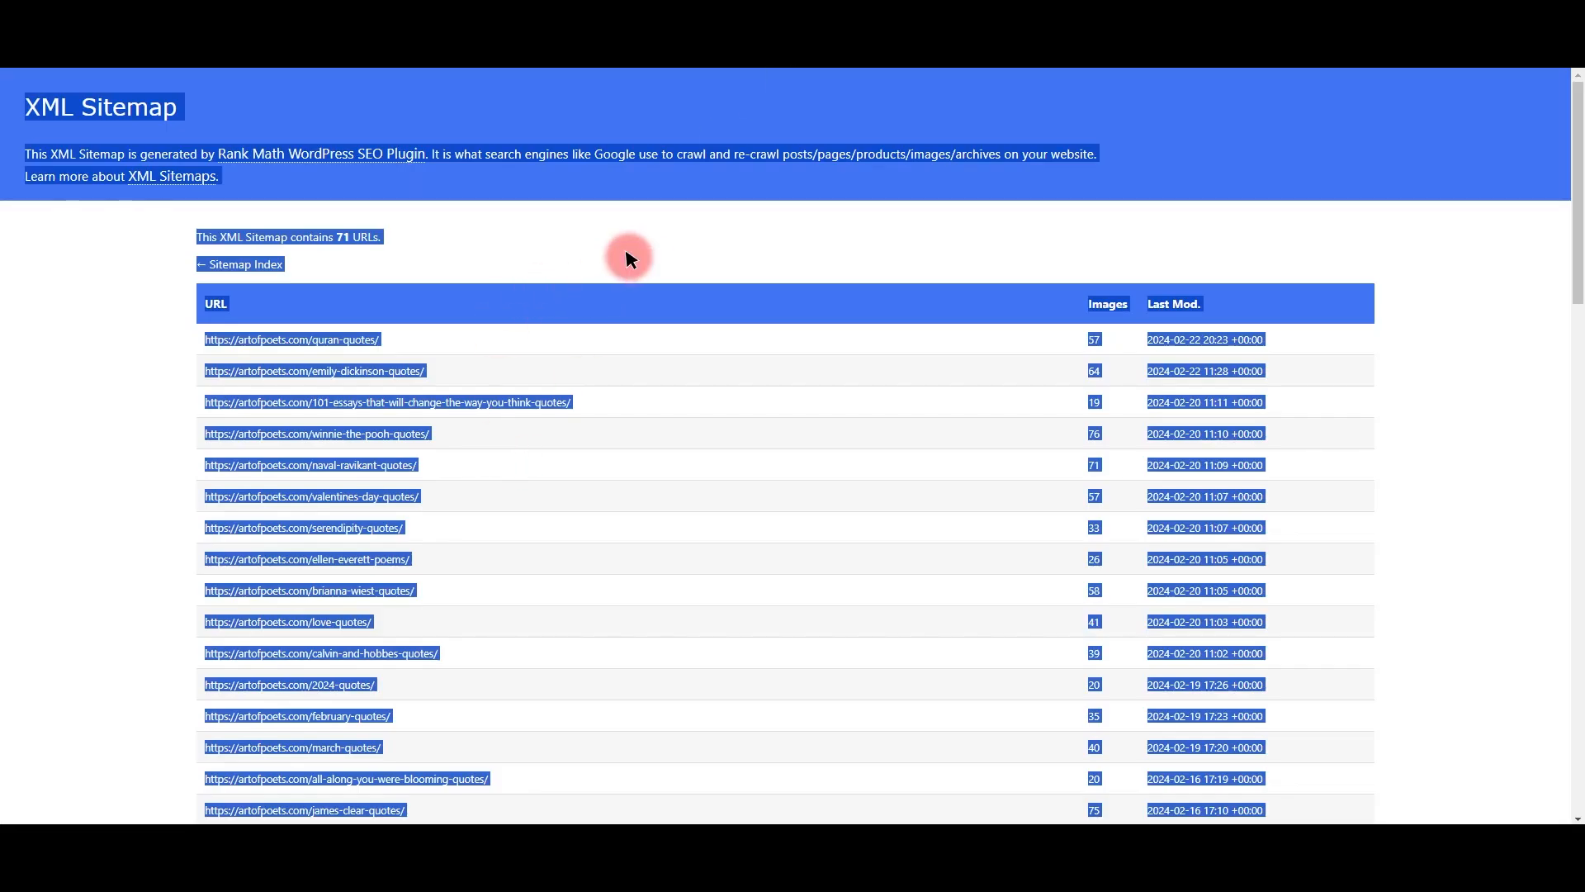
Clear the selection on the post sitemap page and reselect all of its contents
click(628, 256)
scroll(627, 256, down, 4)
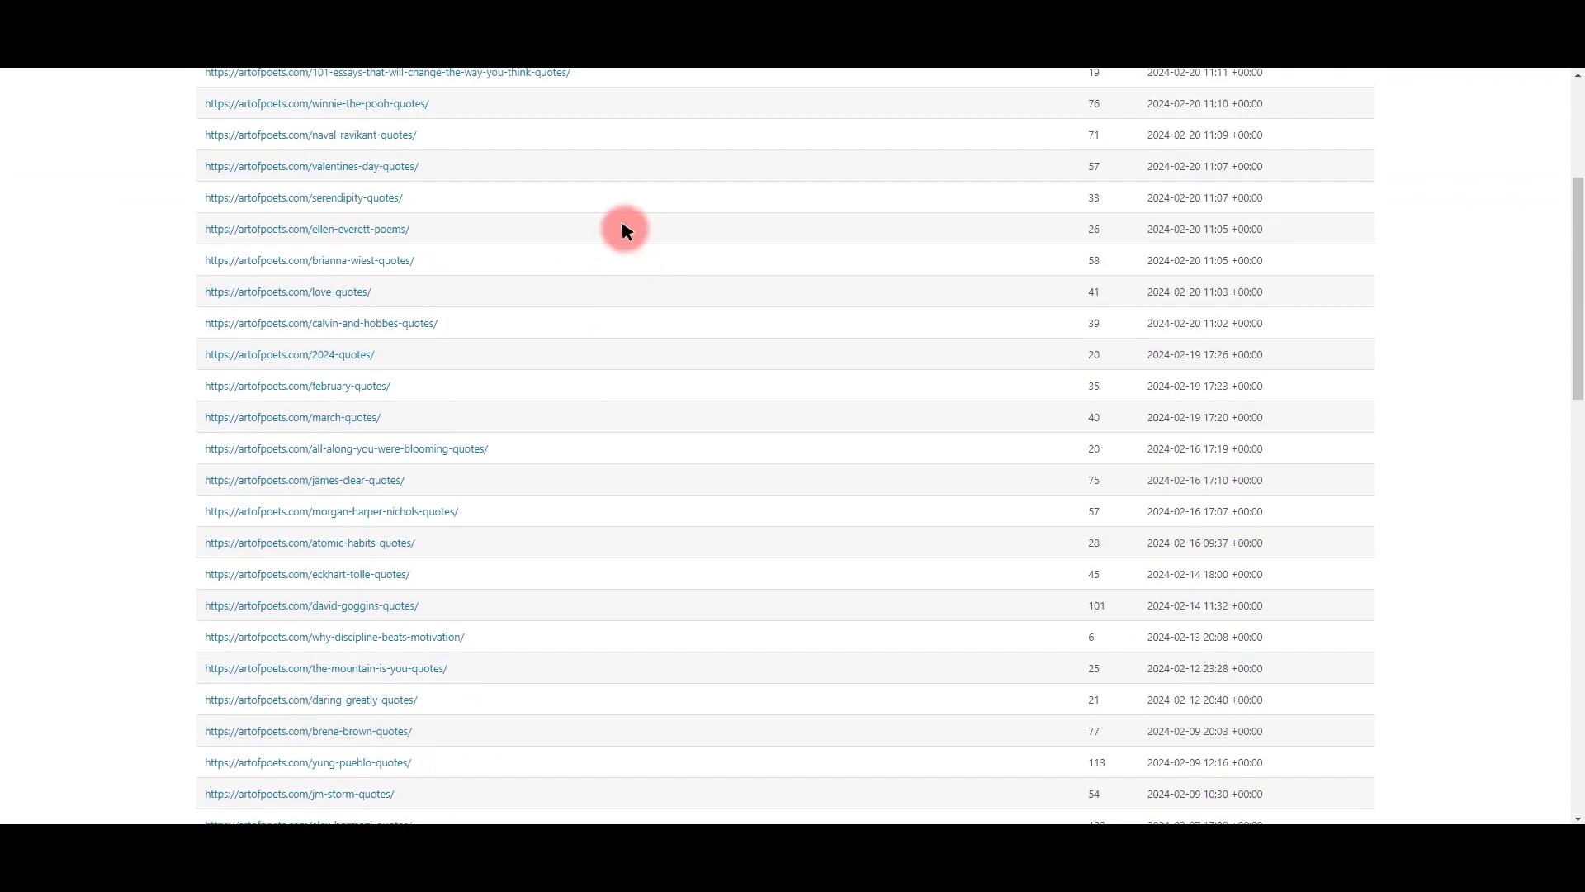
key(ctrl+a)
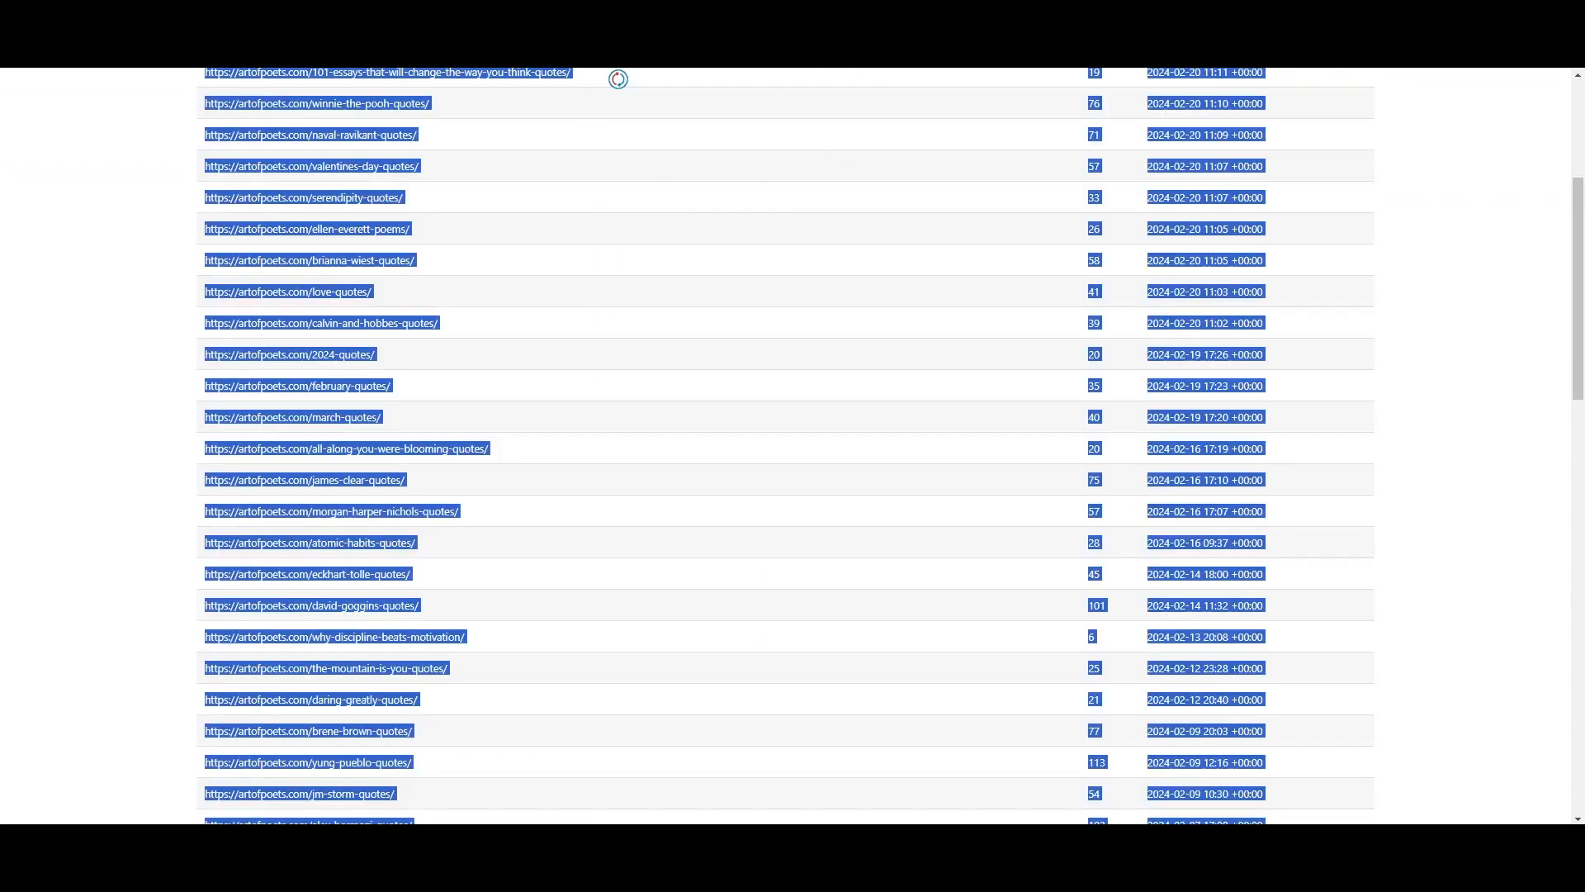
key(alt+Tab)
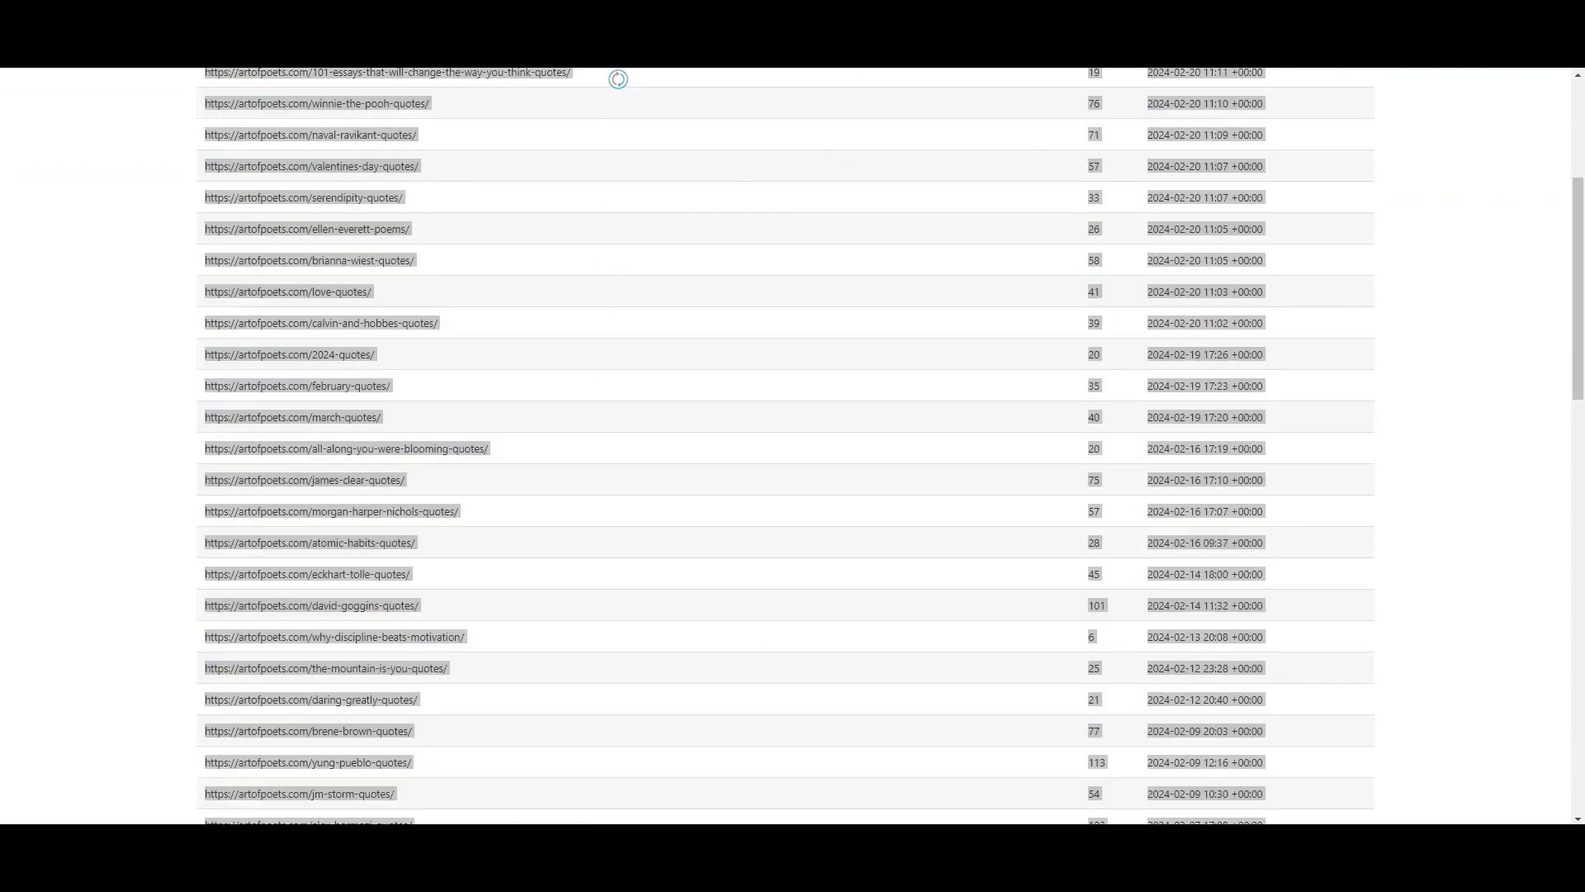
key(ctrl+t)
key(ctrl+v)
key(Return)
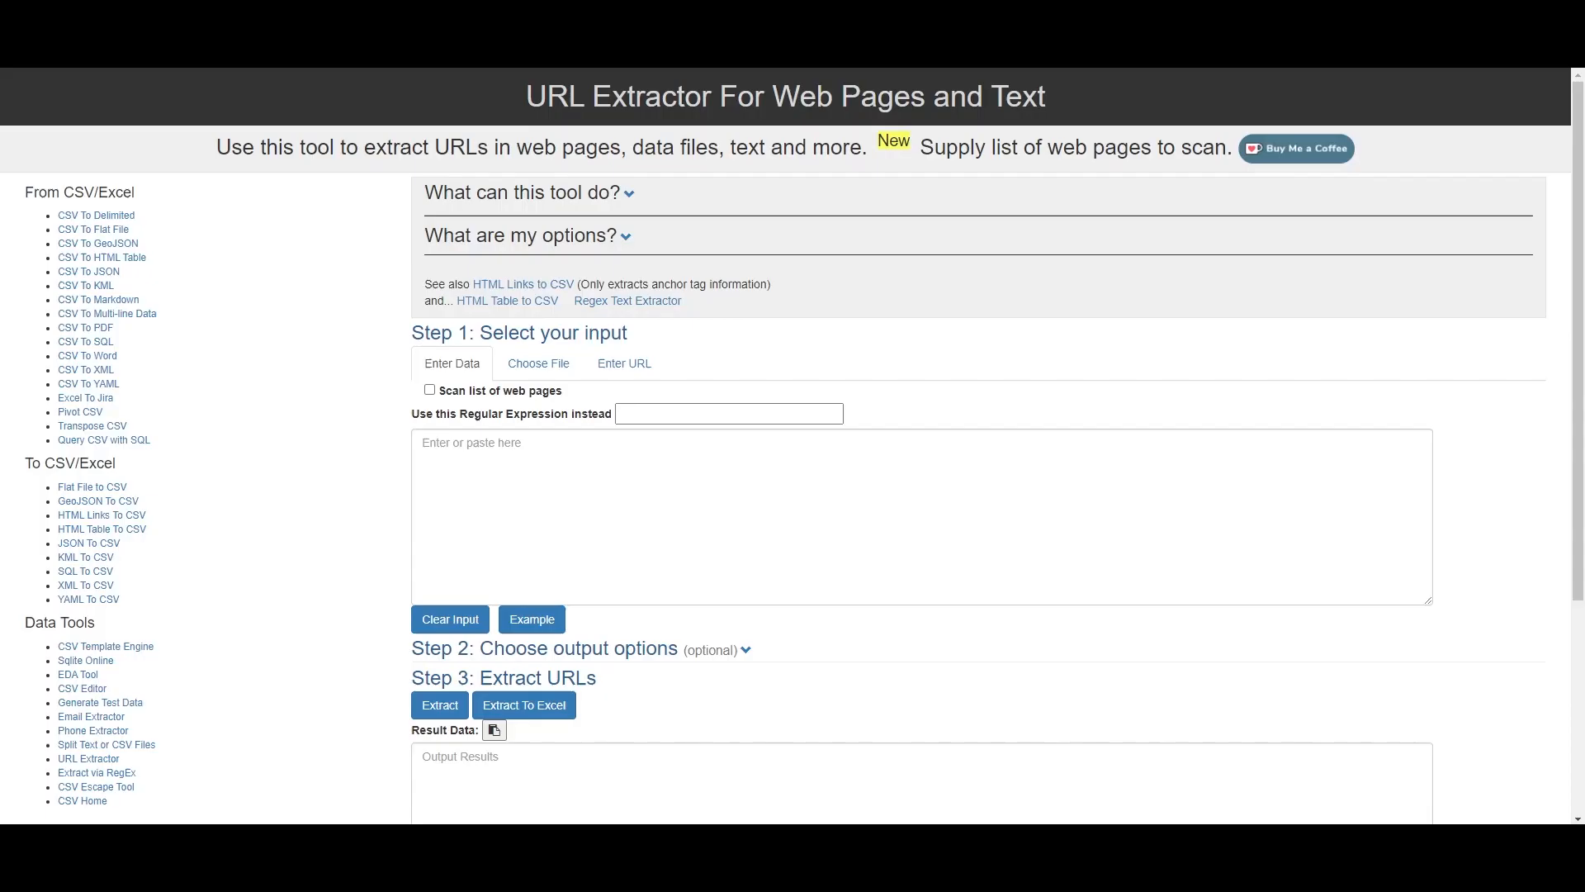
Paste the copied artofpoets.com post sitemap contents into the URL extractor's input and review the pasted lines
click(640, 598)
key(ctrl+v)
scroll(644, 619, down, 4)
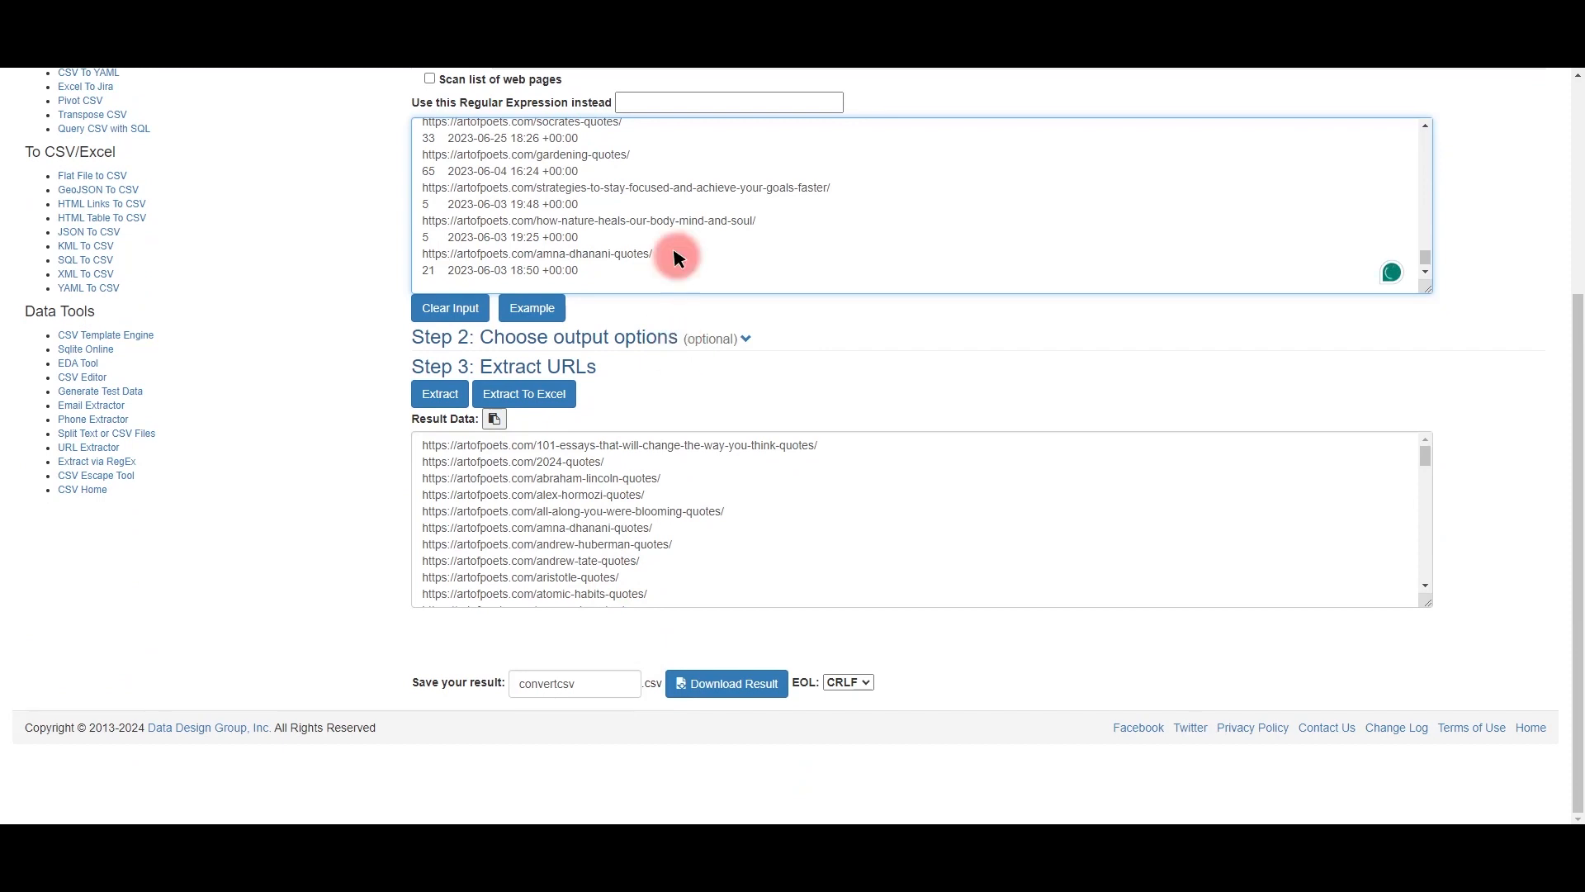
scroll(667, 178, up, 2)
scroll(665, 190, up, 10)
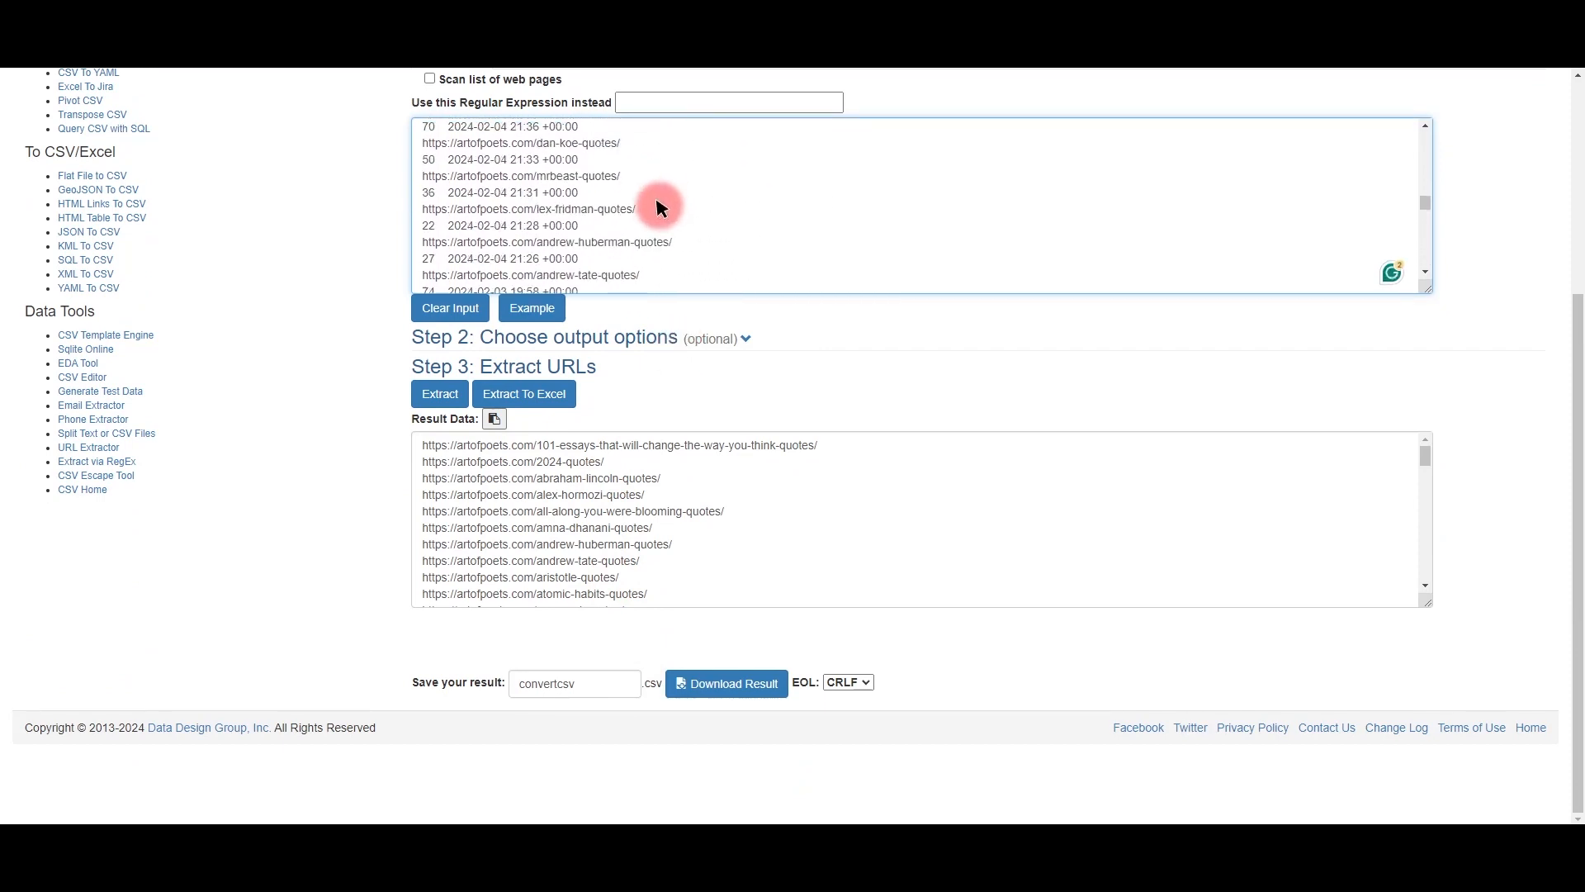
scroll(660, 210, up, 5)
Copy all of the extracted artofpoets.com URLs from the result data and switch to the Google Sheets workbook
click(654, 456)
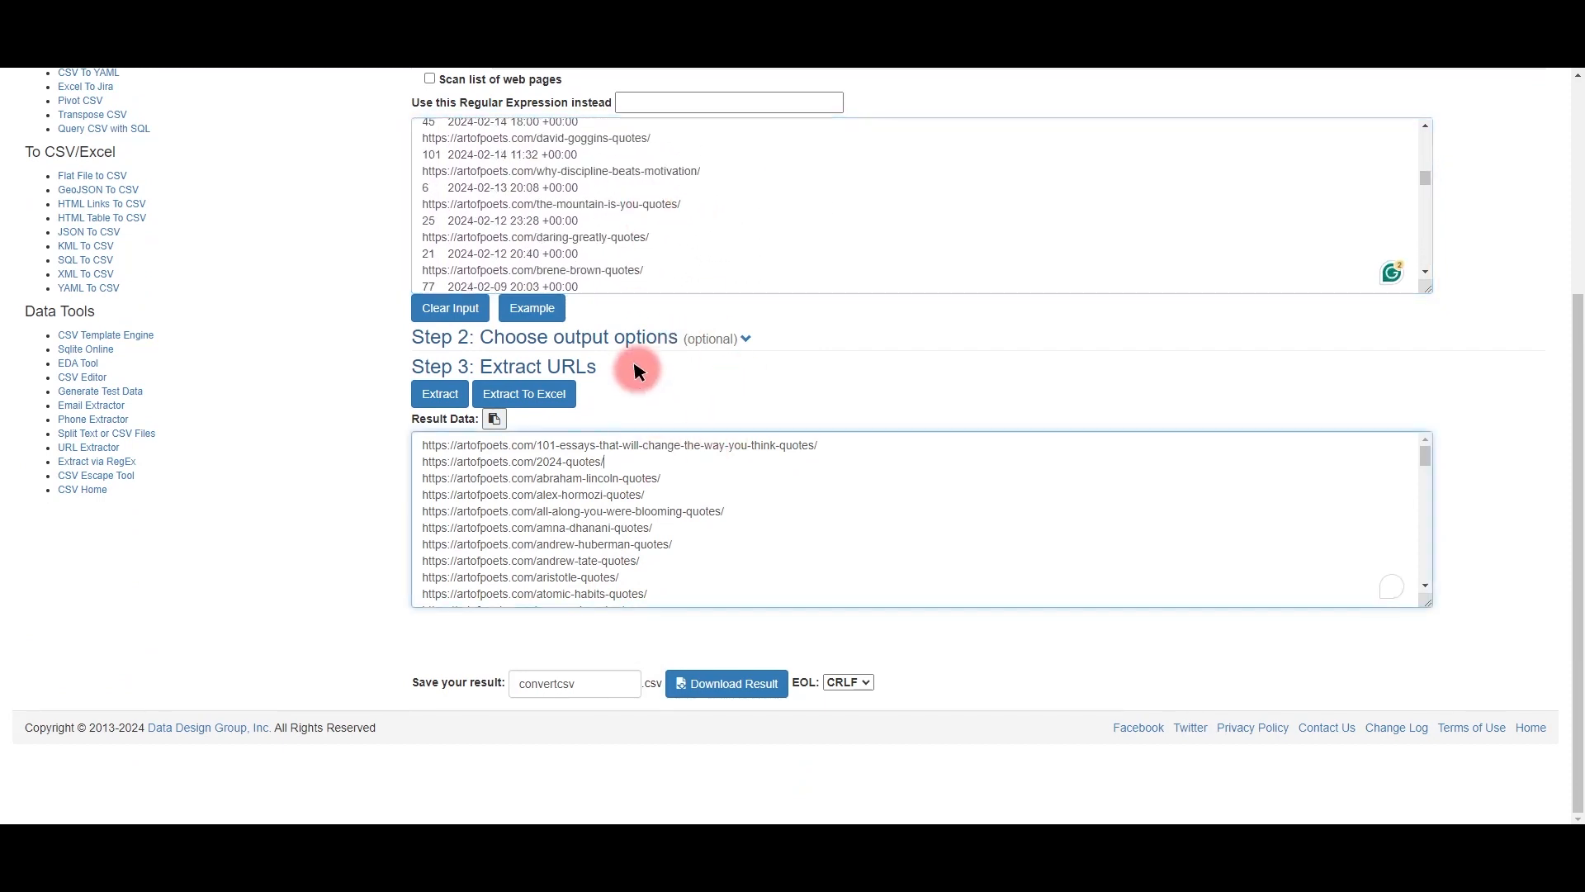
scroll(625, 510, down, 15)
key(ctrl+a)
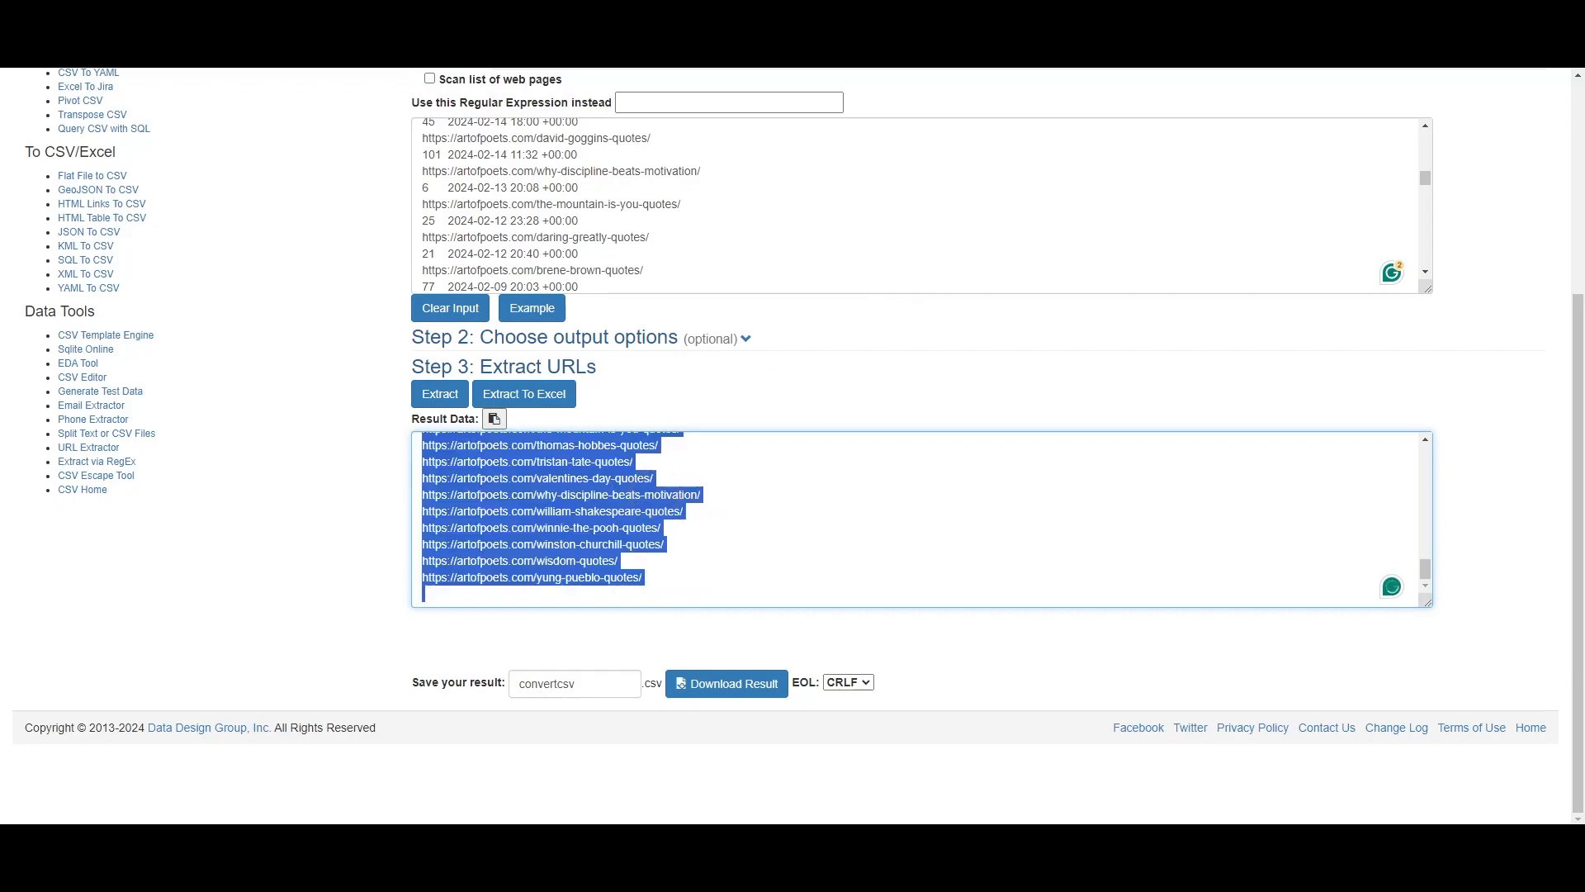
key(ctrl+Tab)
key(ctrl+Tab)
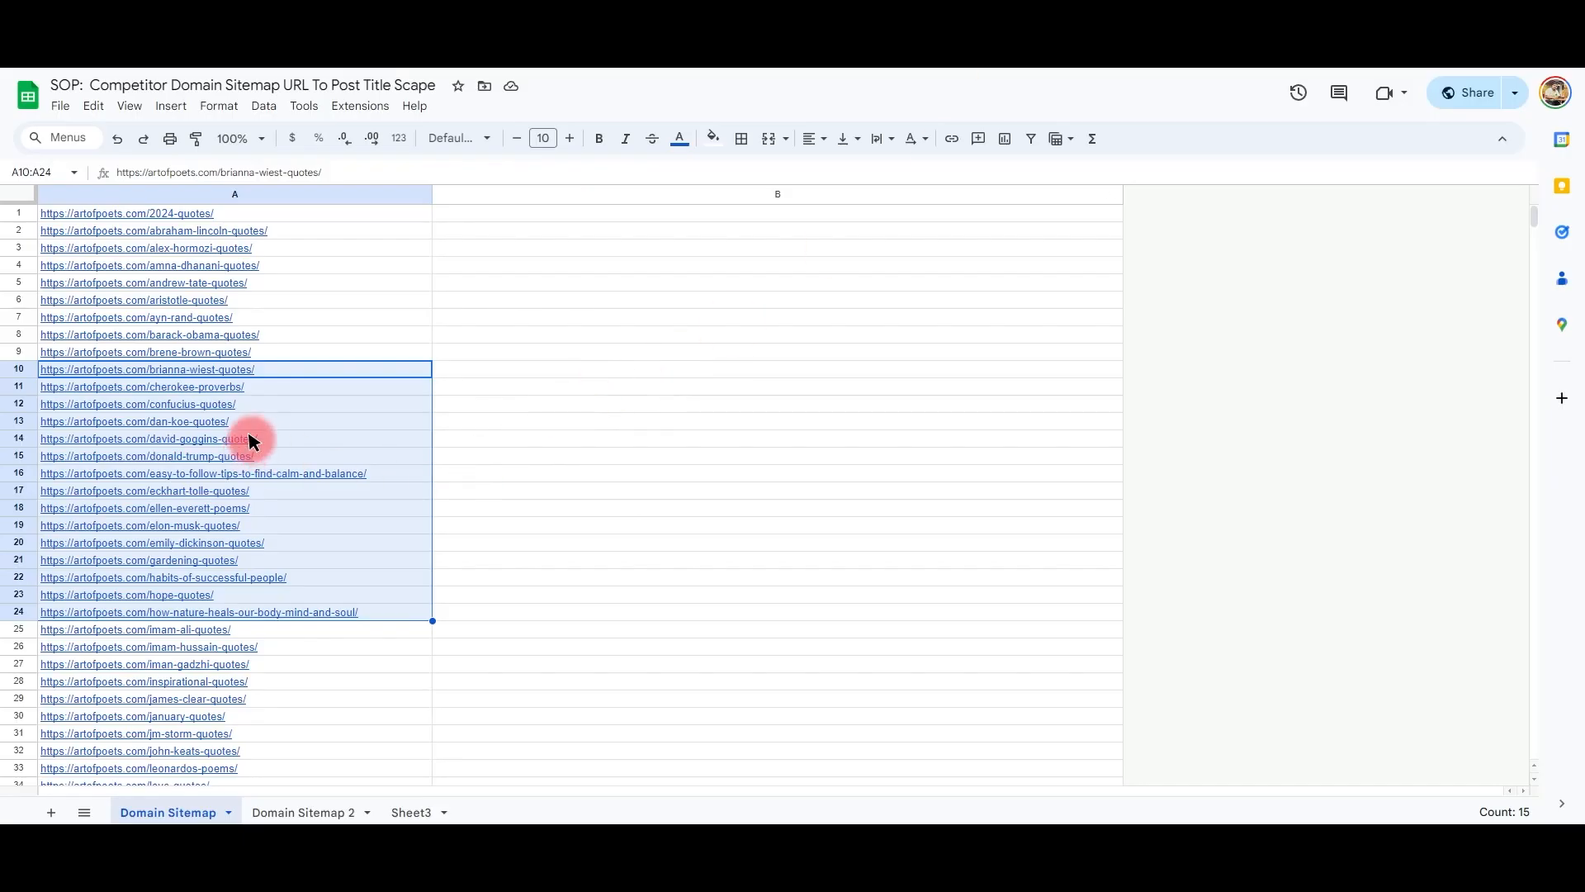
Paste the extracted URLs into a new sheet starting at A1 and fit column A's width to them
click(51, 811)
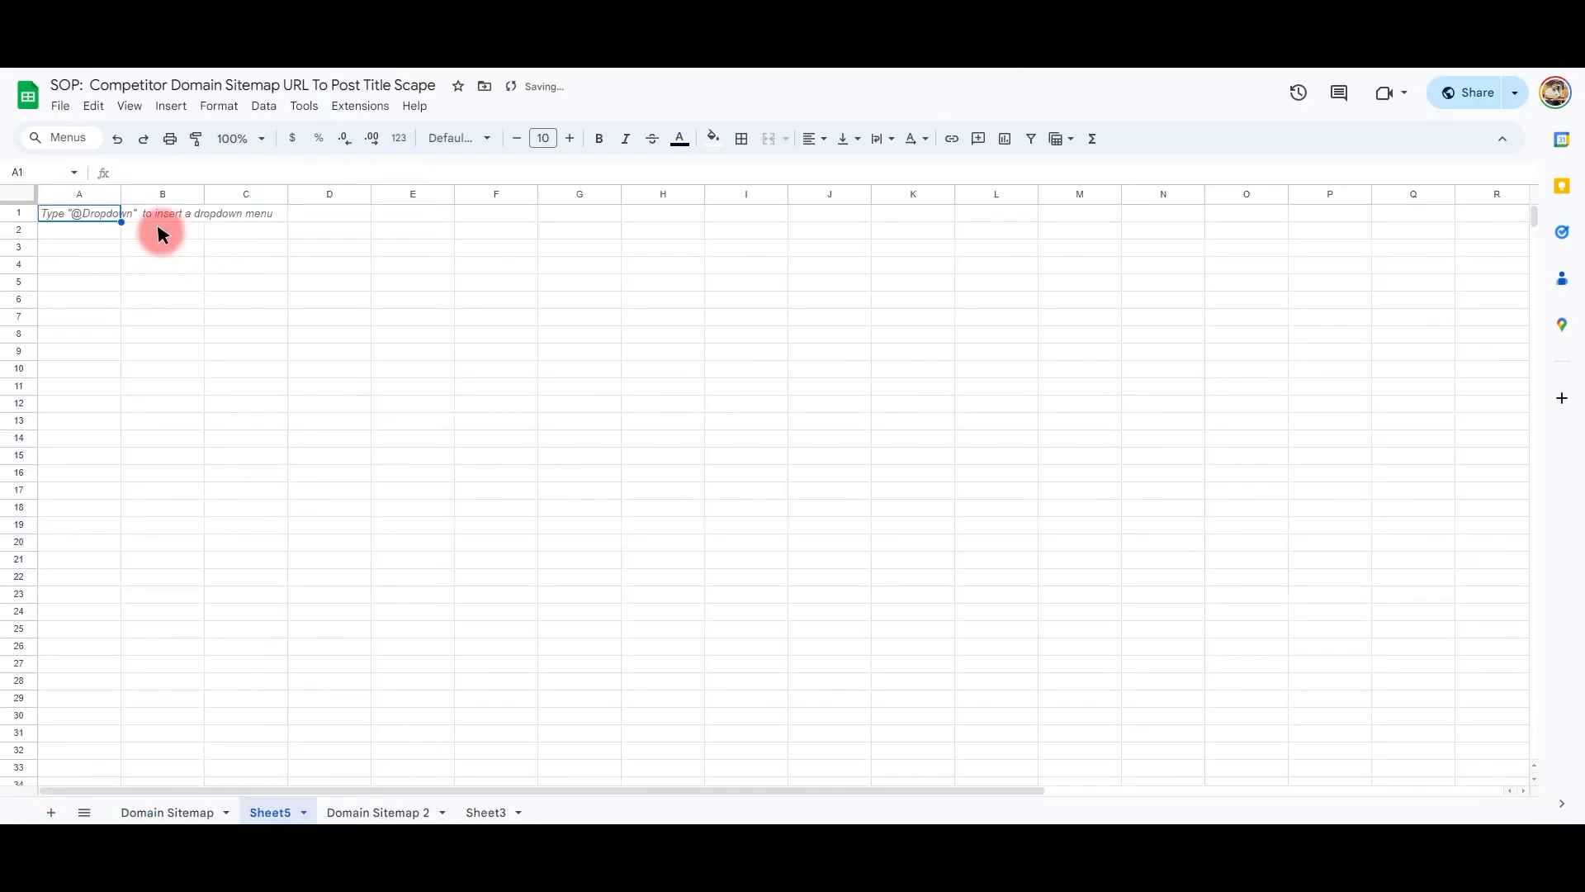
key(ctrl+v)
double_click(120, 194)
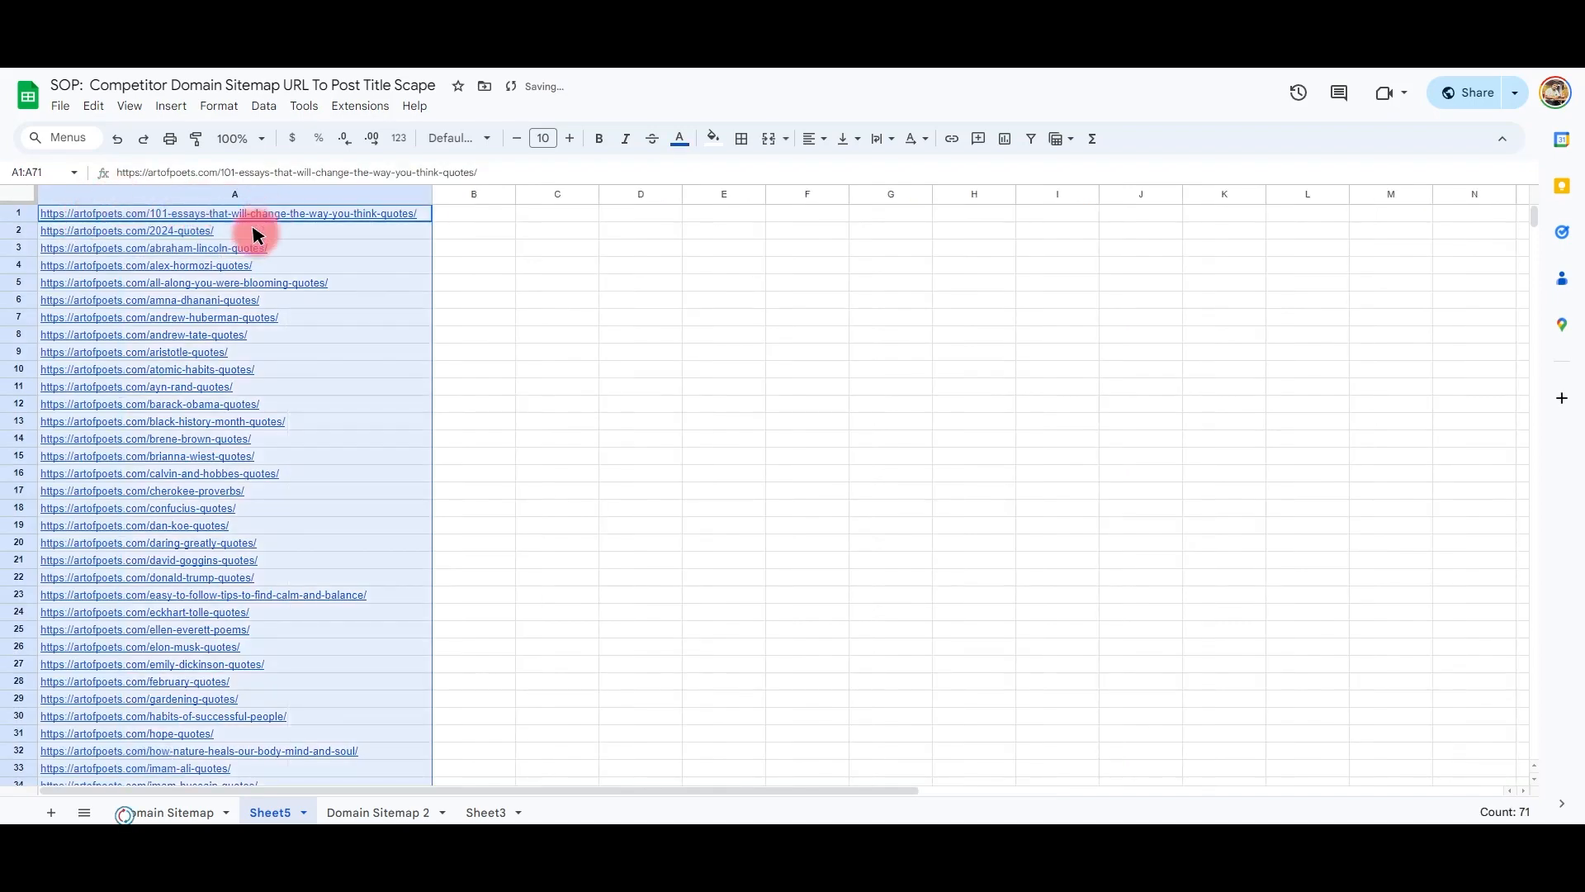
Examine the pasted URL list in column A down to its last entry and back up to the first row
click(262, 265)
scroll(271, 275, down, 20)
scroll(273, 285, up, 7)
click(333, 438)
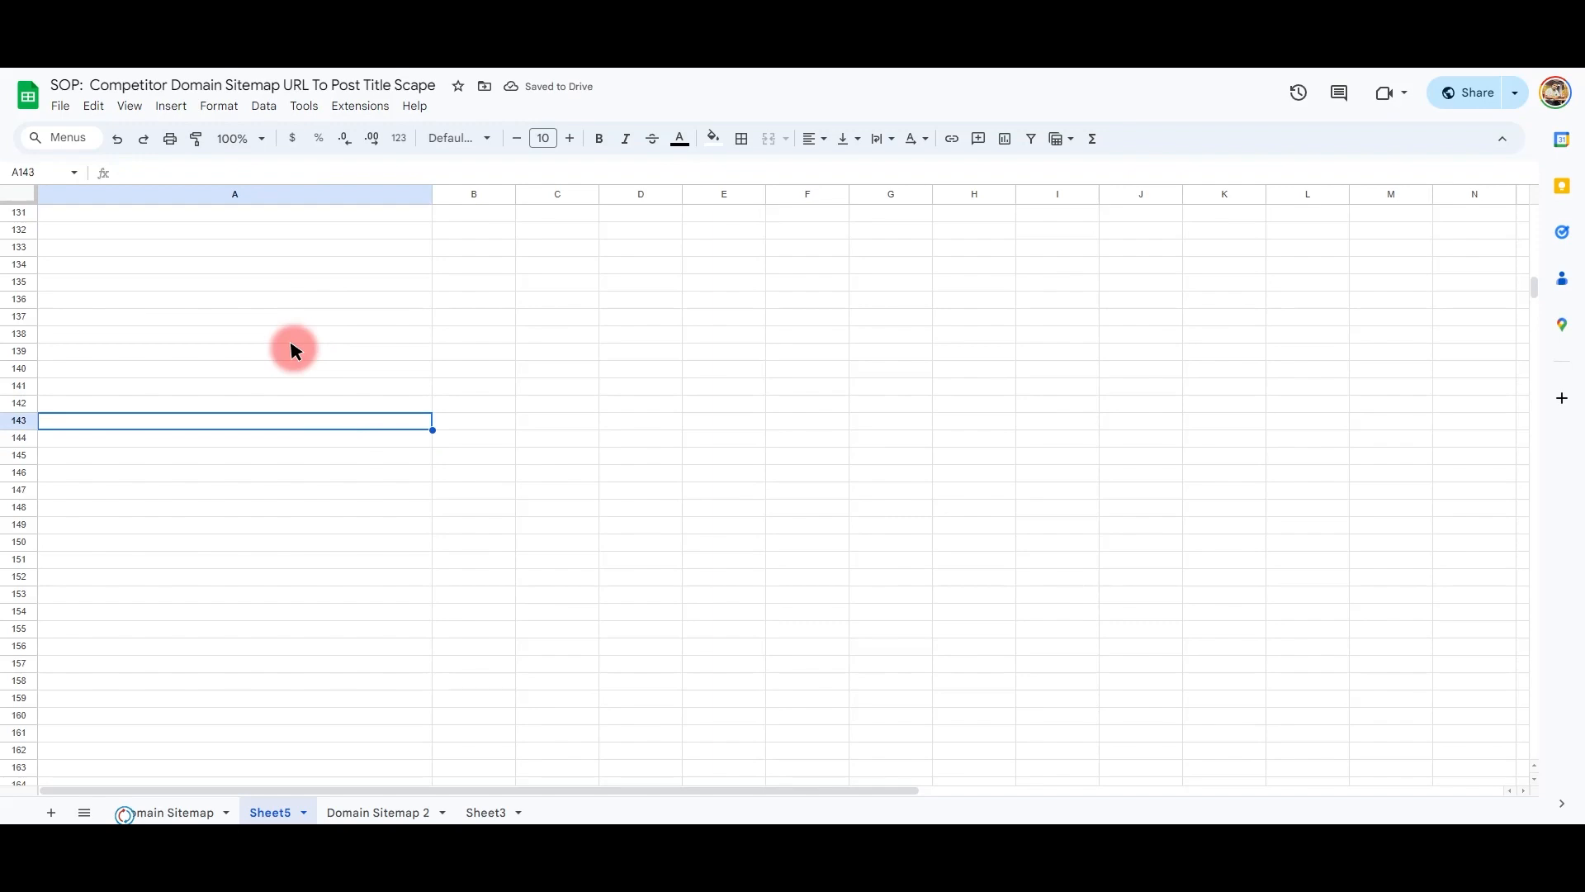
key(ctrl+Up)
scroll(293, 350, up, 17)
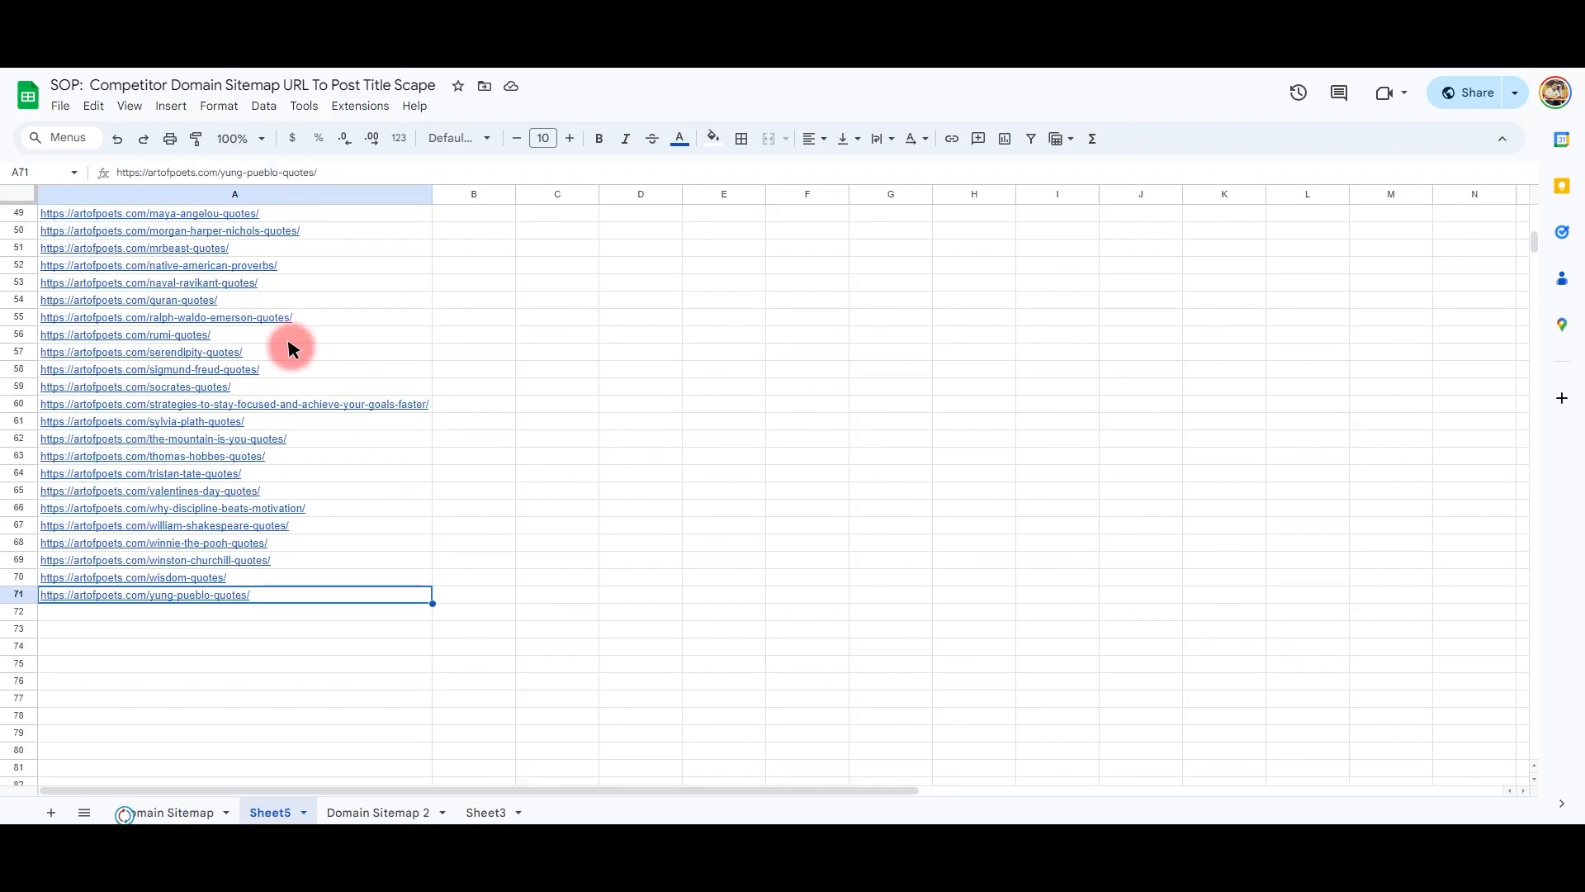
scroll(293, 346, up, 6)
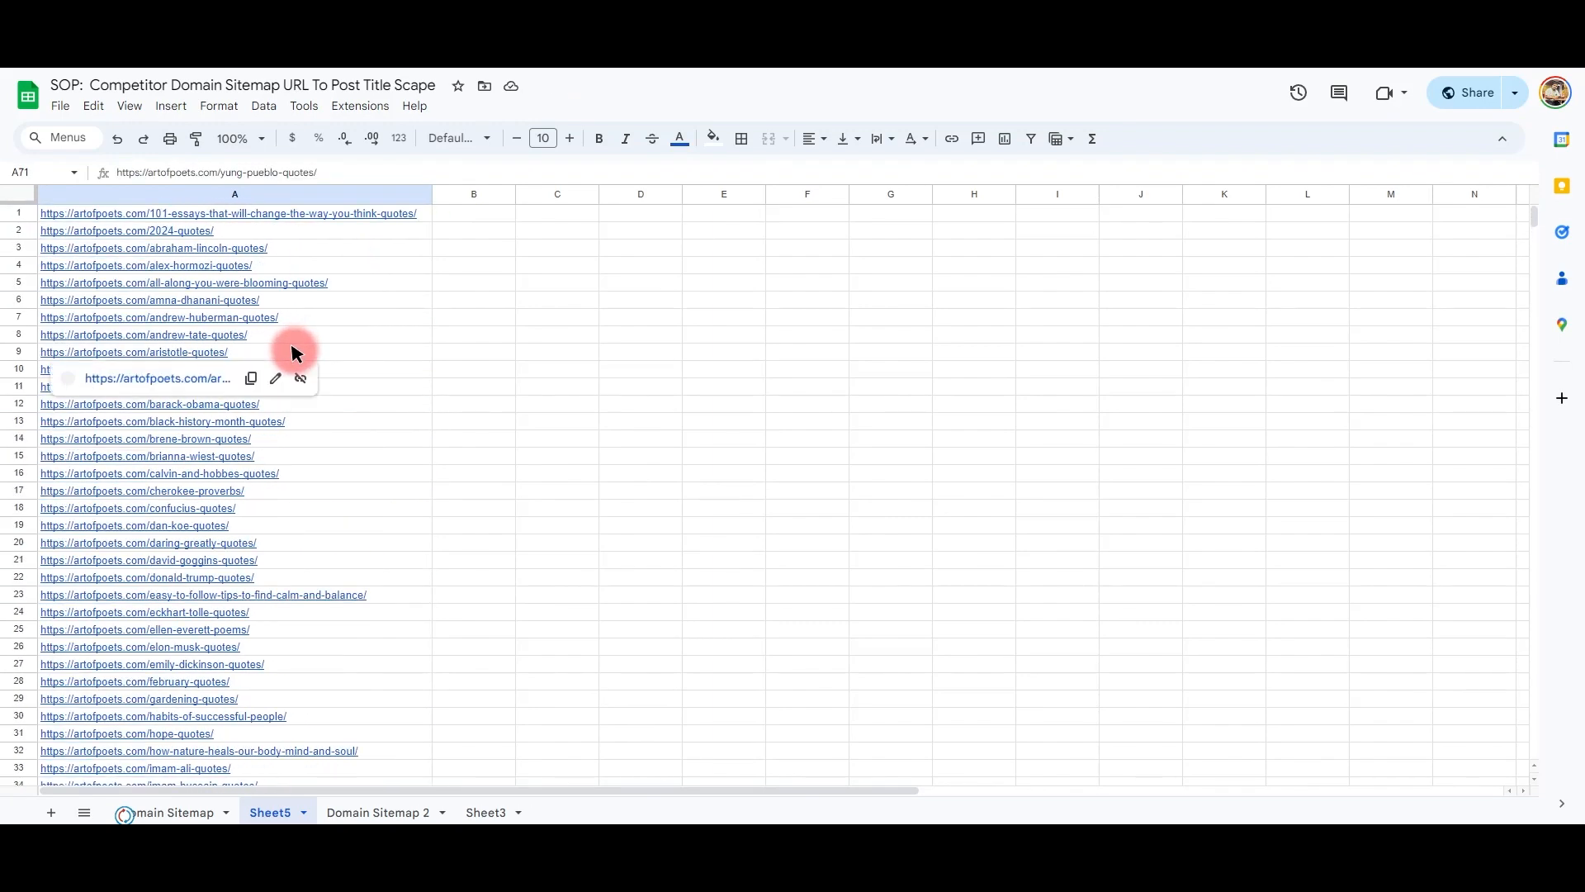
Highlight the URLs in A1:A25, then undo the column A width adjustment
drag(258, 220, 242, 629)
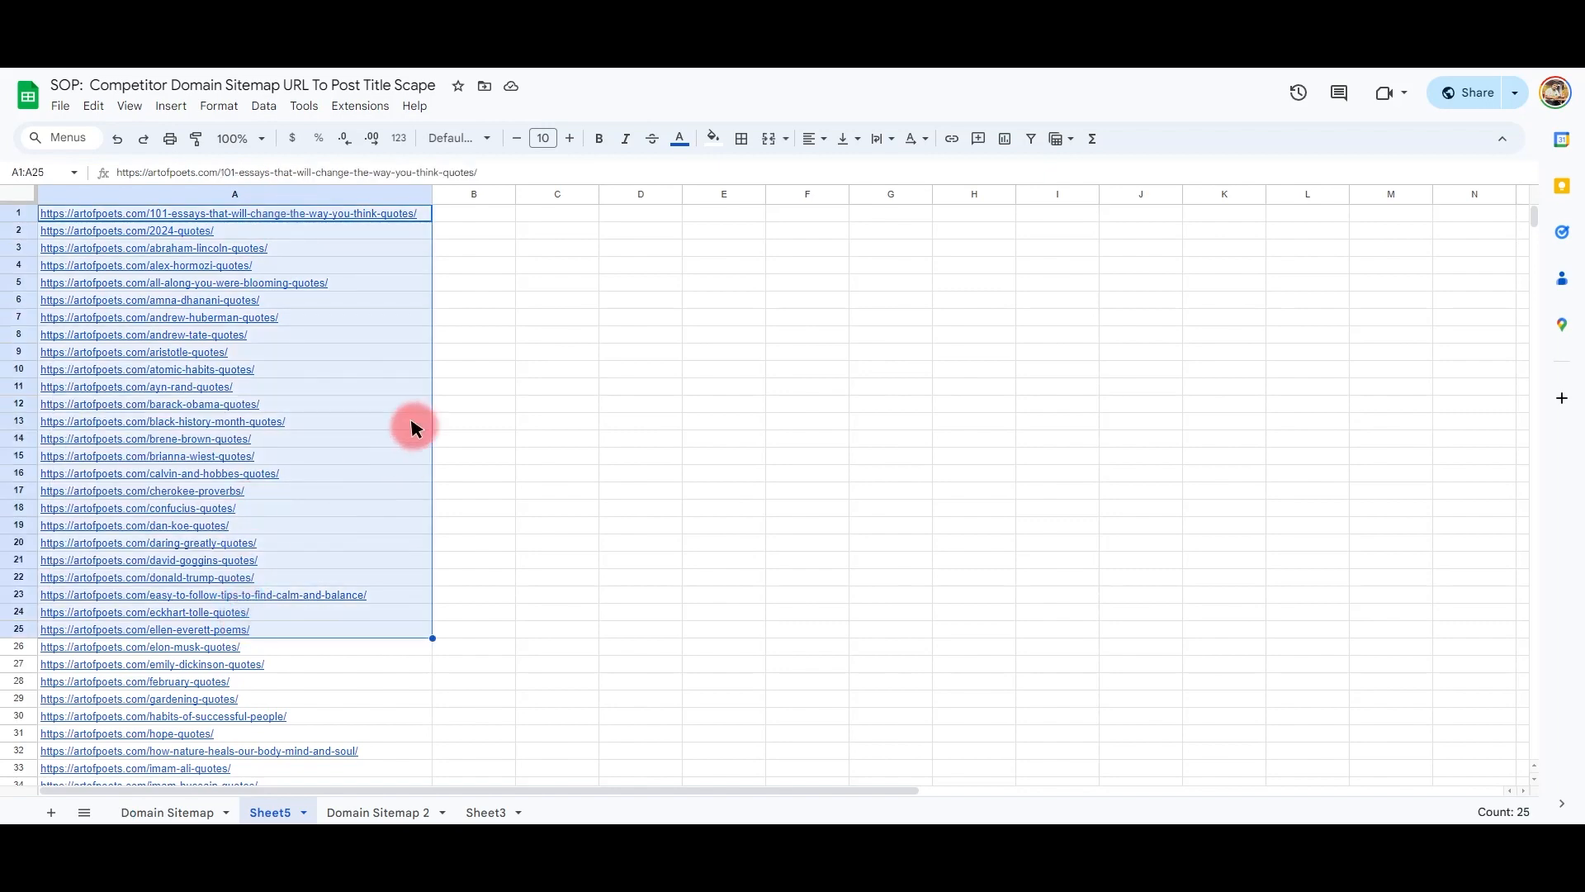
click(534, 371)
key(ctrl+z)
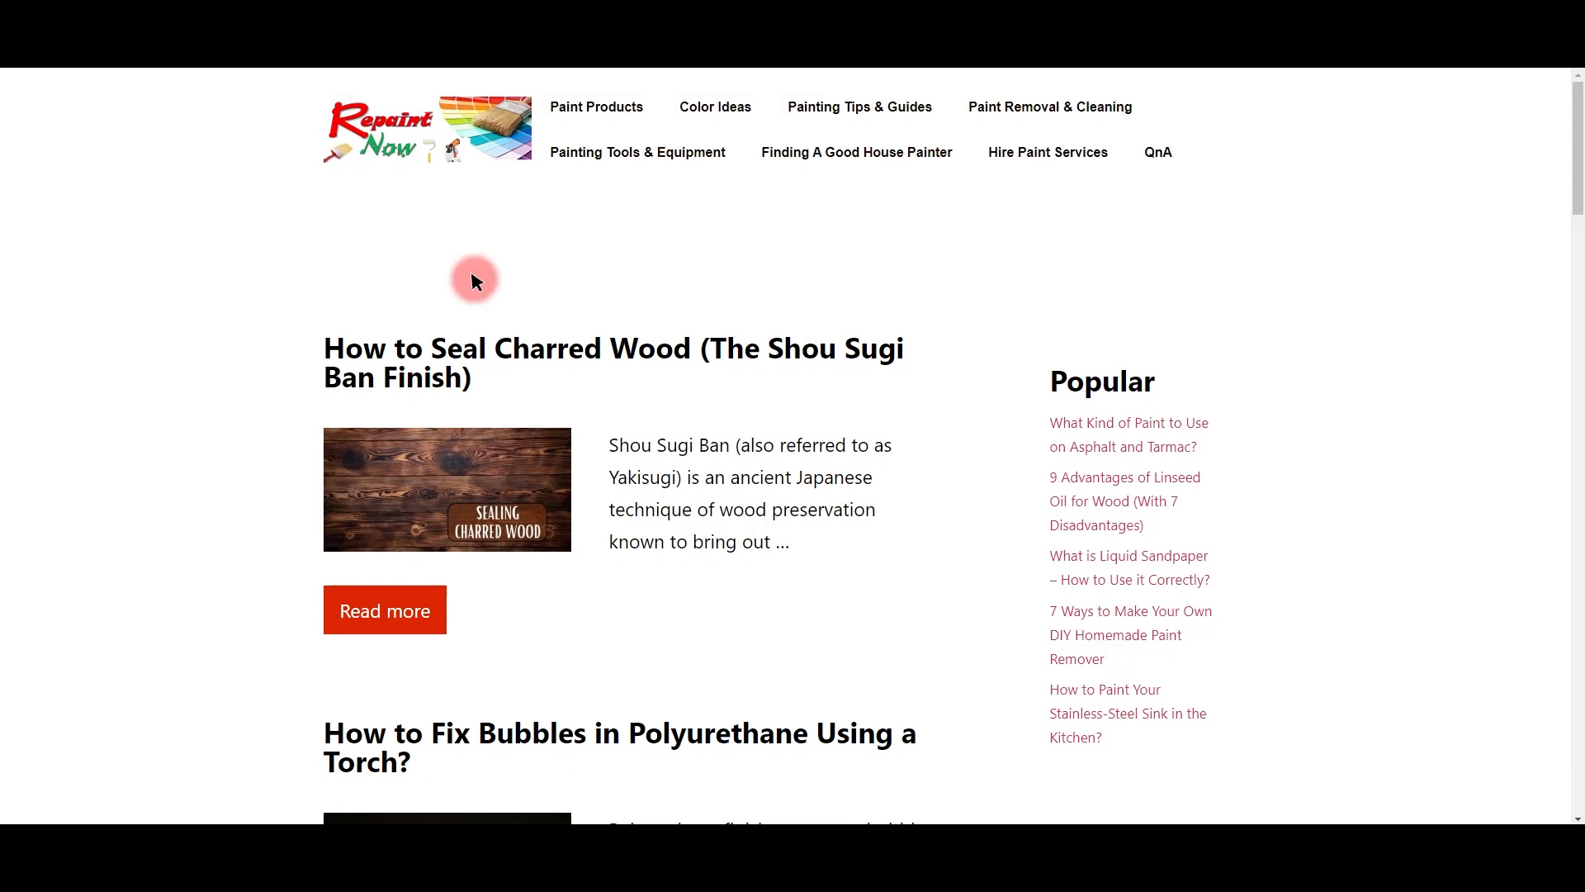
Open the post sitemap of repaintnow.com and select the page's entire contents
click(544, 364)
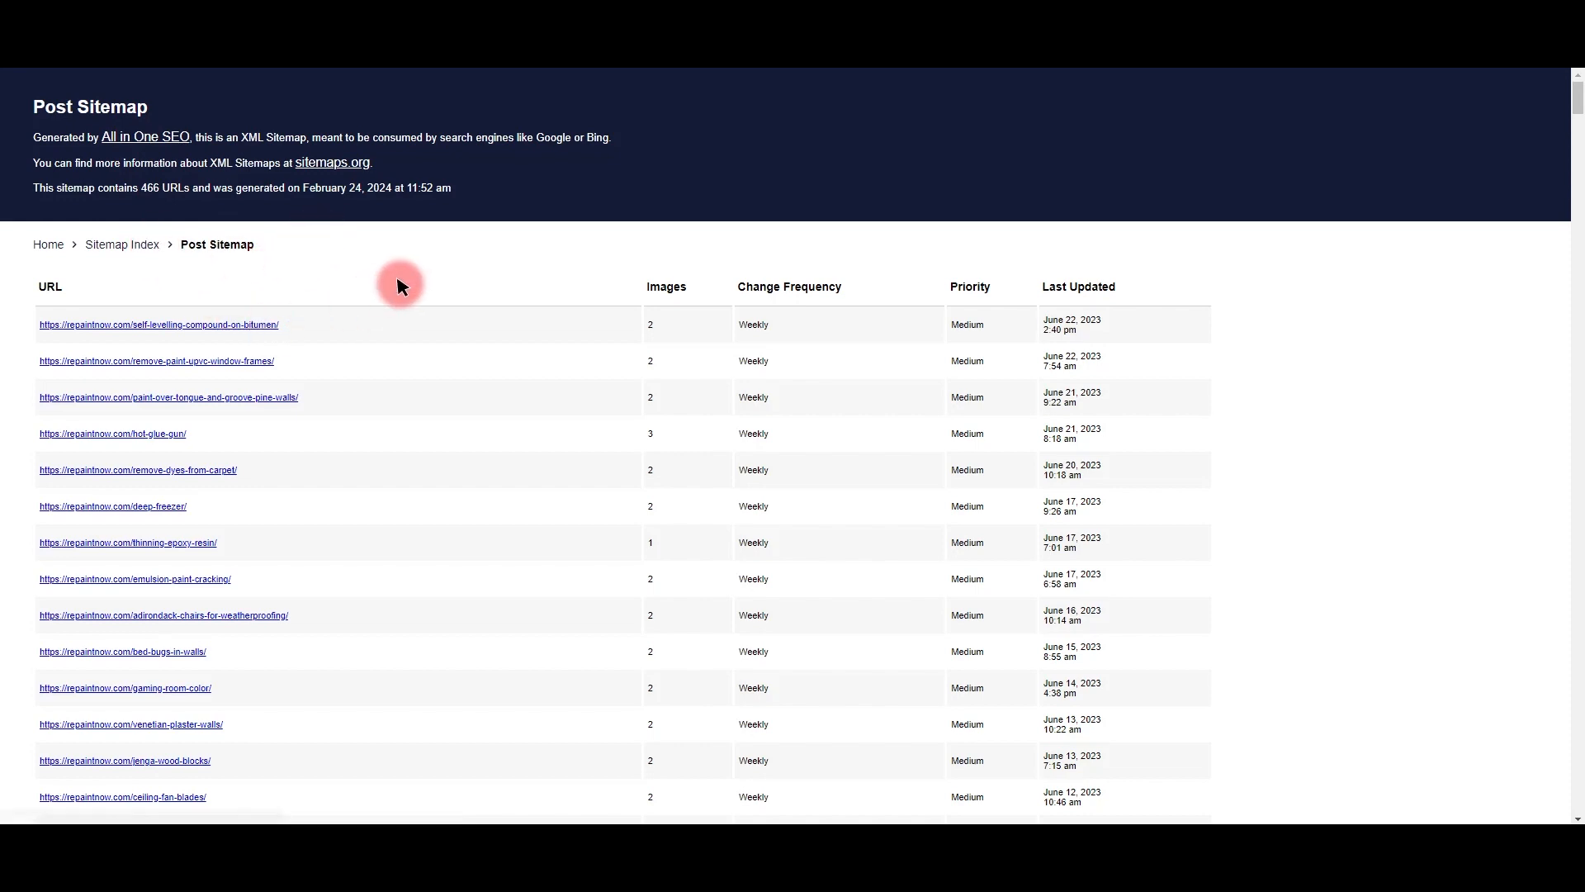
scroll(400, 285, down, 6)
scroll(400, 285, up, 5)
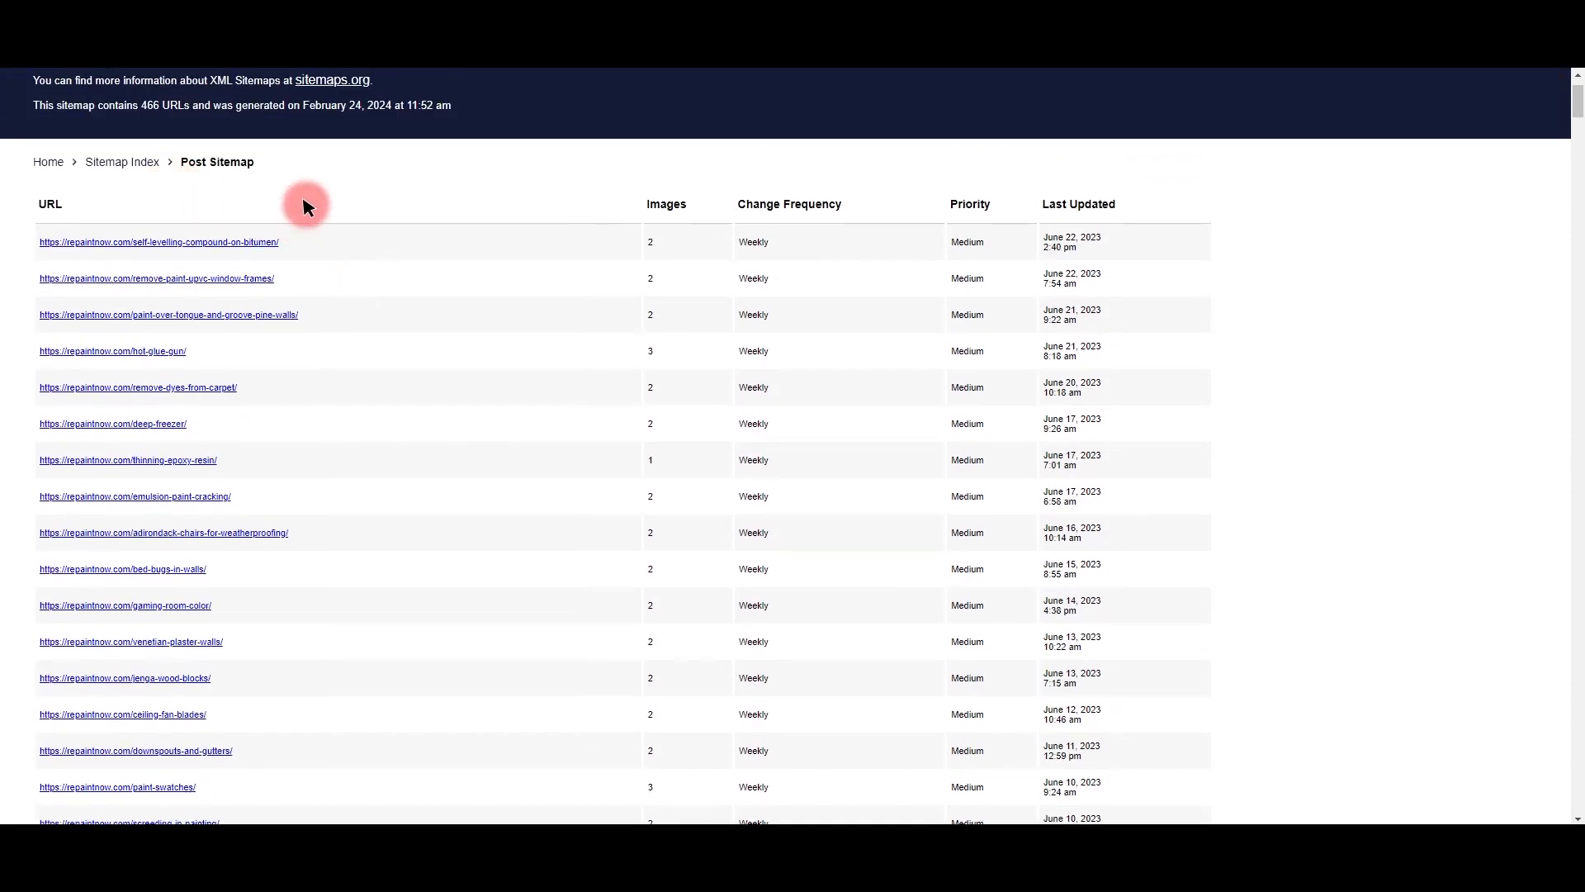
key(ctrl+a)
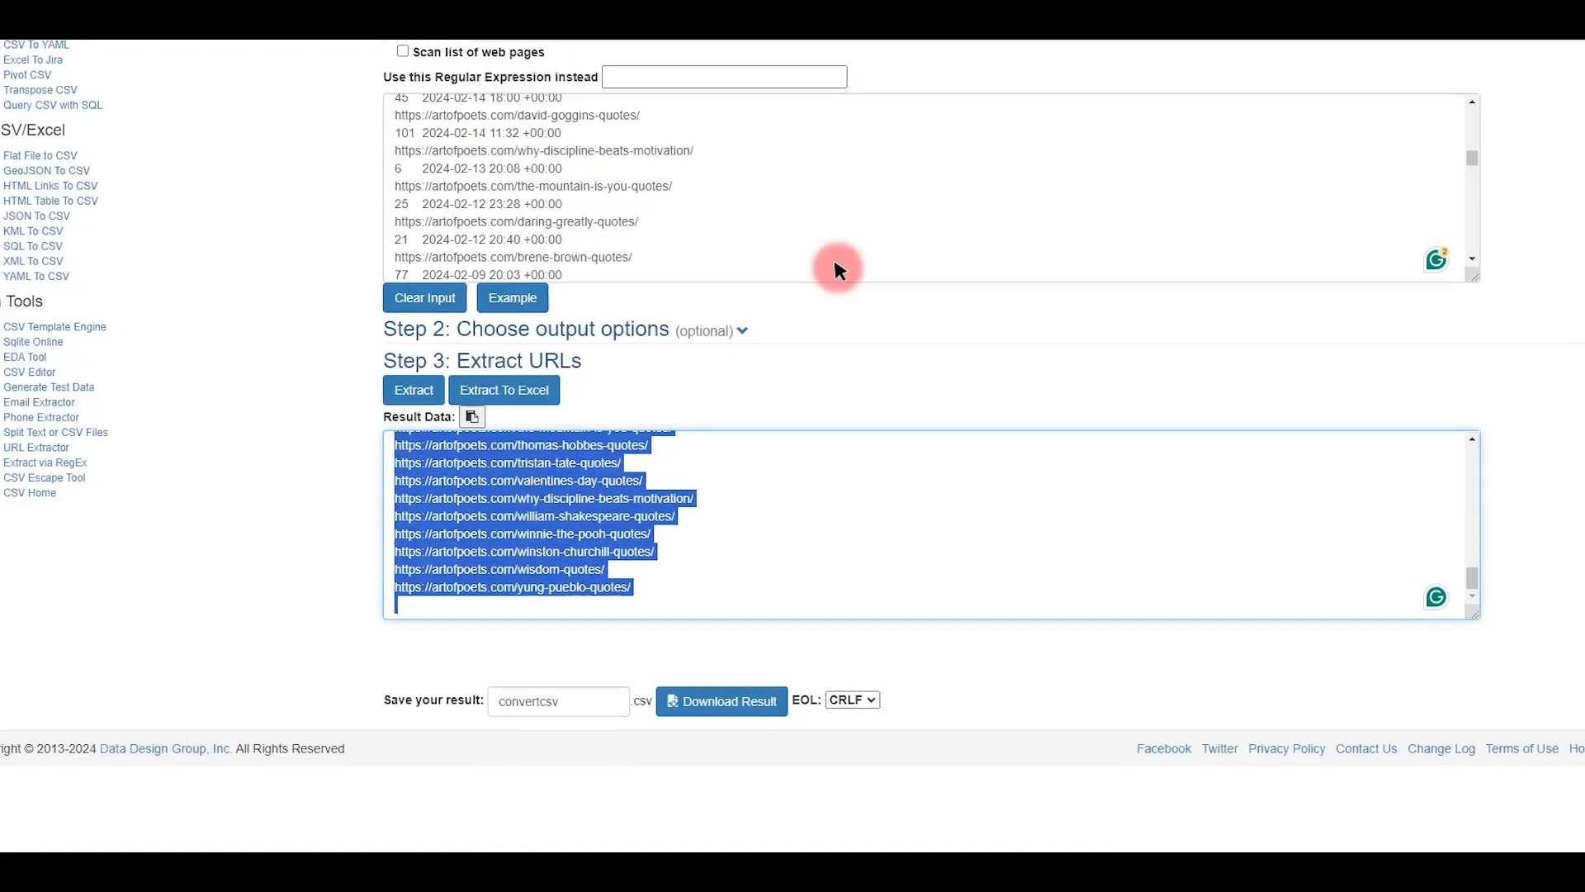
Replace the URL extractor's input with the repaintnow.com post sitemap contents and look through the extracted URLs
click(576, 196)
key(ctrl+a)
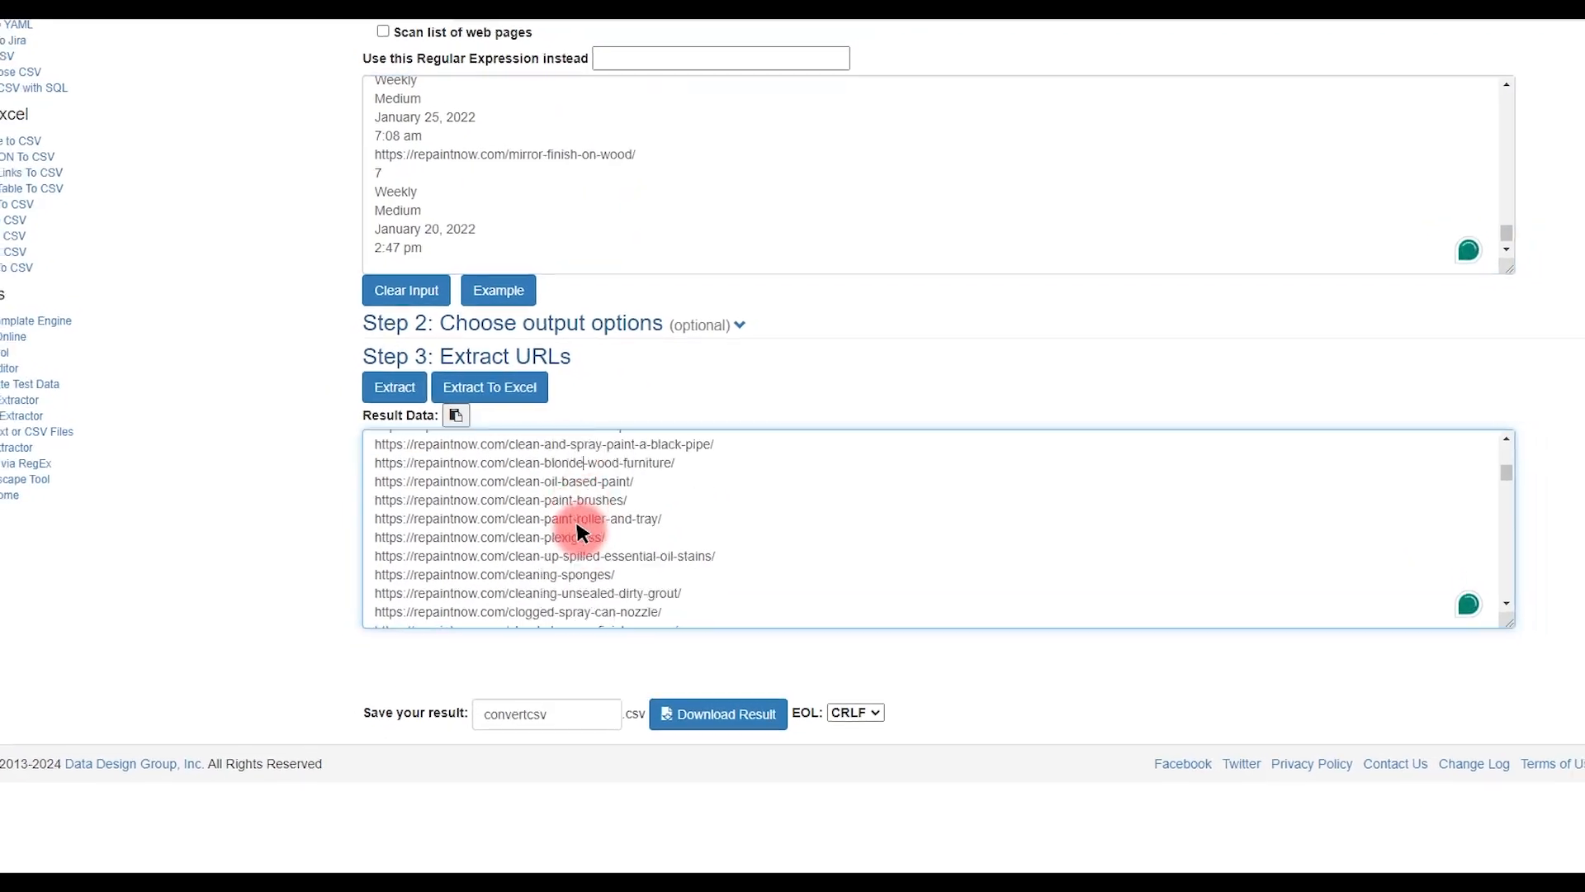
scroll(590, 522, up, 10)
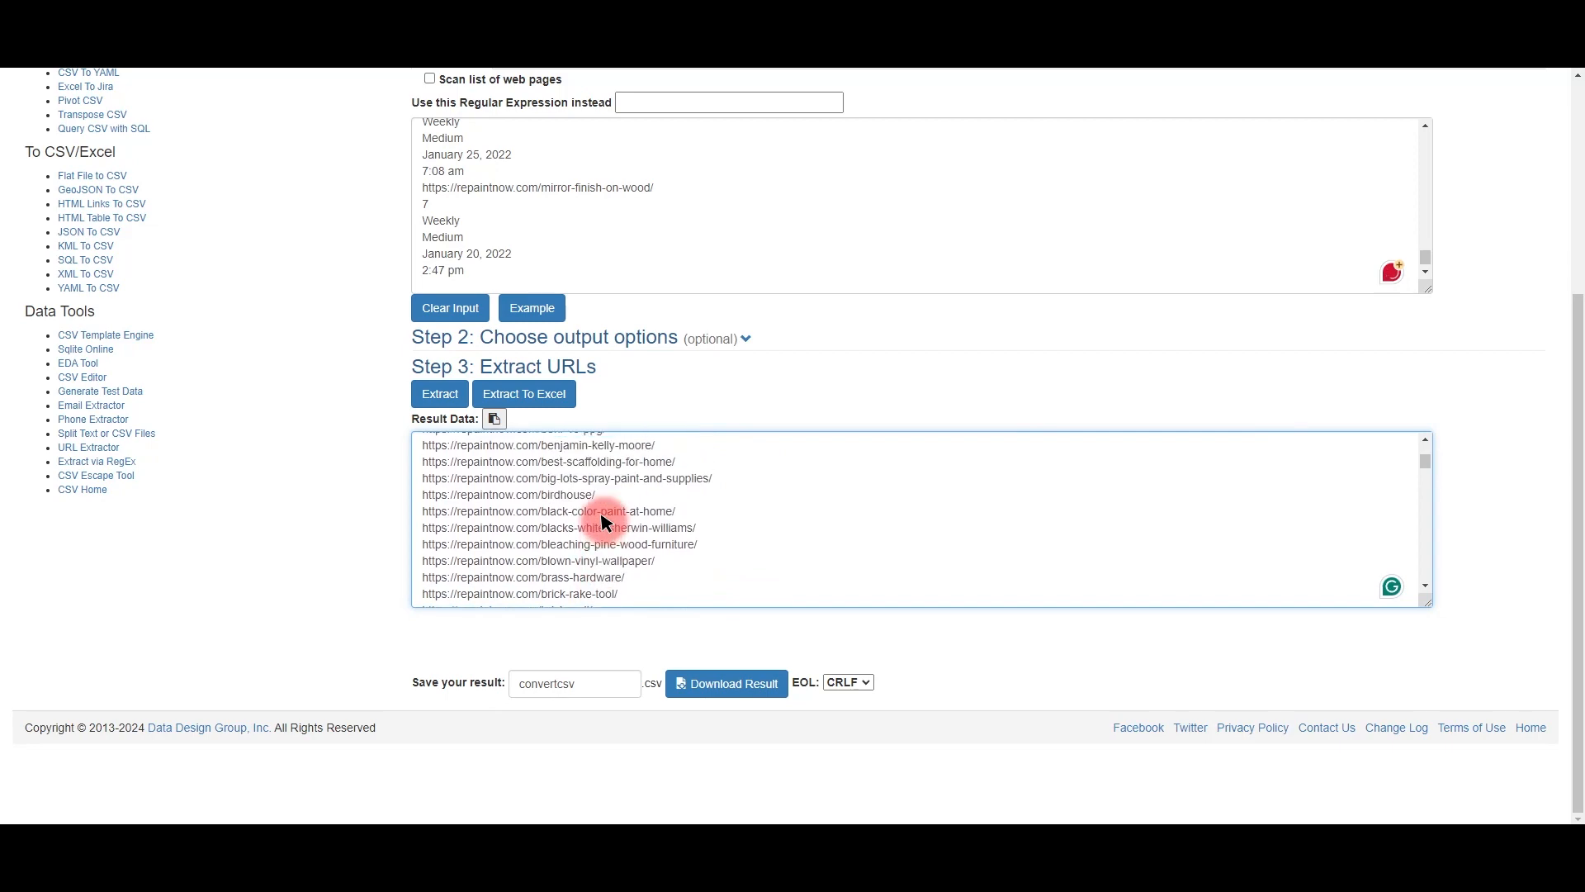
scroll(605, 522, up, 3)
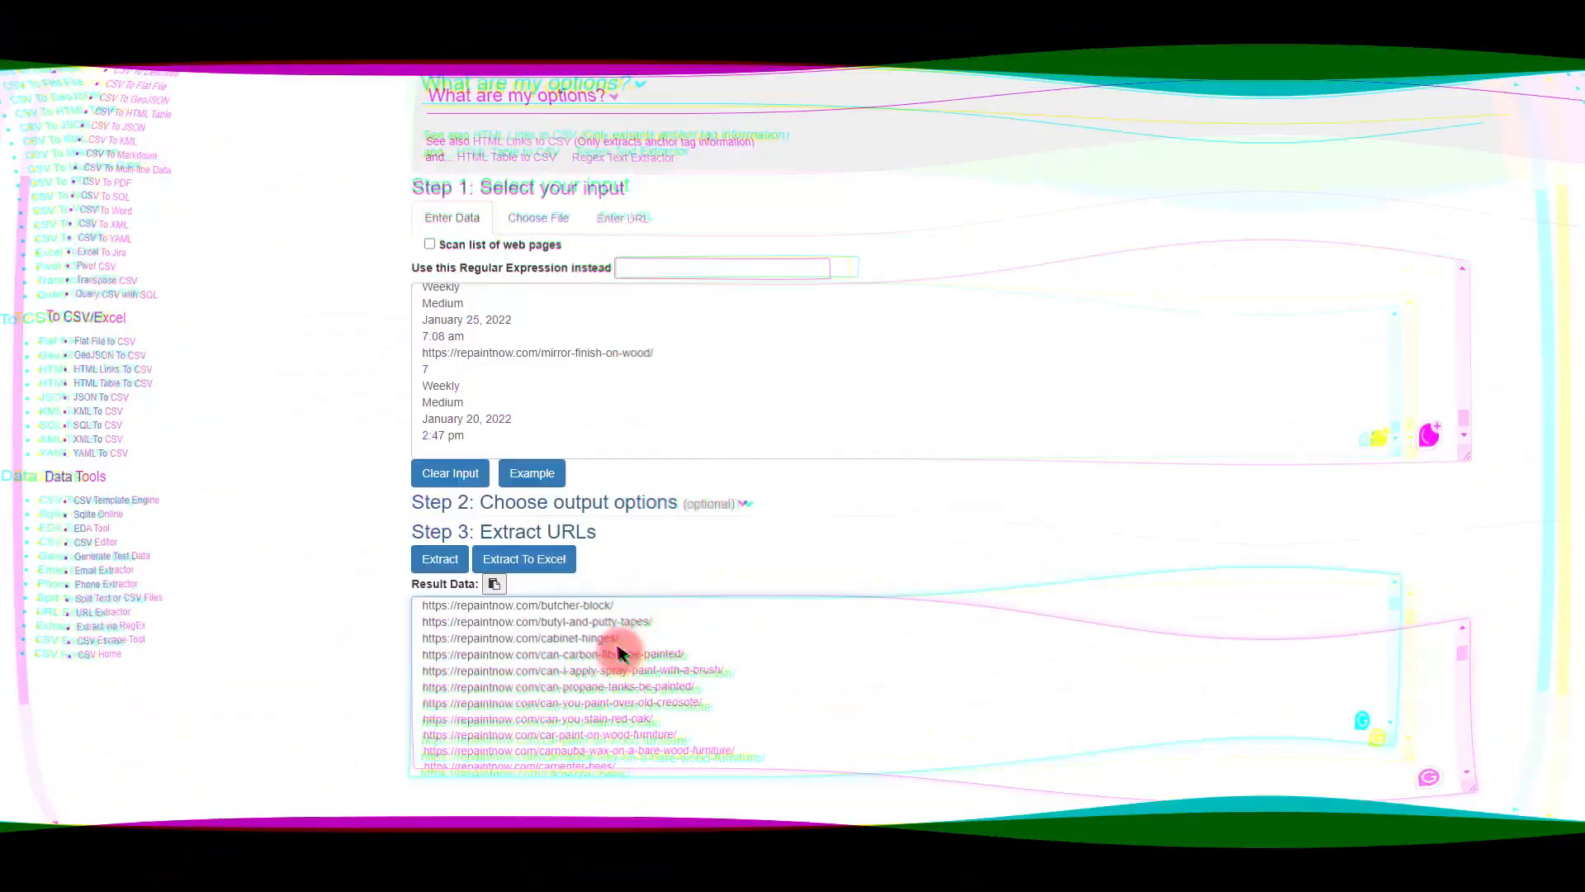
scroll(622, 654, down, 5)
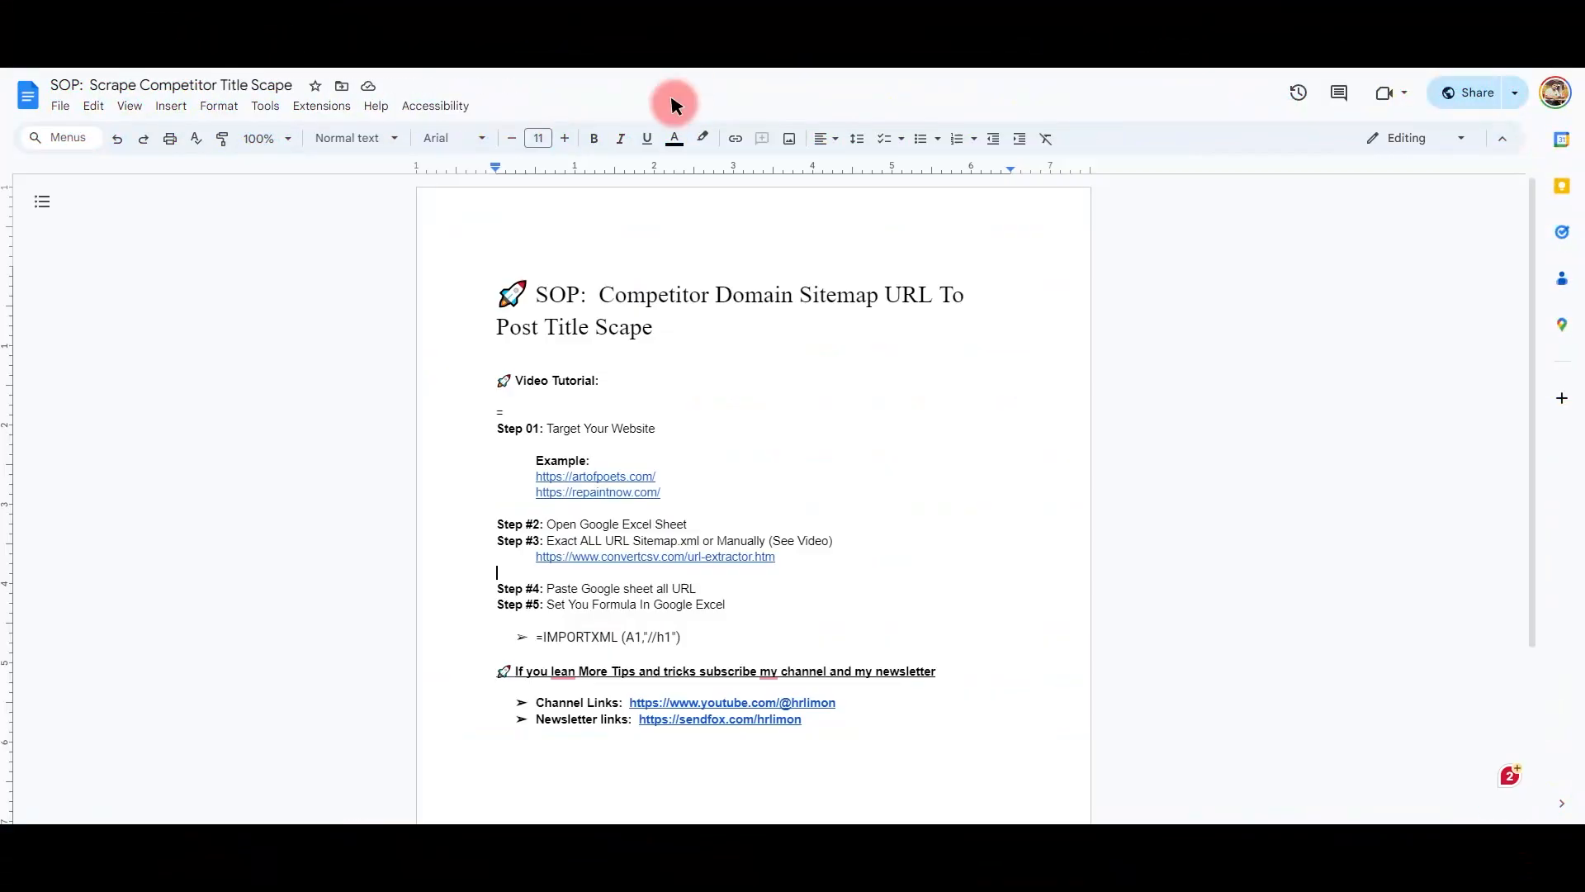
Highlight the Step #3 text and its URL extractor link in the SOP document
click(536, 638)
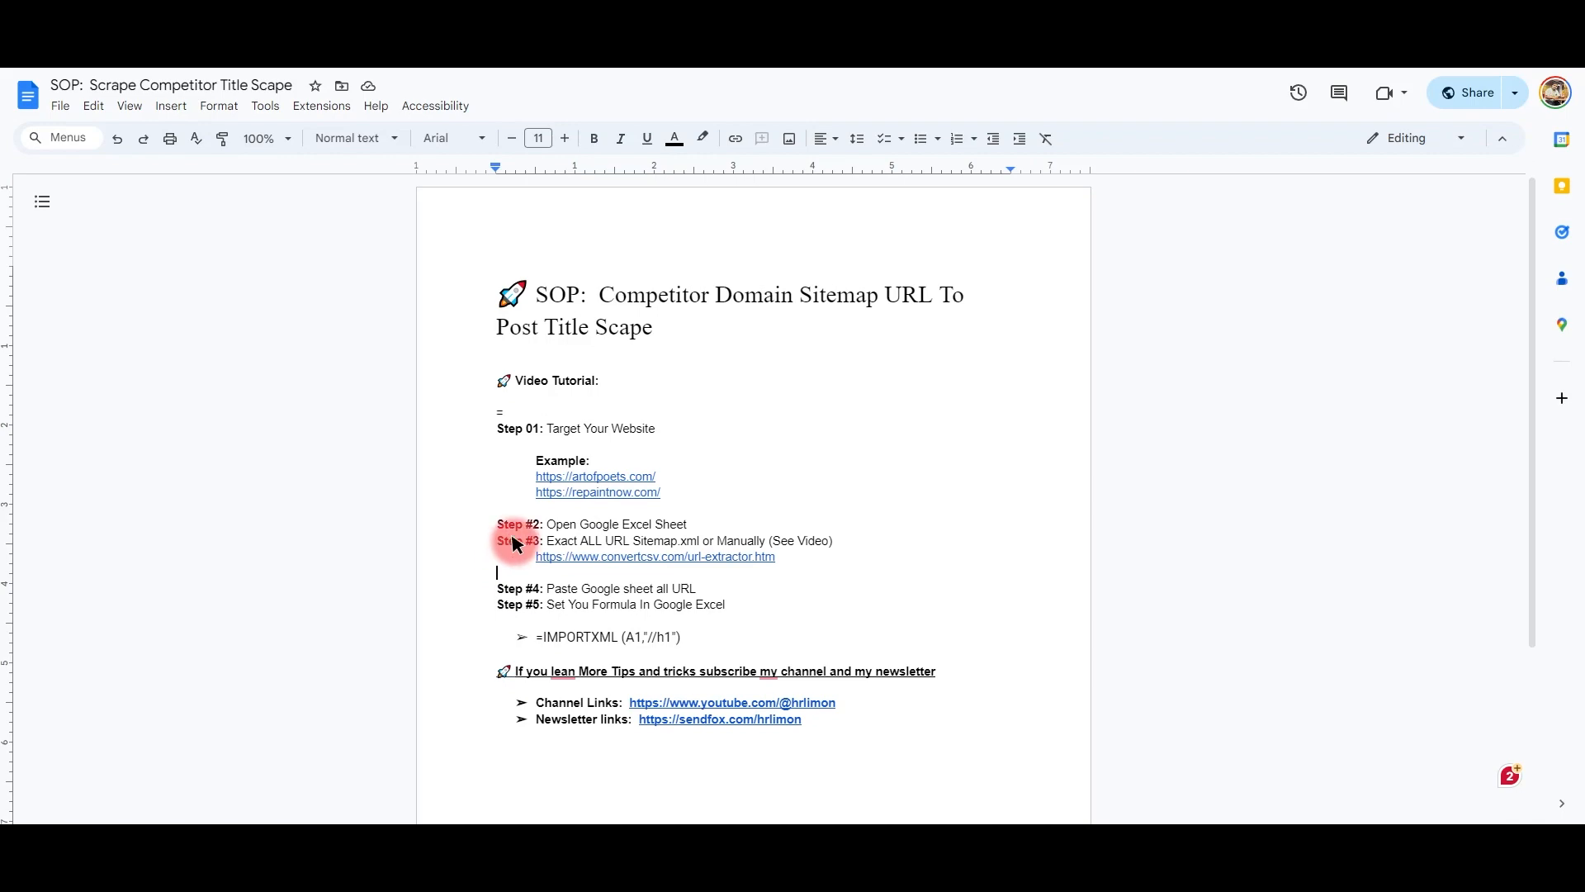
drag(576, 543, 792, 552)
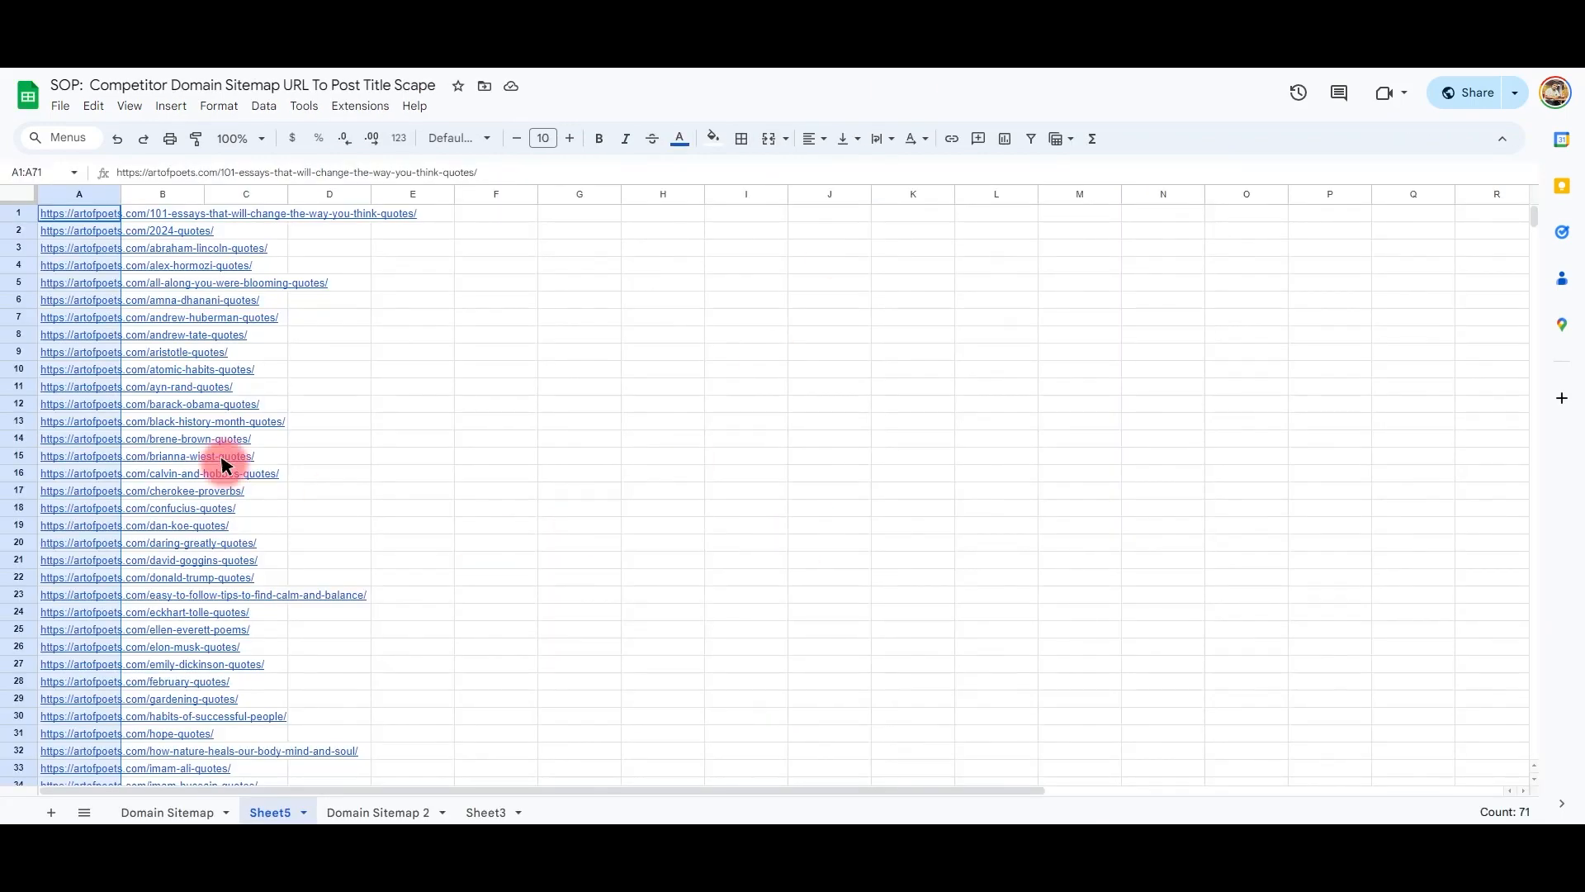
Move Sheet5 to the end of the workbook's sheet order and open the Domain Sitemap sheet
click(170, 812)
click(272, 811)
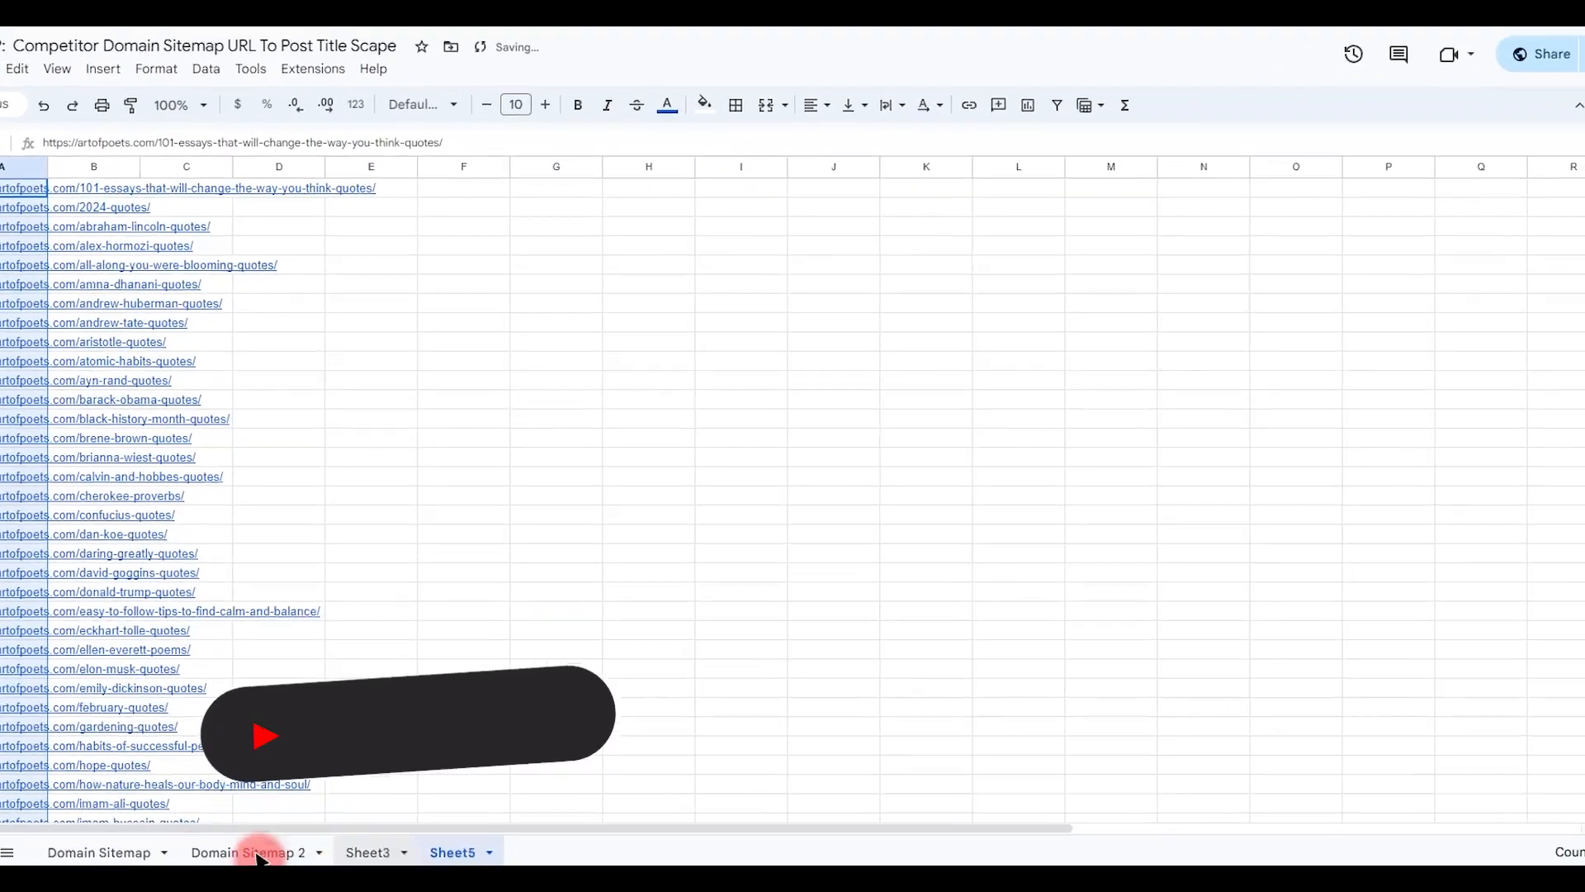
click(135, 830)
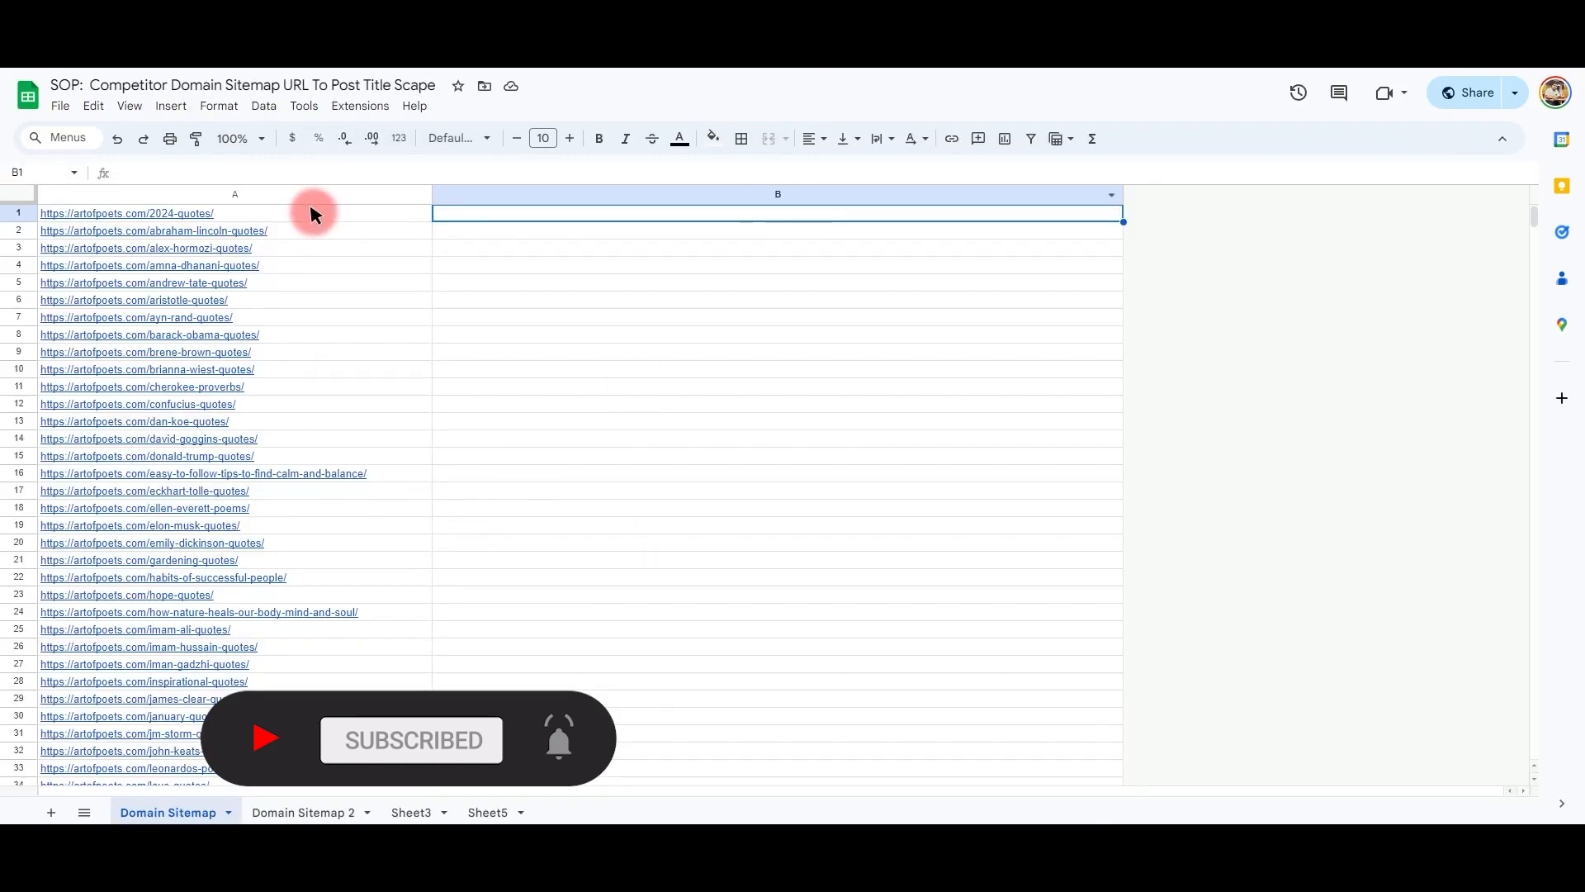
Highlight the URLs in A1:A32 of Domain Sitemap and the URL list in Domain Sitemap 2 to review them
drag(311, 212, 314, 751)
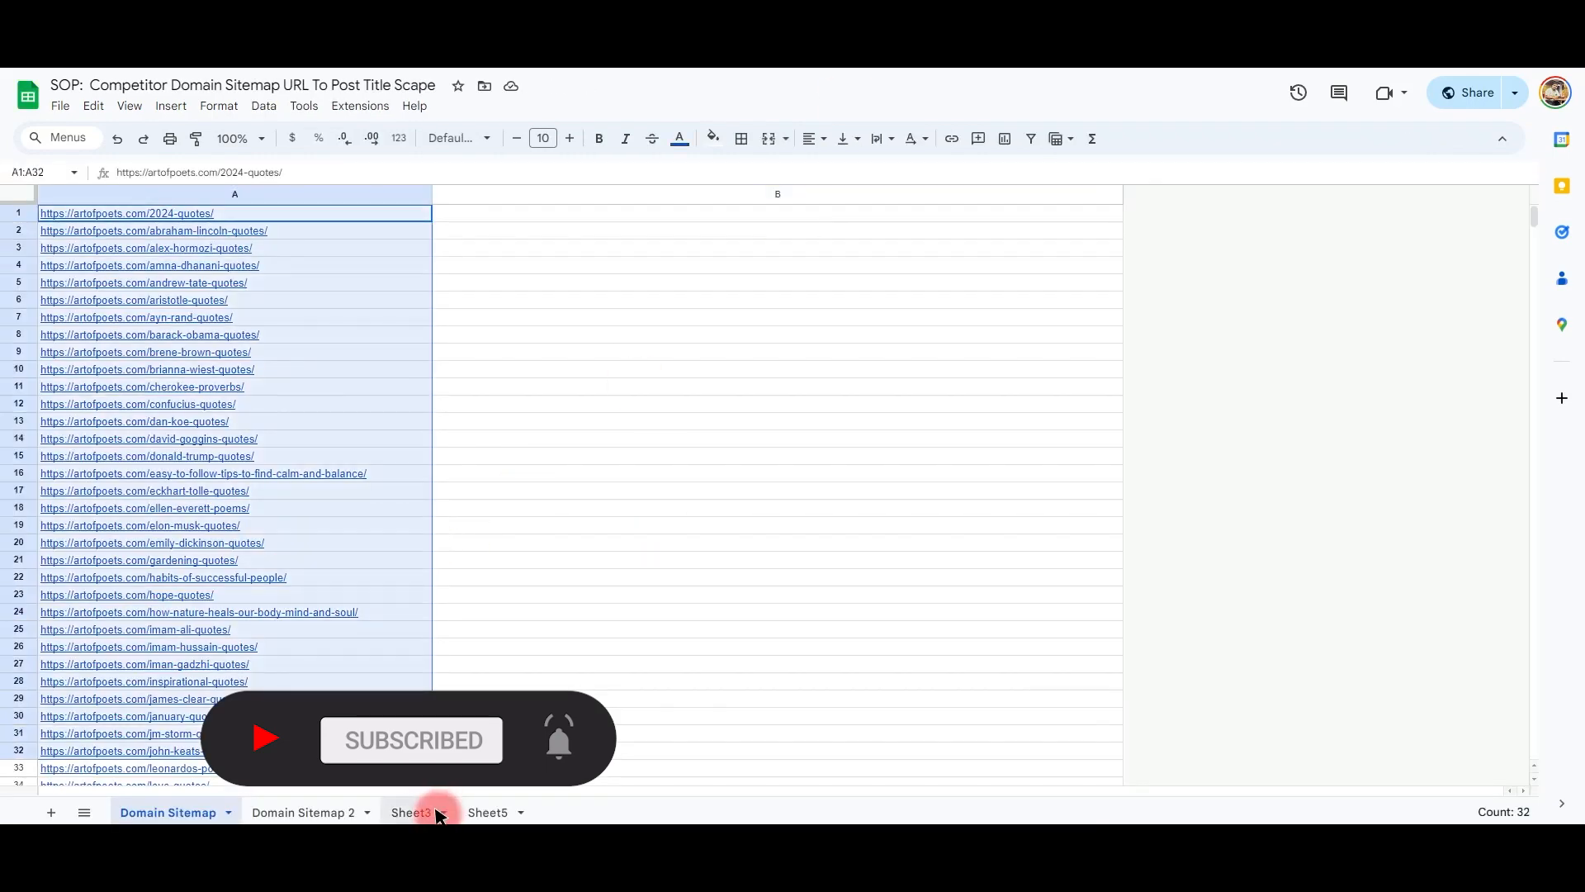
click(303, 812)
drag(259, 247, 272, 595)
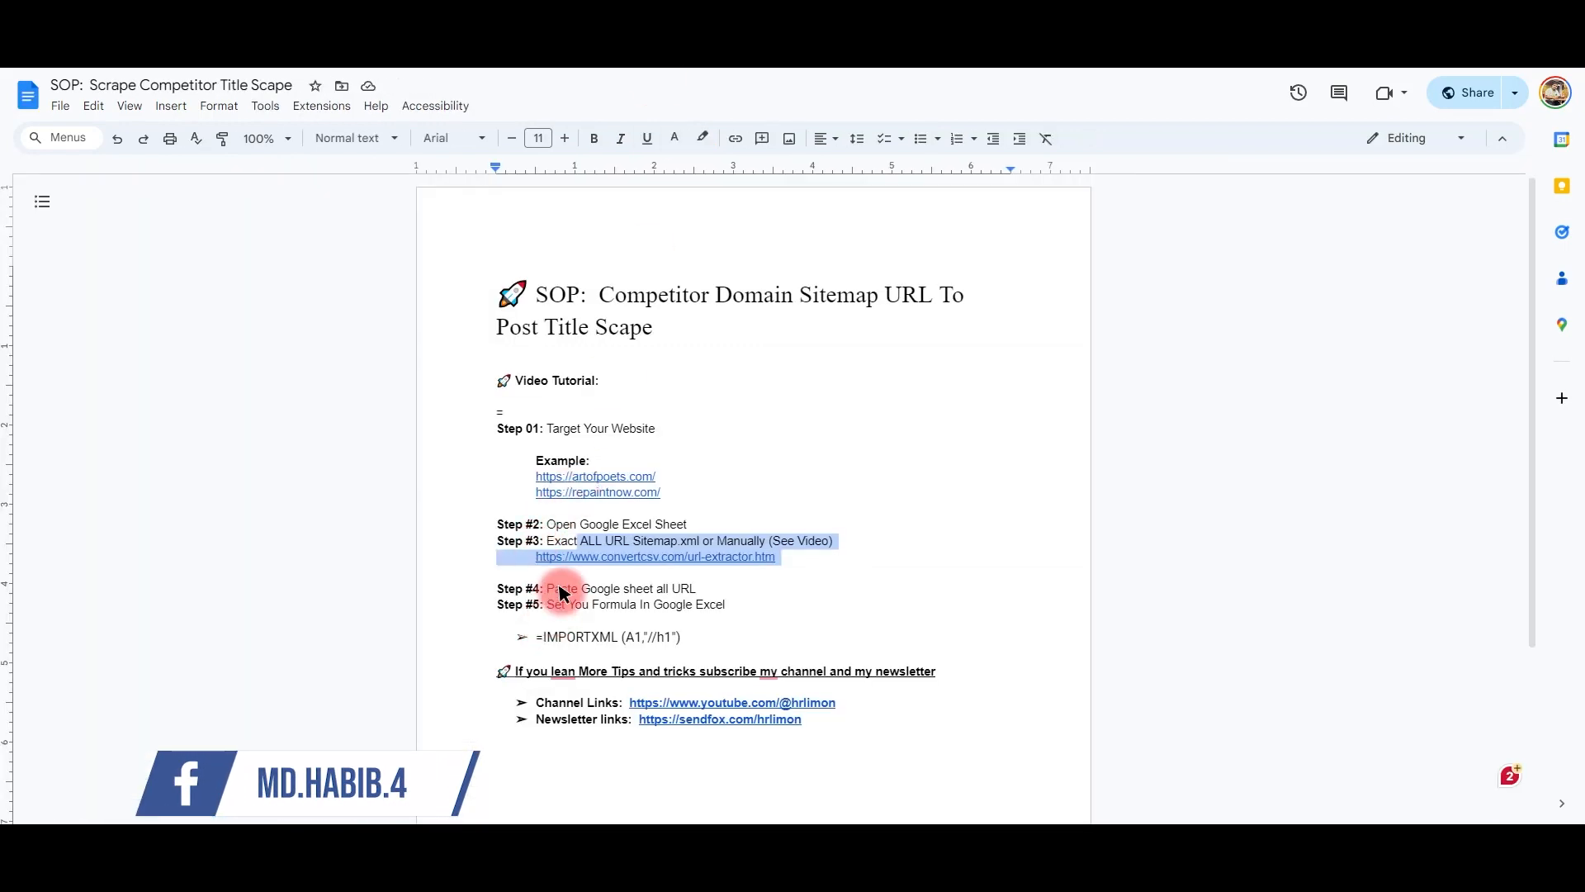
Copy the formula =IMPORTXML (A1,"//h1") from Step #5 of the SOP document into cell B1 of the Domain Sitemap sheet
drag(548, 612, 530, 643)
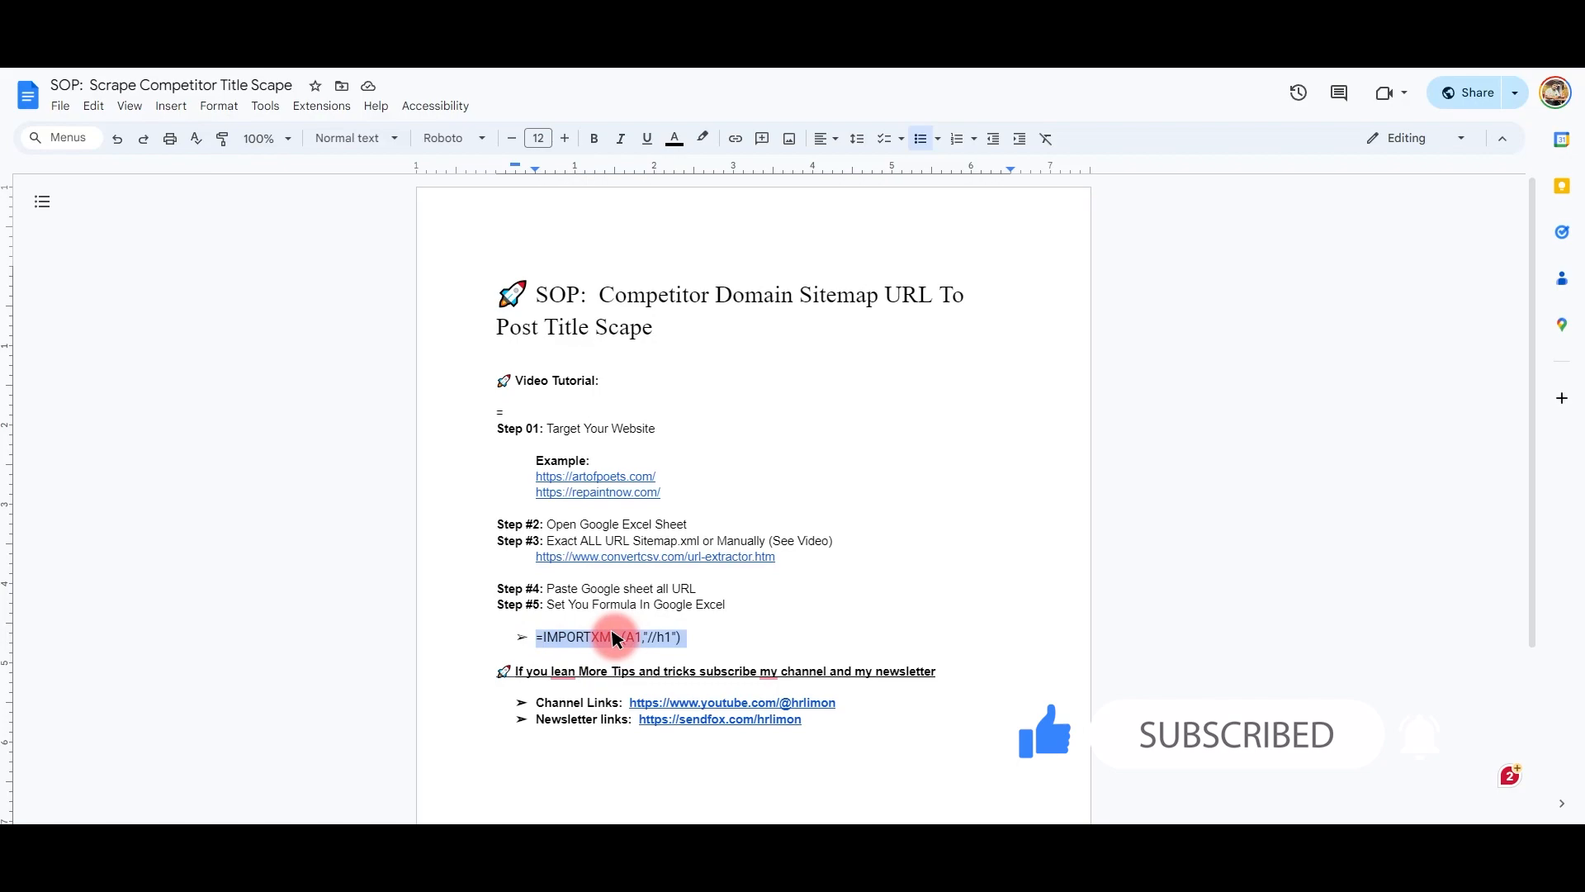
key(ctrl+Tab)
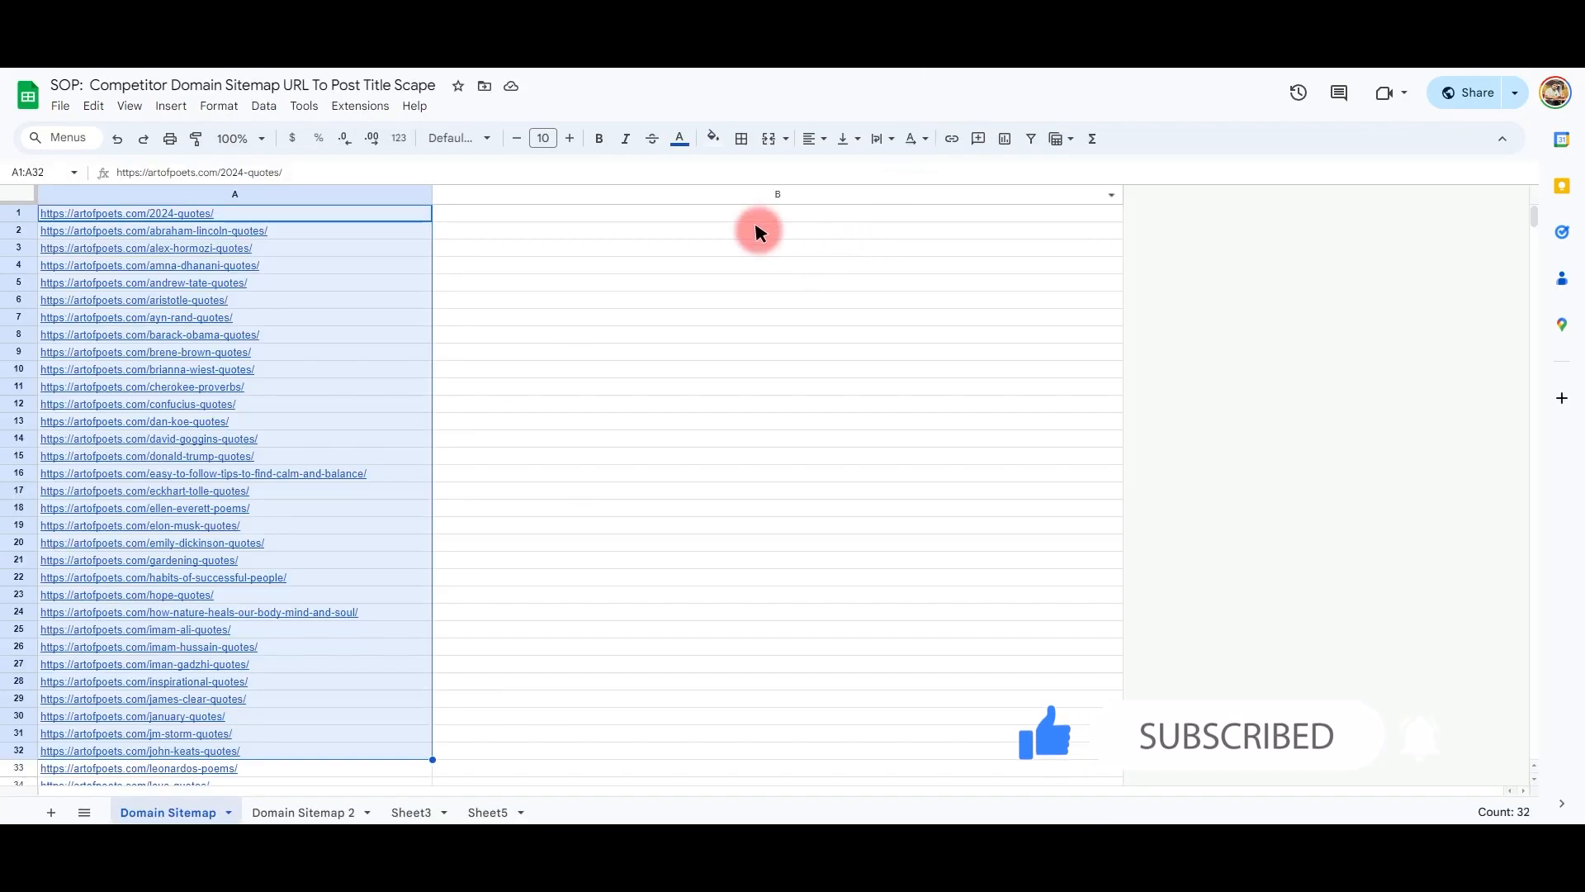
click(471, 213)
text(=IMPORTXML(A1,"//title"))
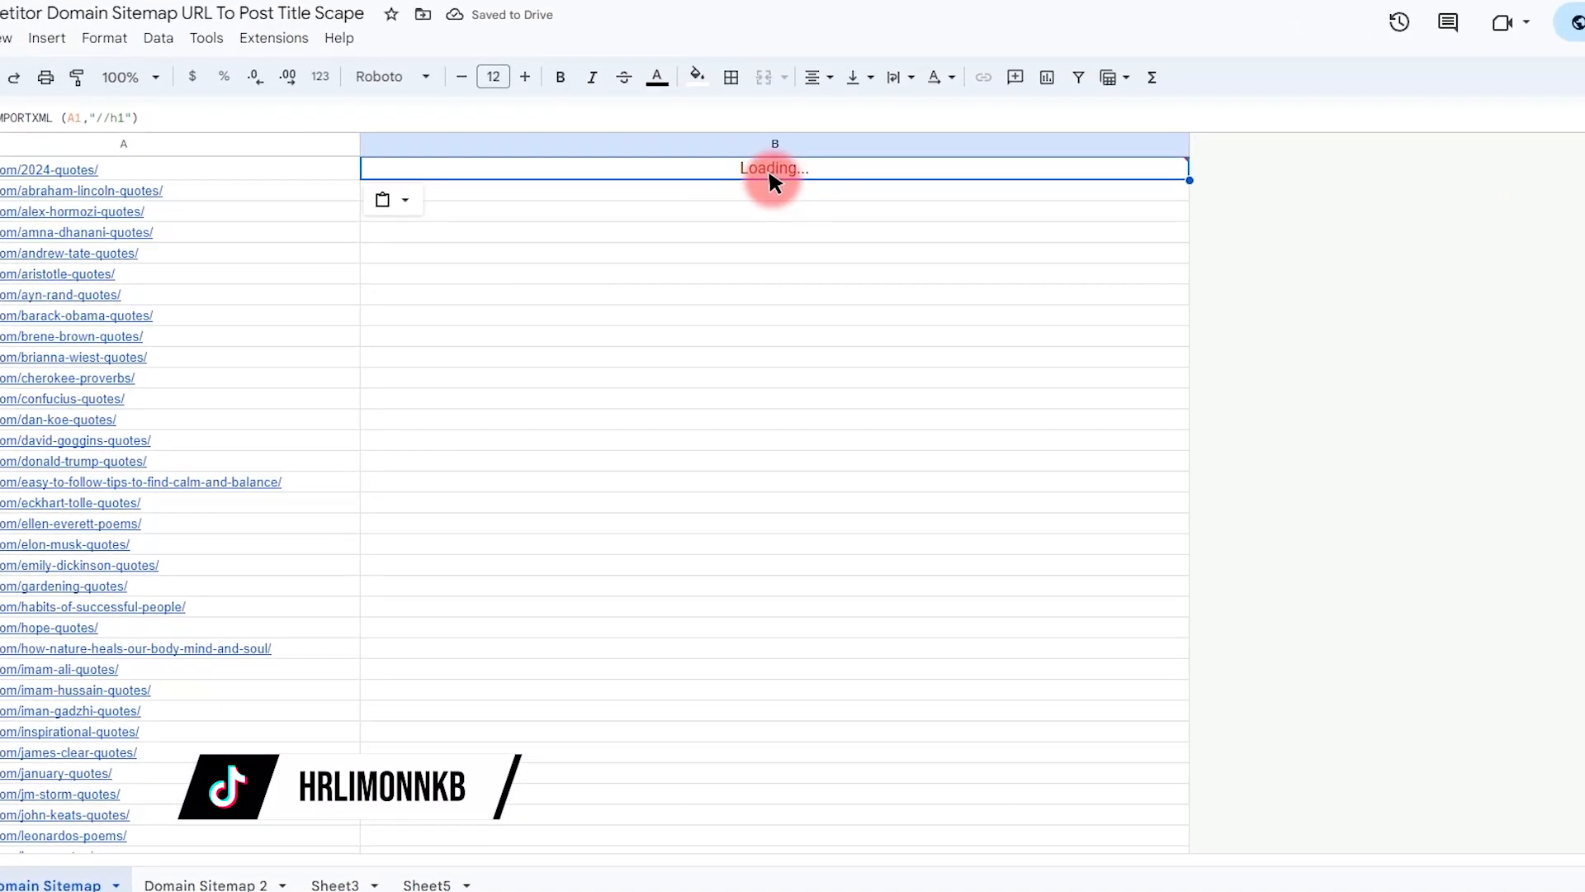
drag(1, 118, 175, 124)
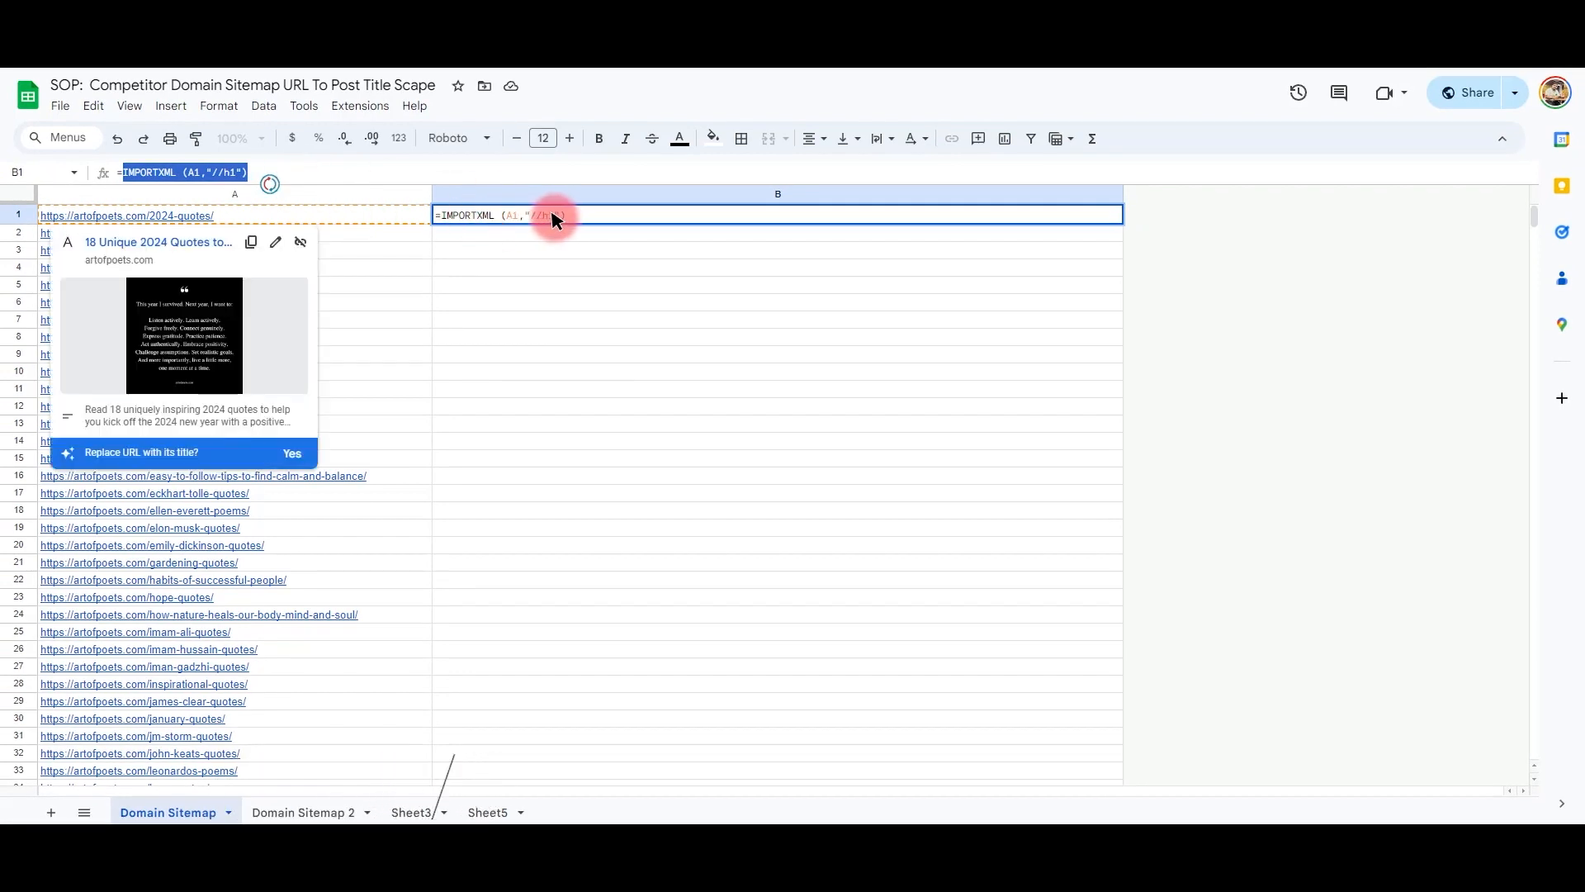
key(Return)
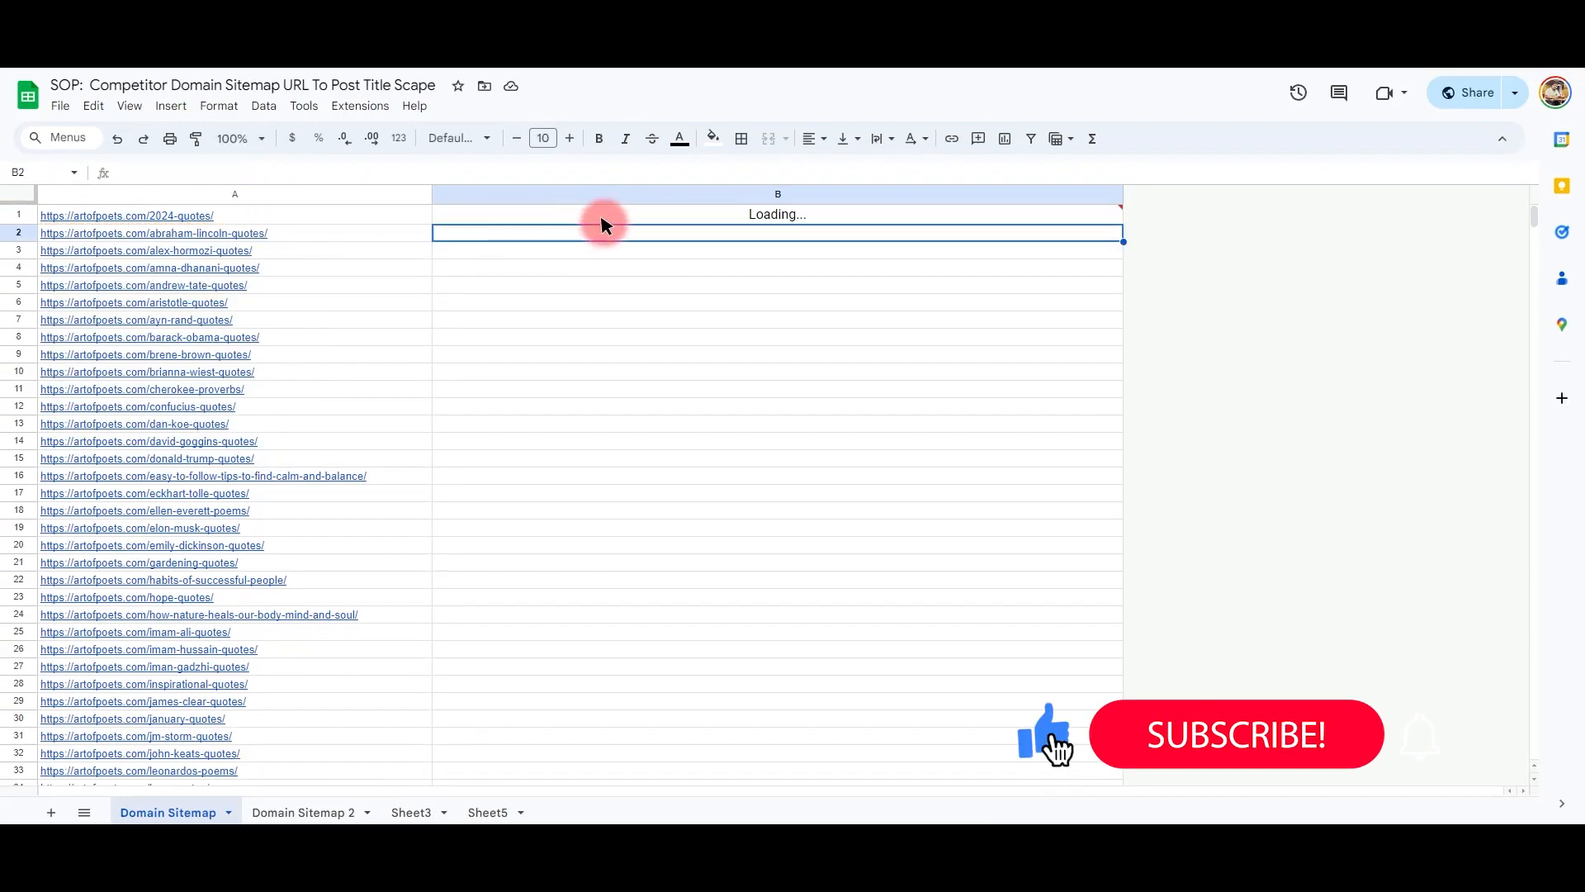
Fill the IMPORTXML formula from B1 down column B alongside the URLs and check the formula in B5
click(1120, 218)
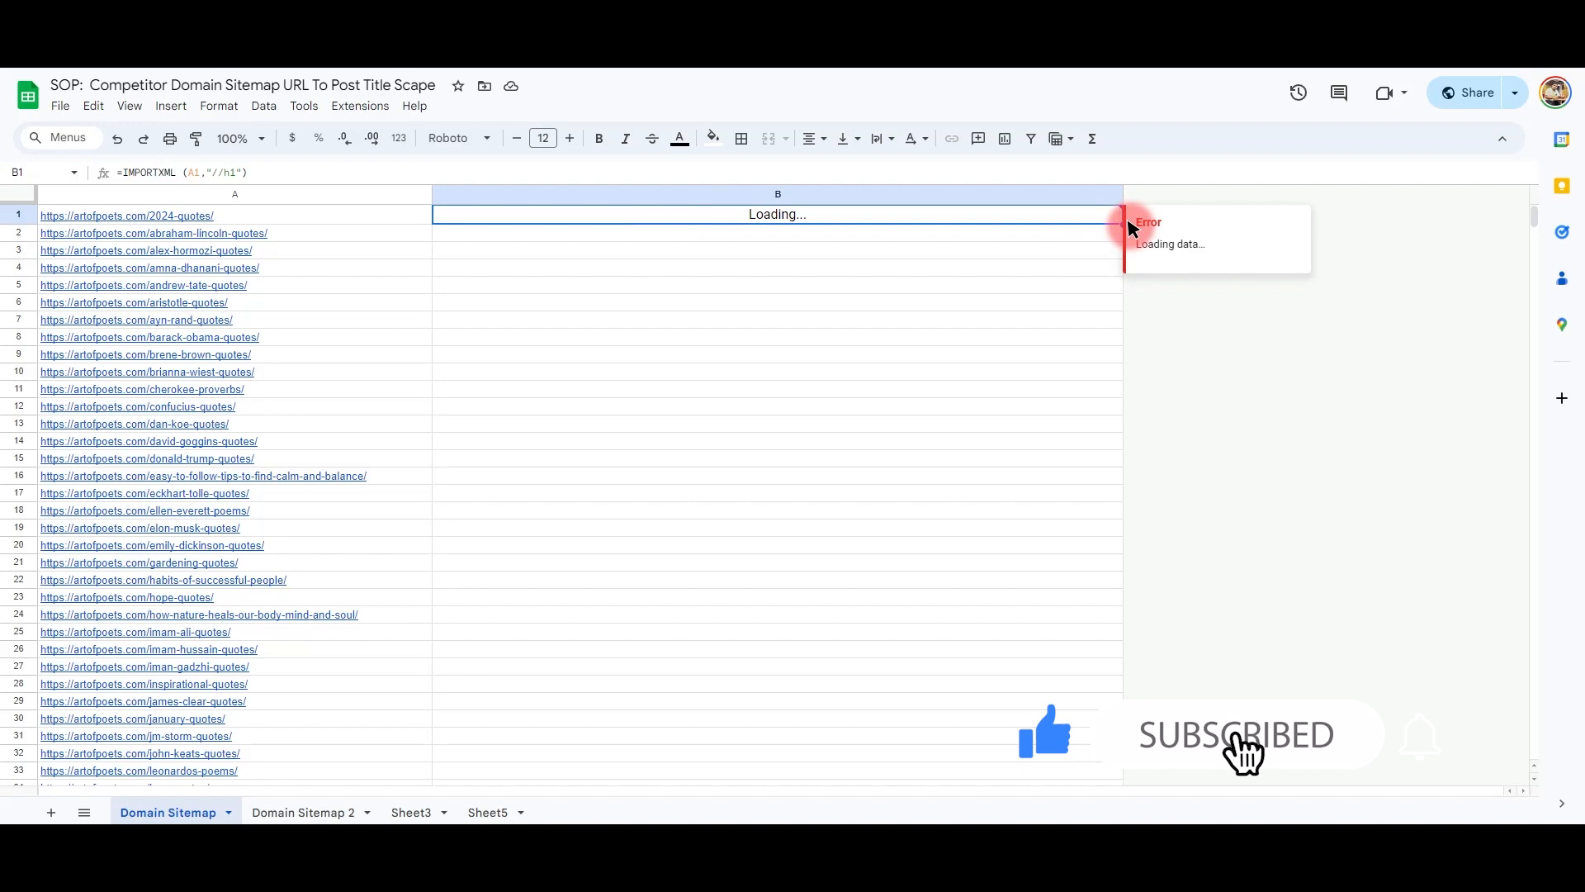
double_click(1122, 222)
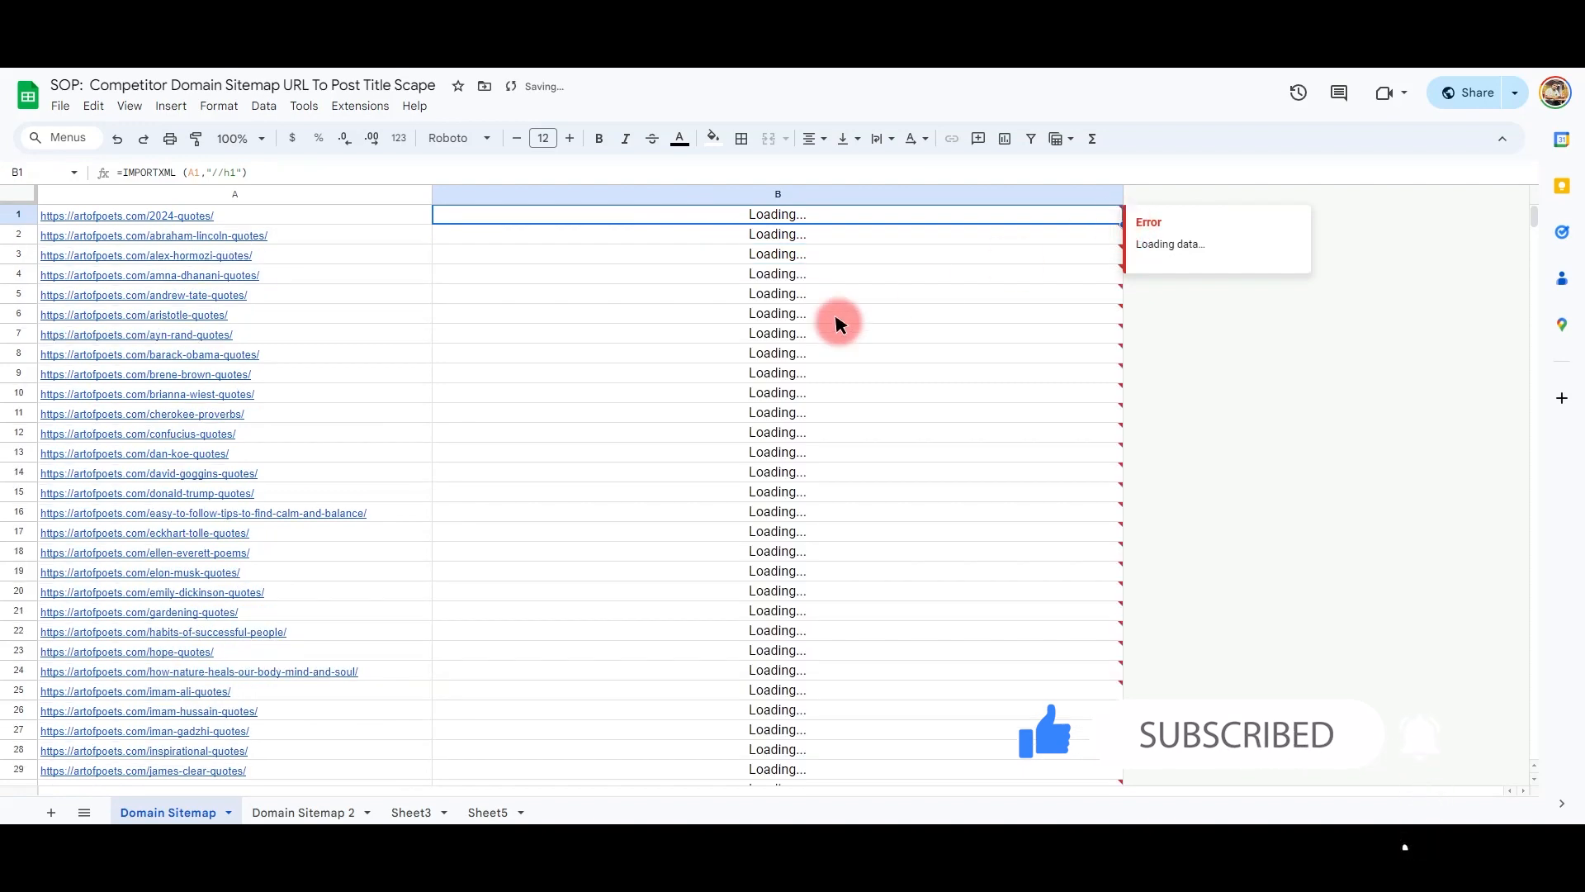
drag(778, 241, 772, 300)
click(774, 294)
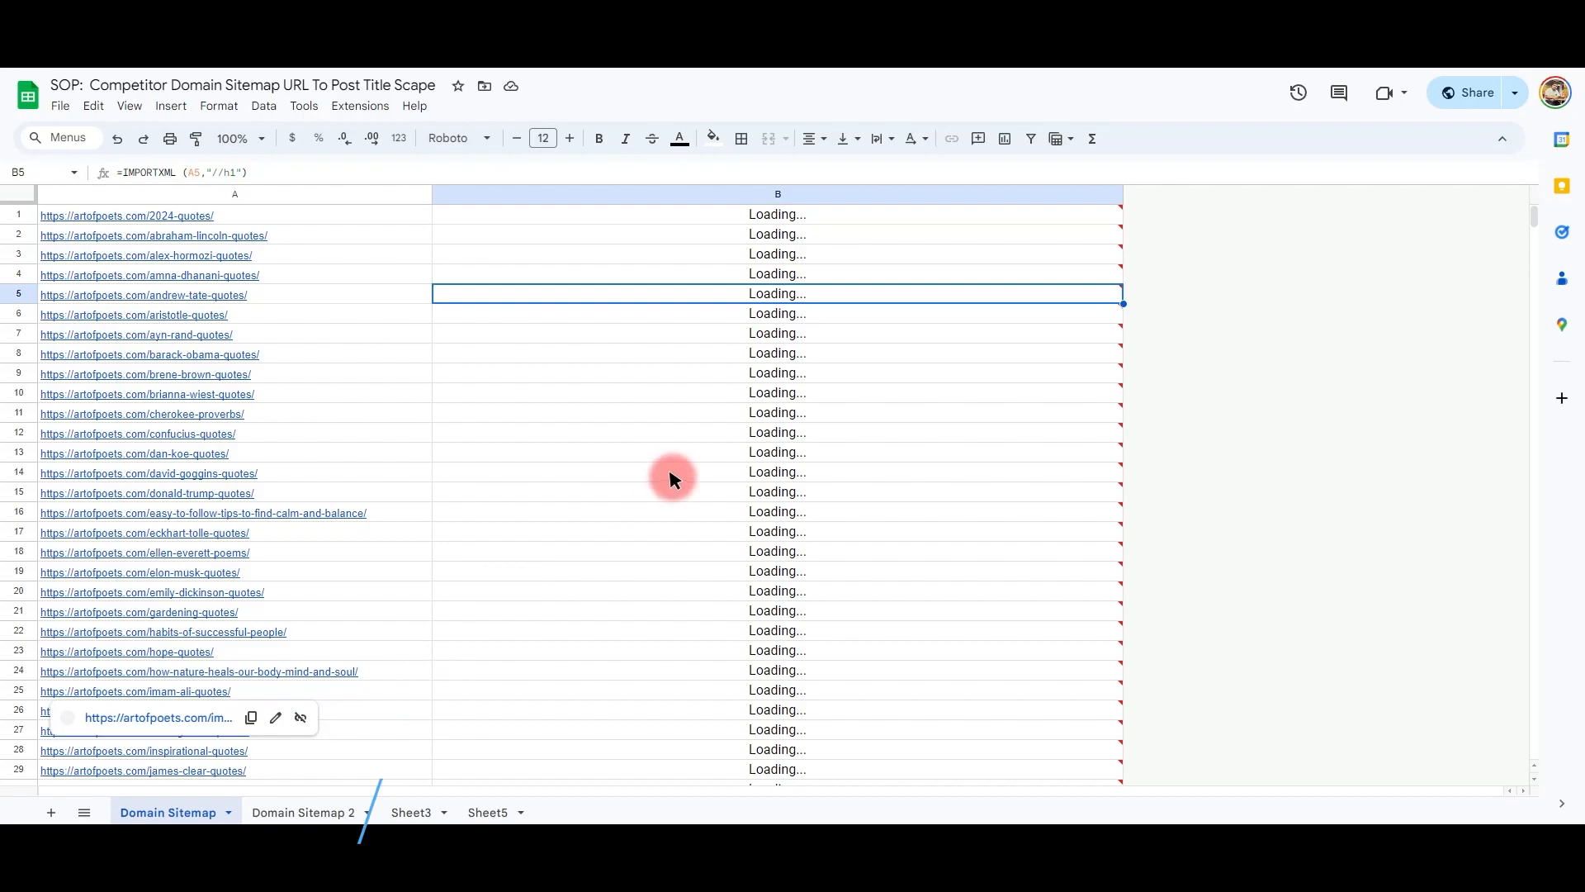
Enter =IMPORTXML (A1,"//h1") in B1 of the Domain Sitemap 2 sheet and fill it down column B alongside the URLs
scroll(659, 479, down, 10)
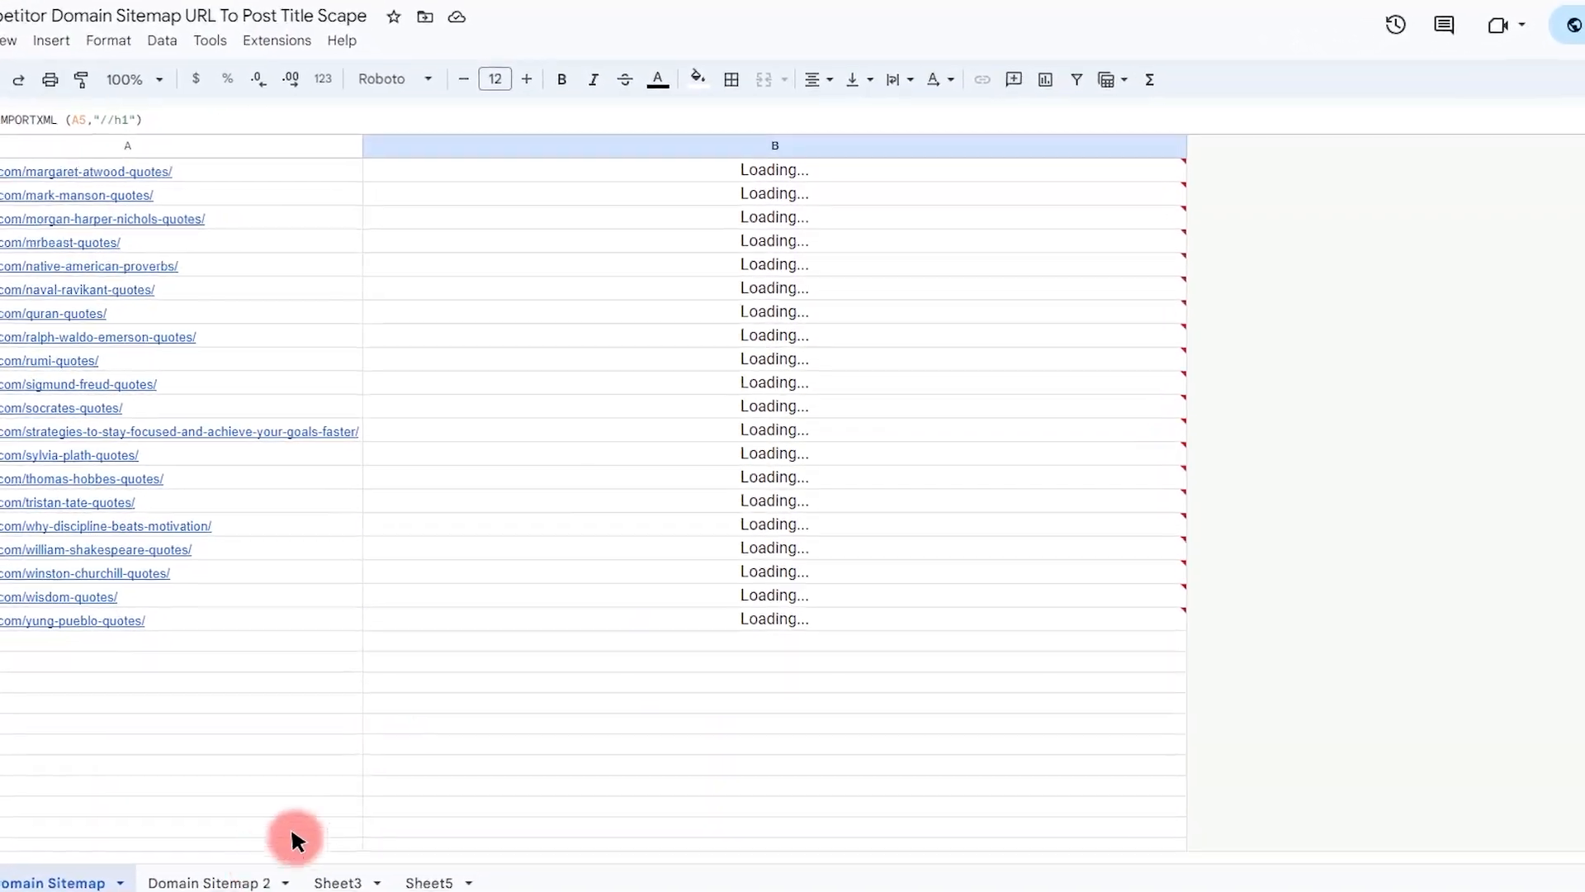
click(242, 869)
click(462, 173)
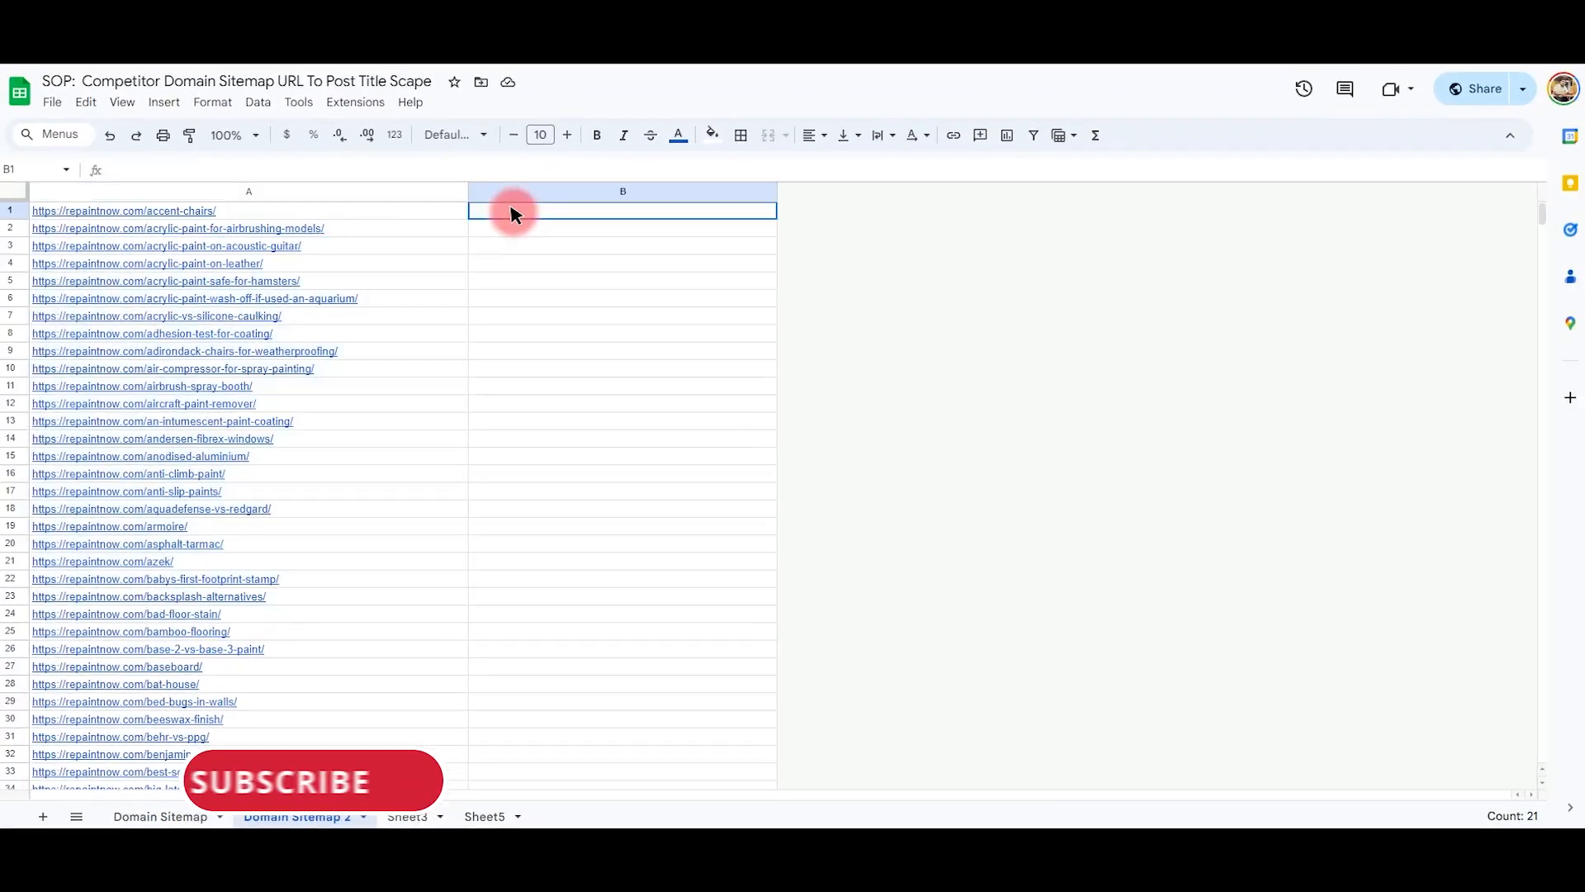
text(=IMPORTXML(A1,"//h1"))
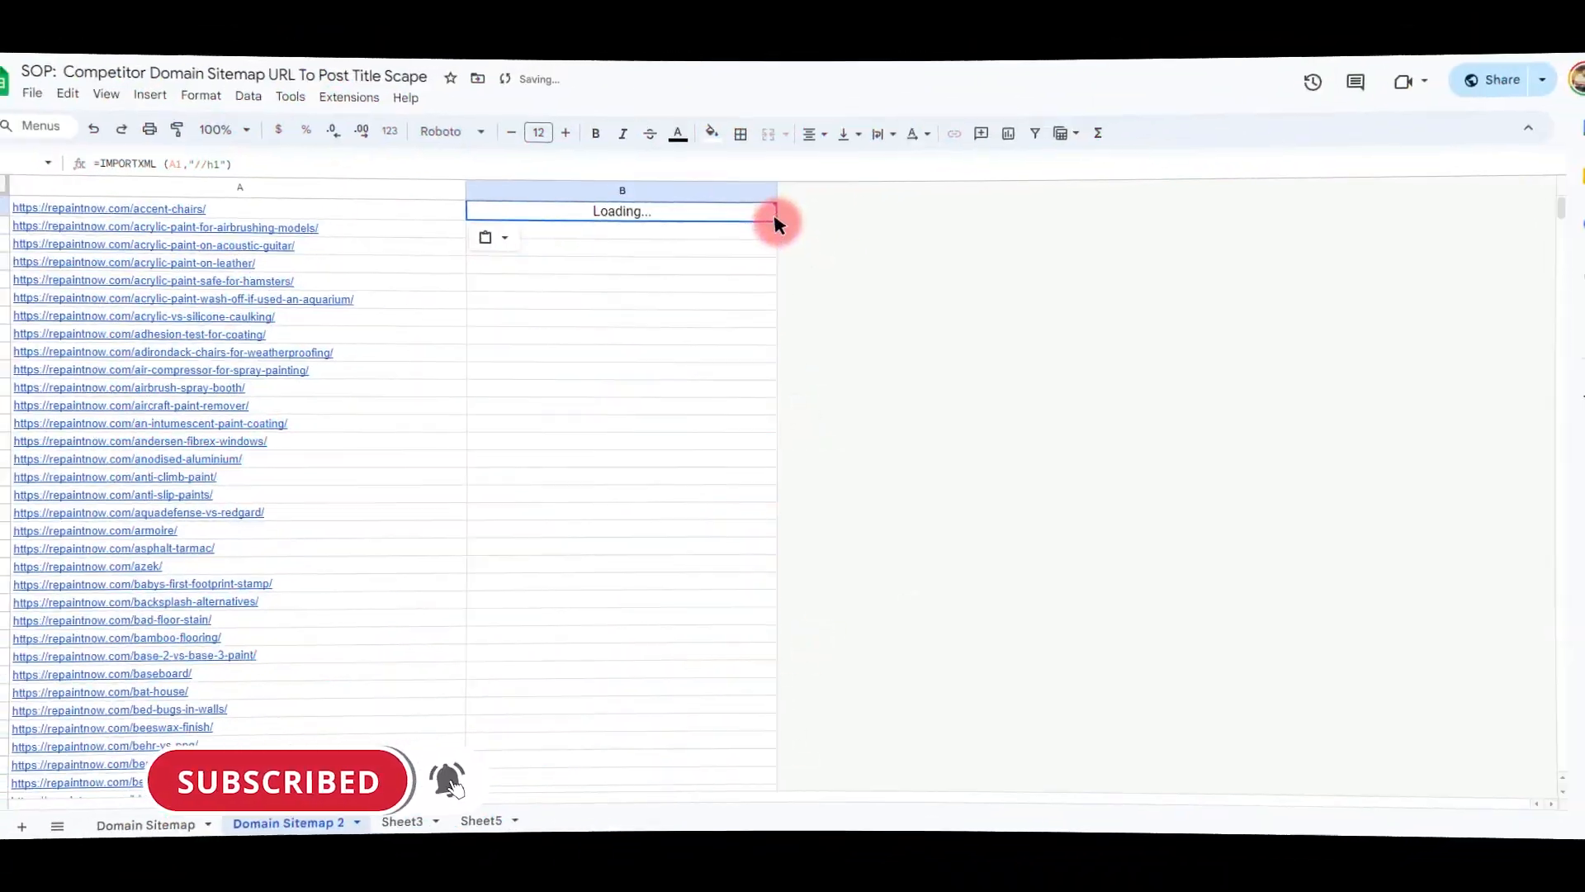
double_click(777, 224)
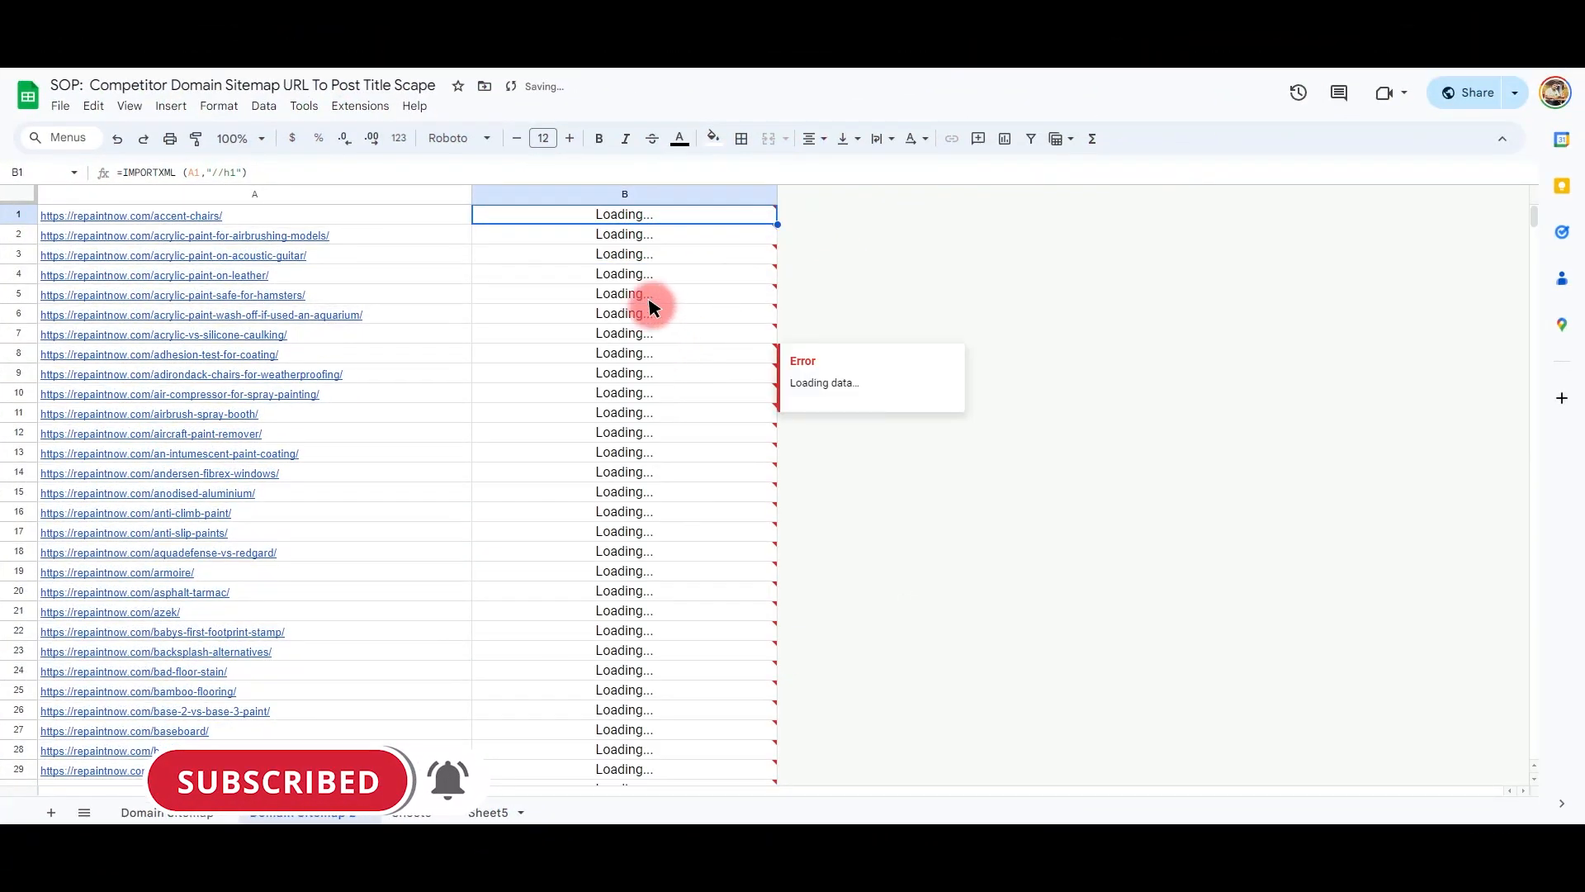
Check that the IMPORTXML formula fills column B down to the last URL in Domain Sitemap 2
scroll(660, 295, down, 20)
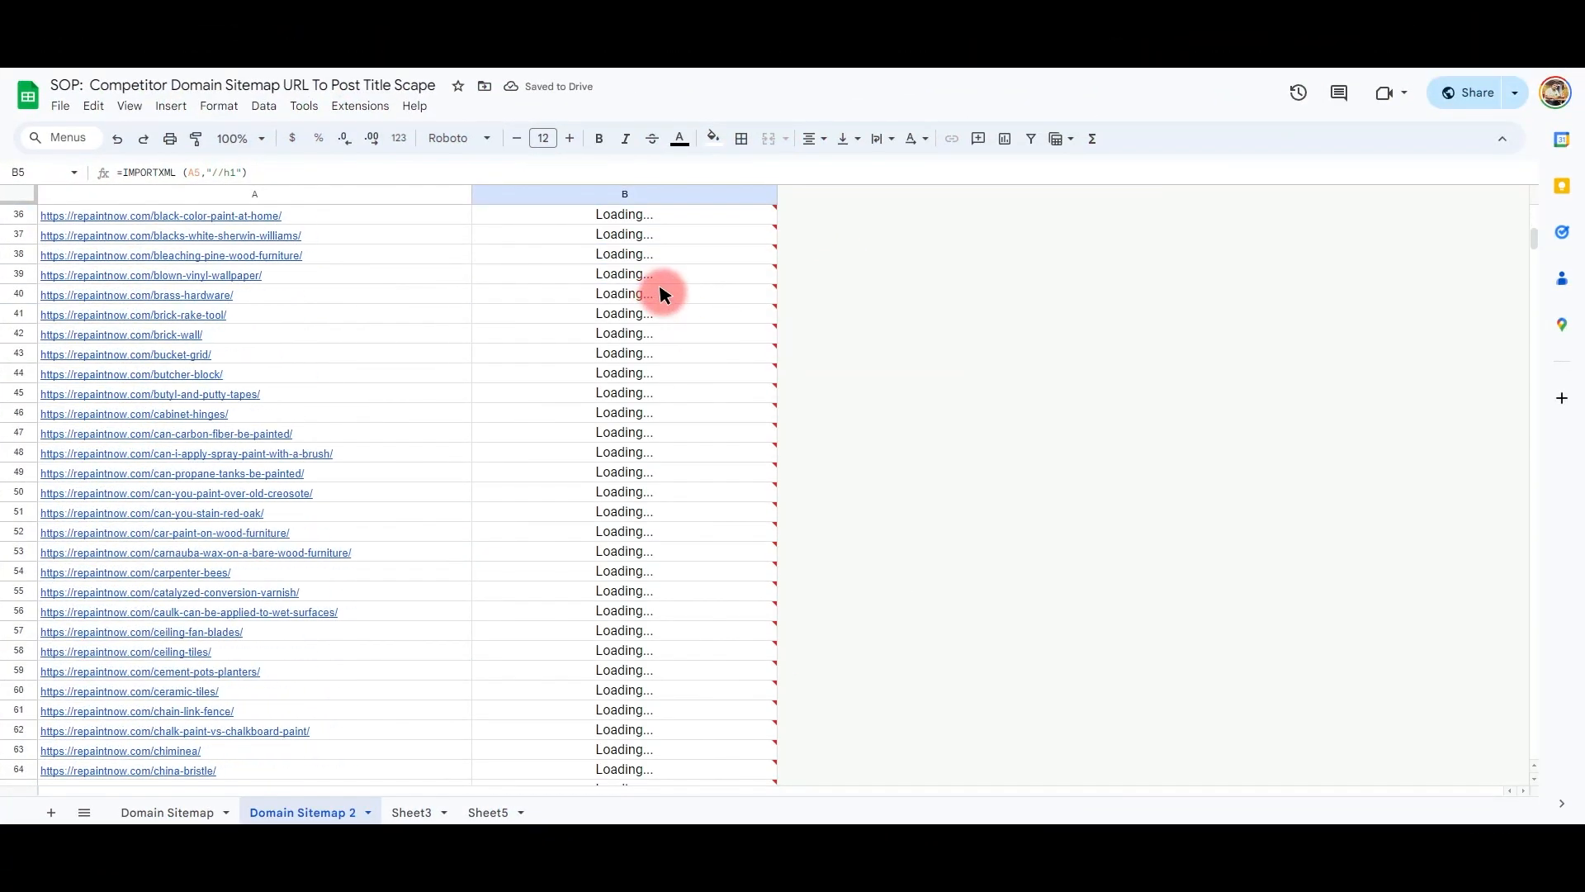
scroll(661, 295, down, 20)
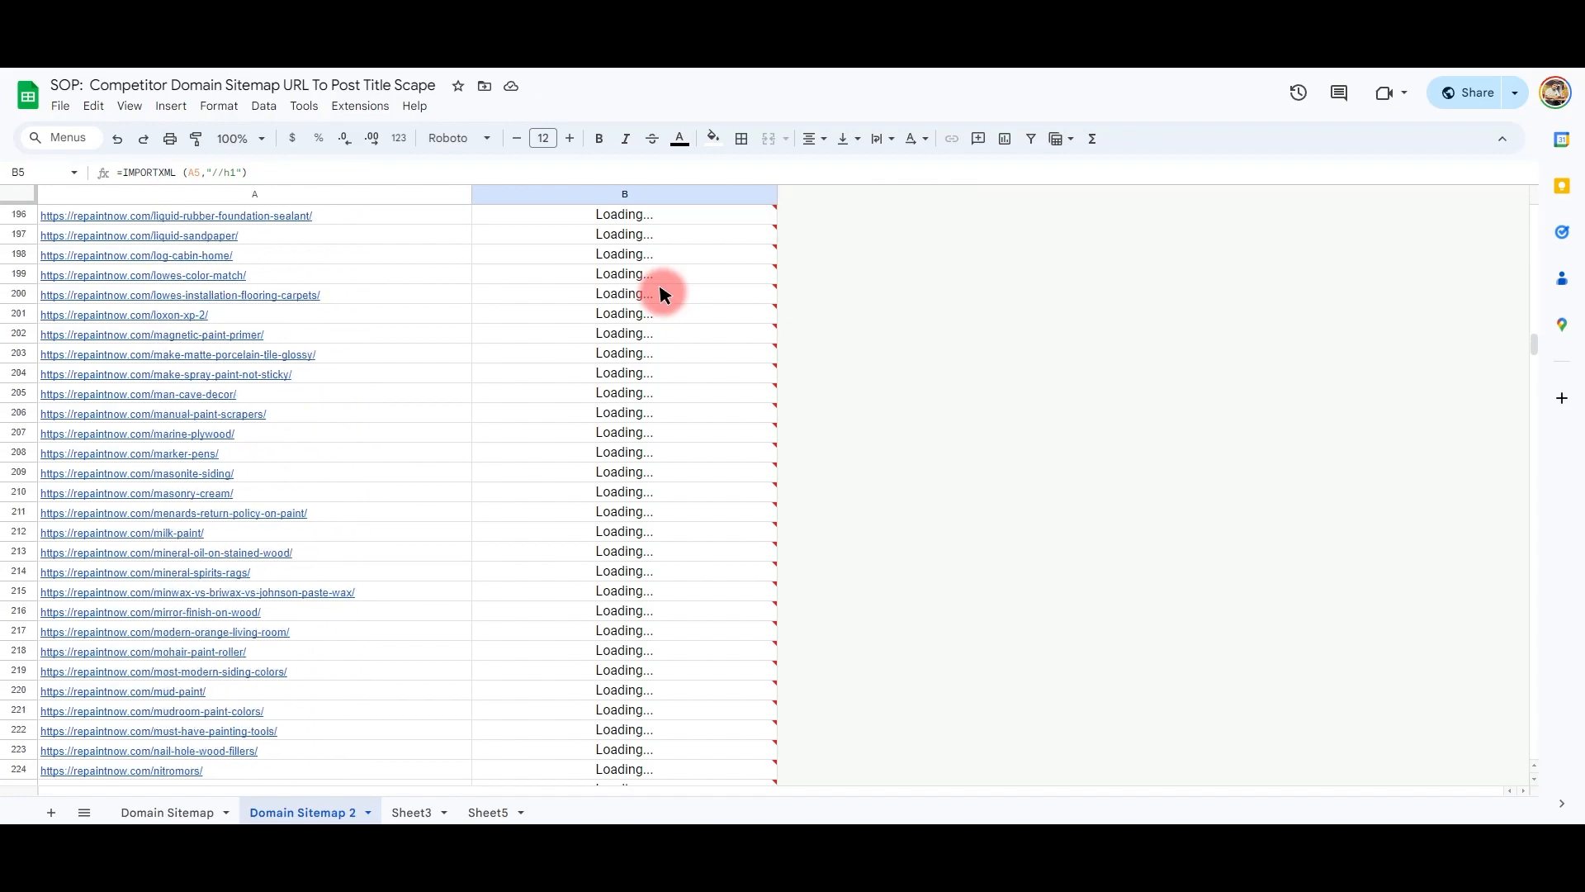
scroll(663, 299, down, 20)
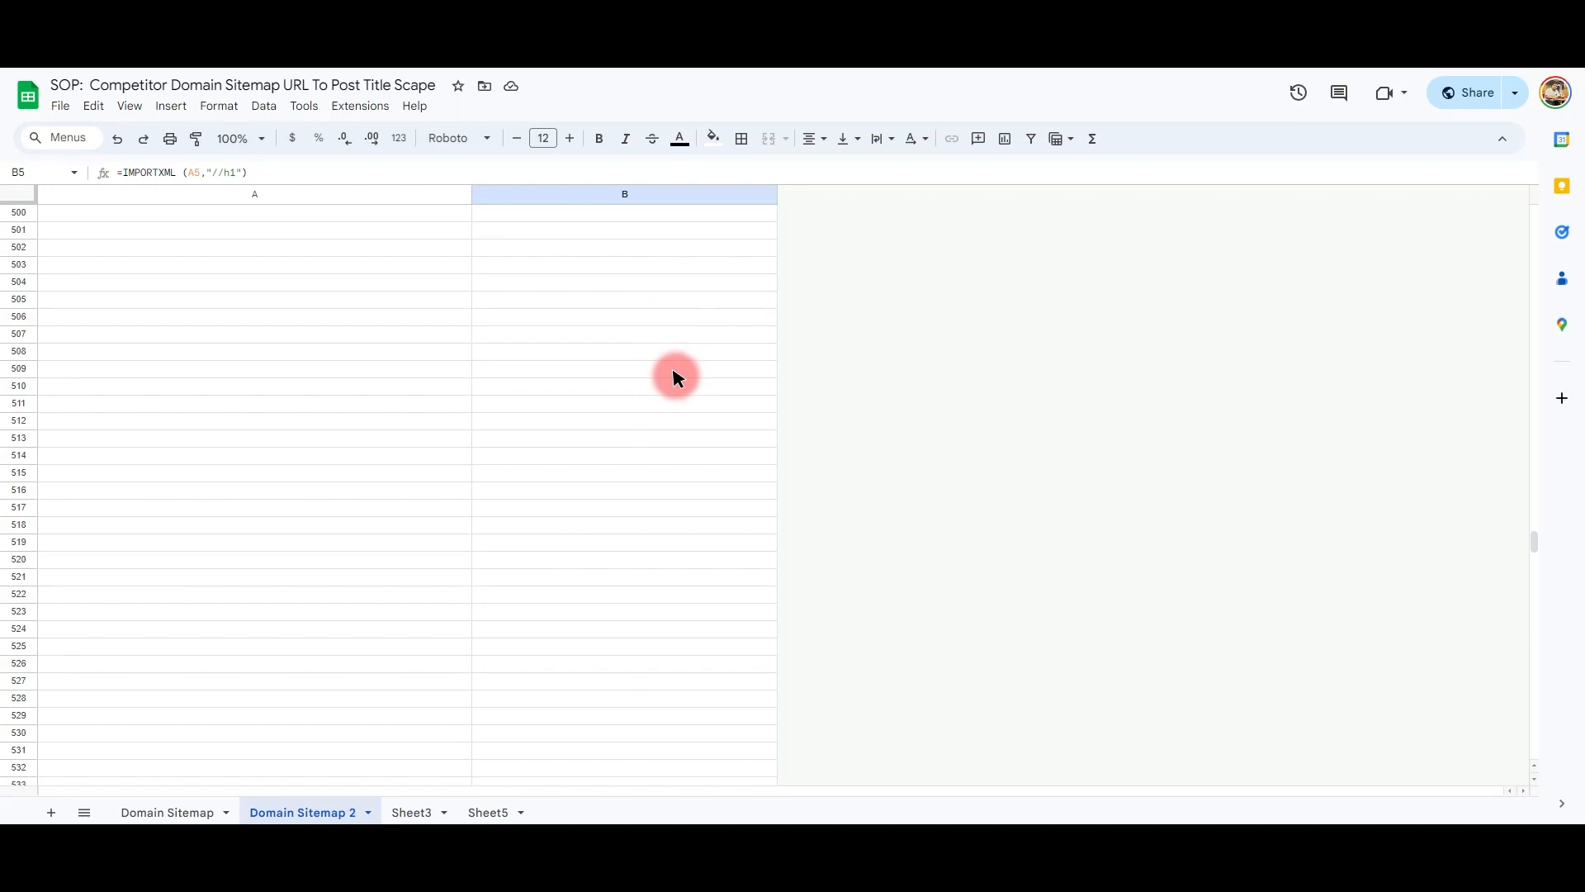
scroll(646, 388, up, 20)
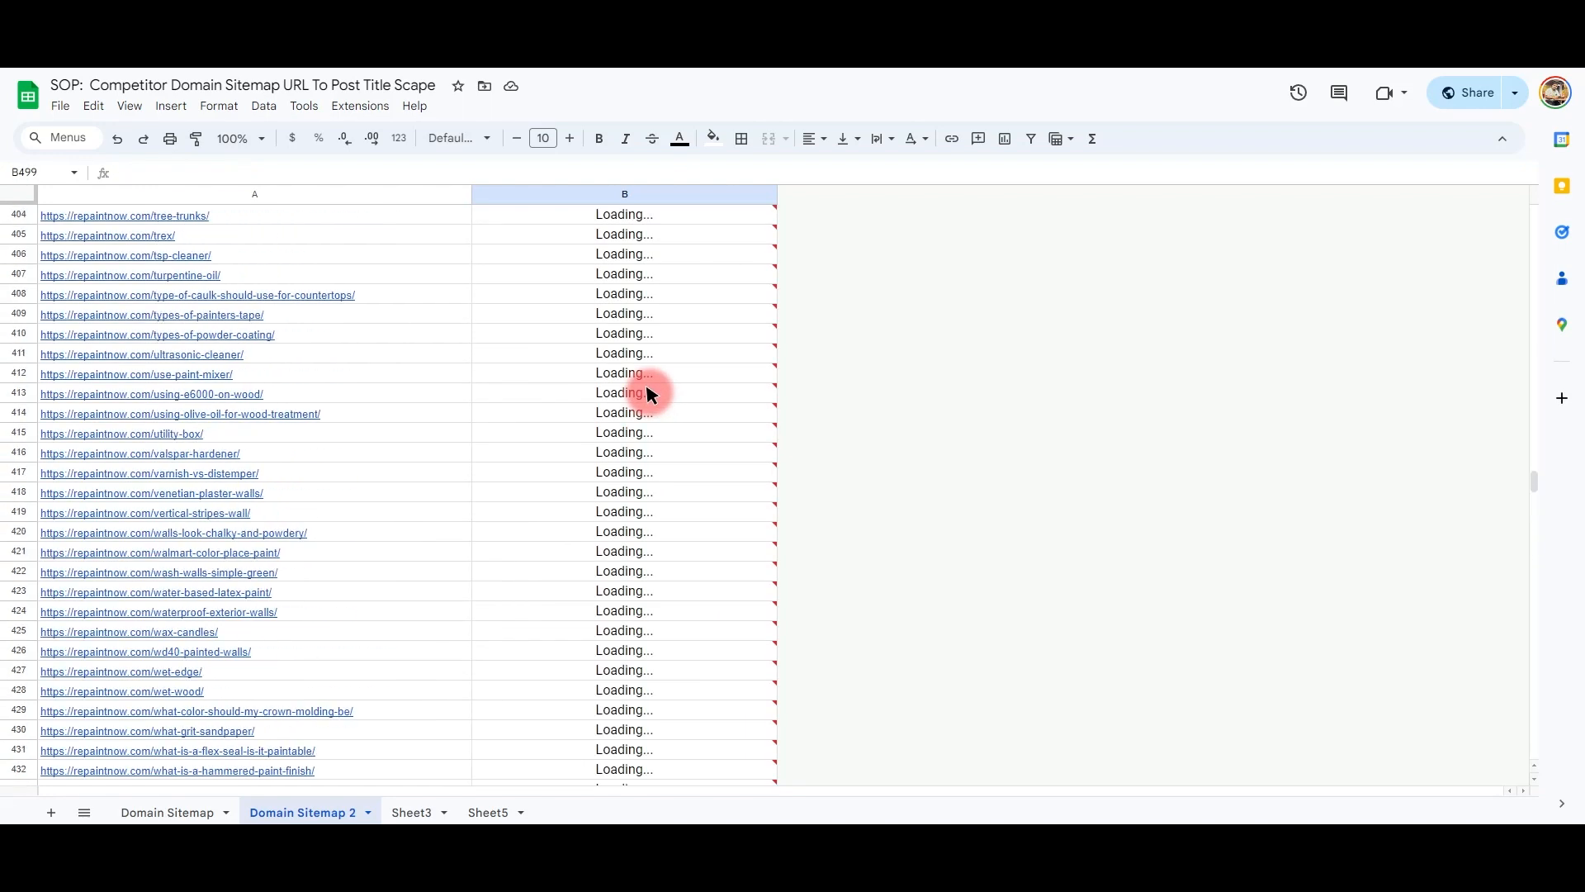
scroll(648, 393, up, 20)
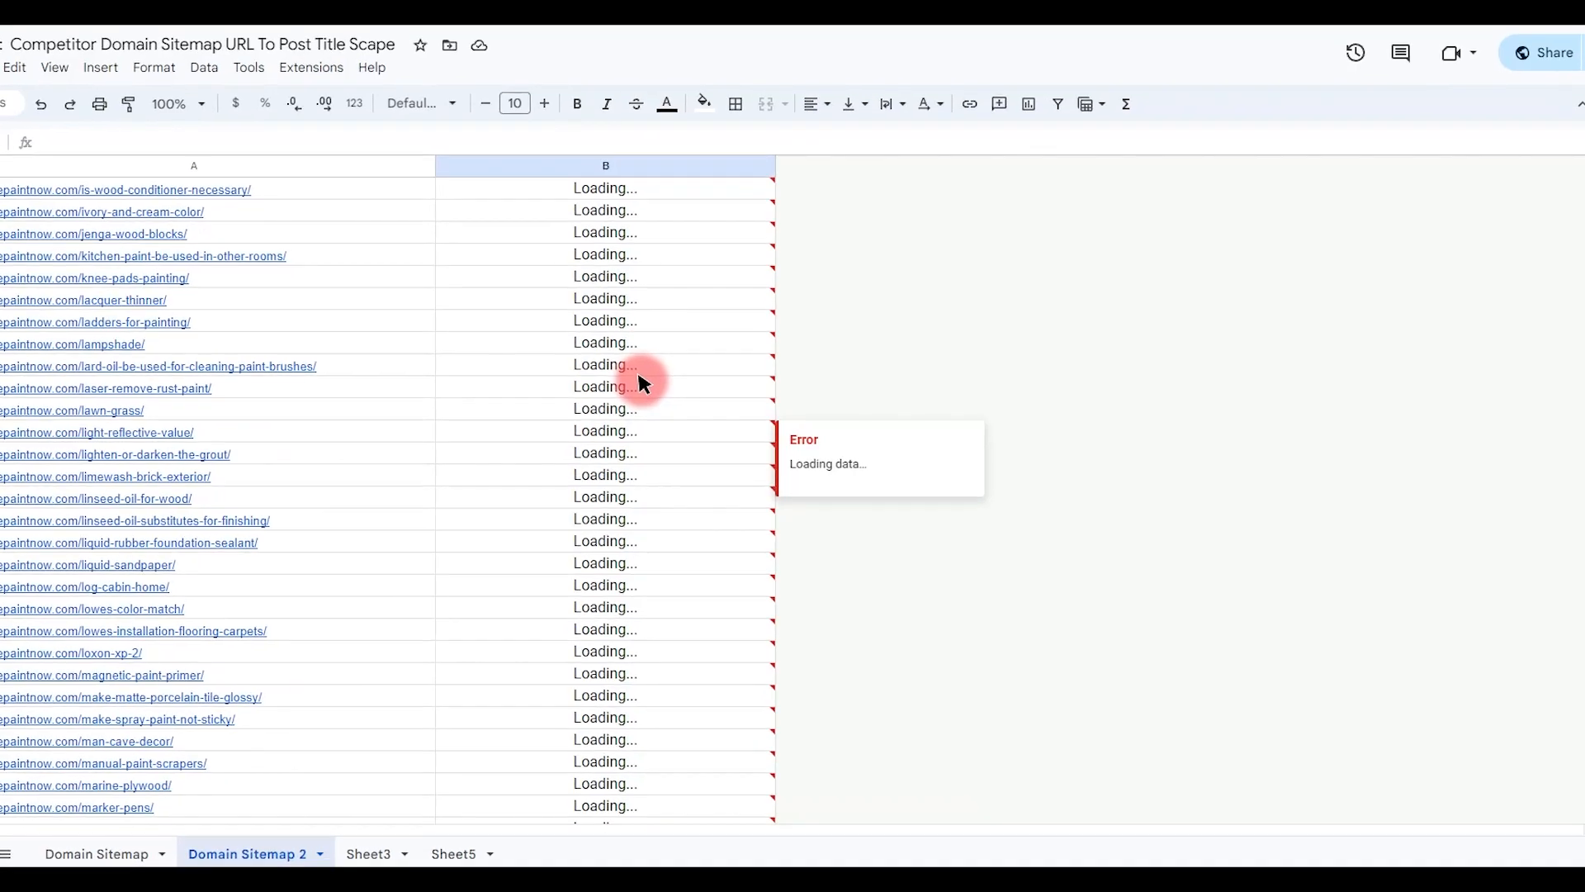
scroll(642, 382, up, 20)
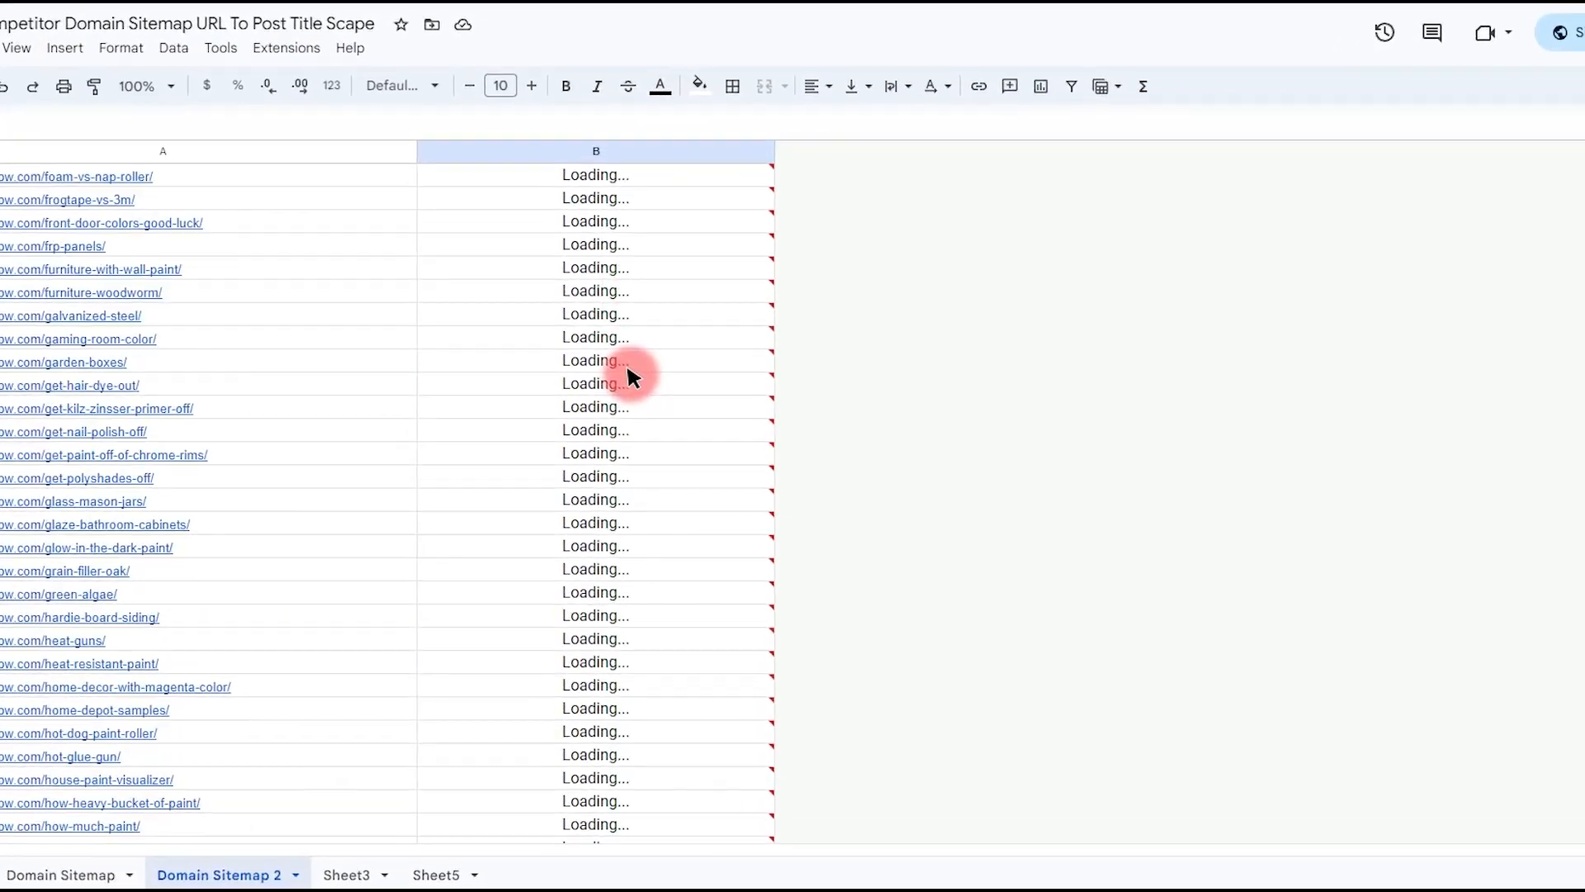
scroll(705, 460, up, 20)
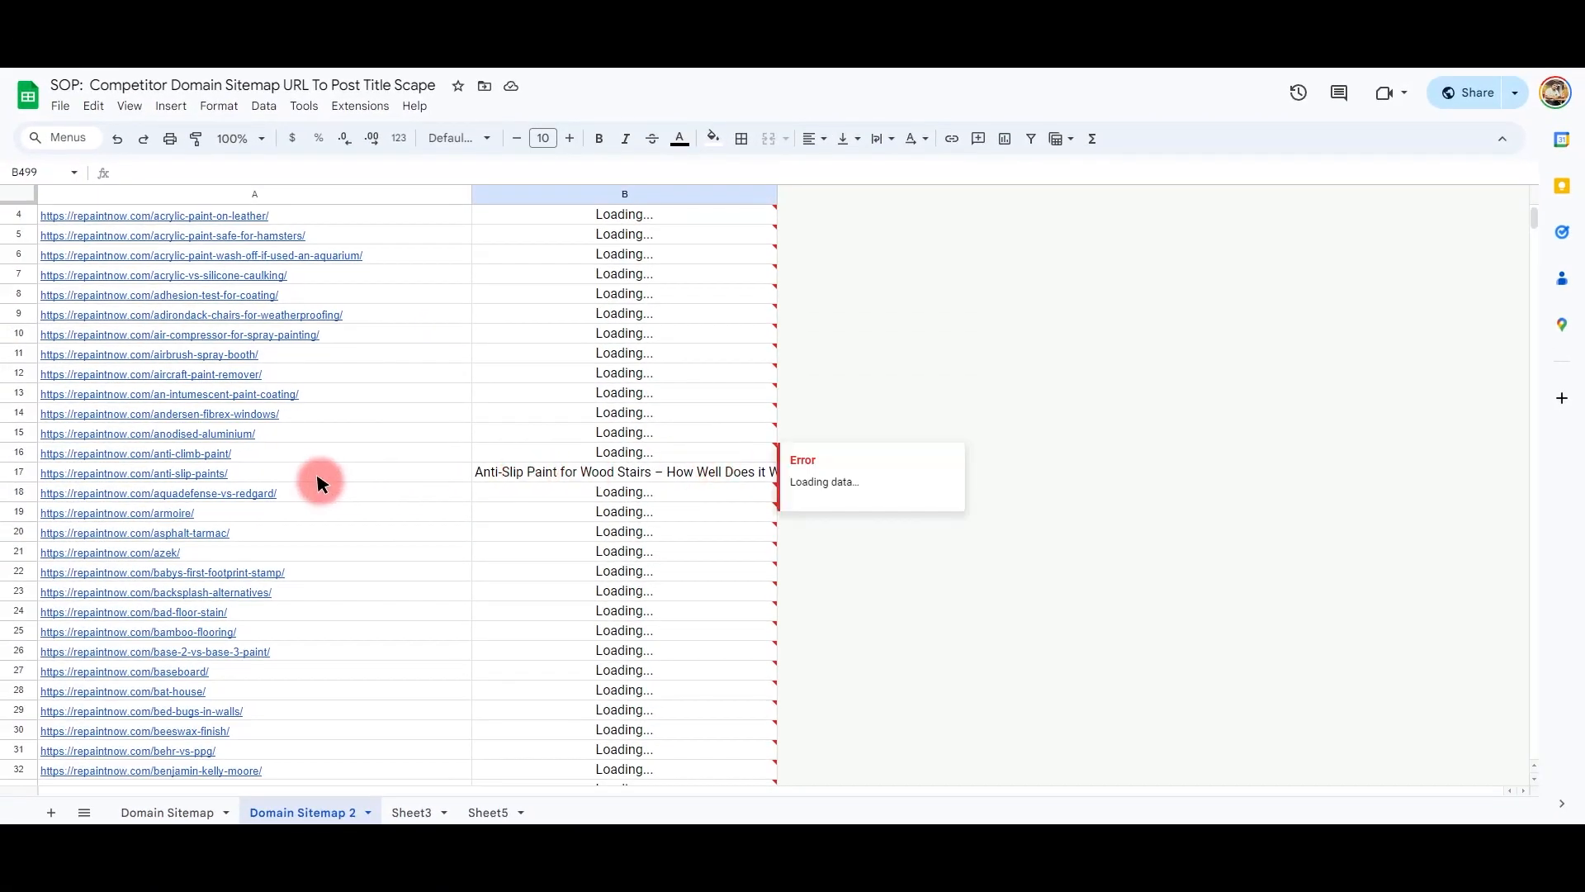
Auto-fit column B of Domain Sitemap 2 to the width of the scraped title in B17
click(320, 483)
click(548, 472)
double_click(776, 195)
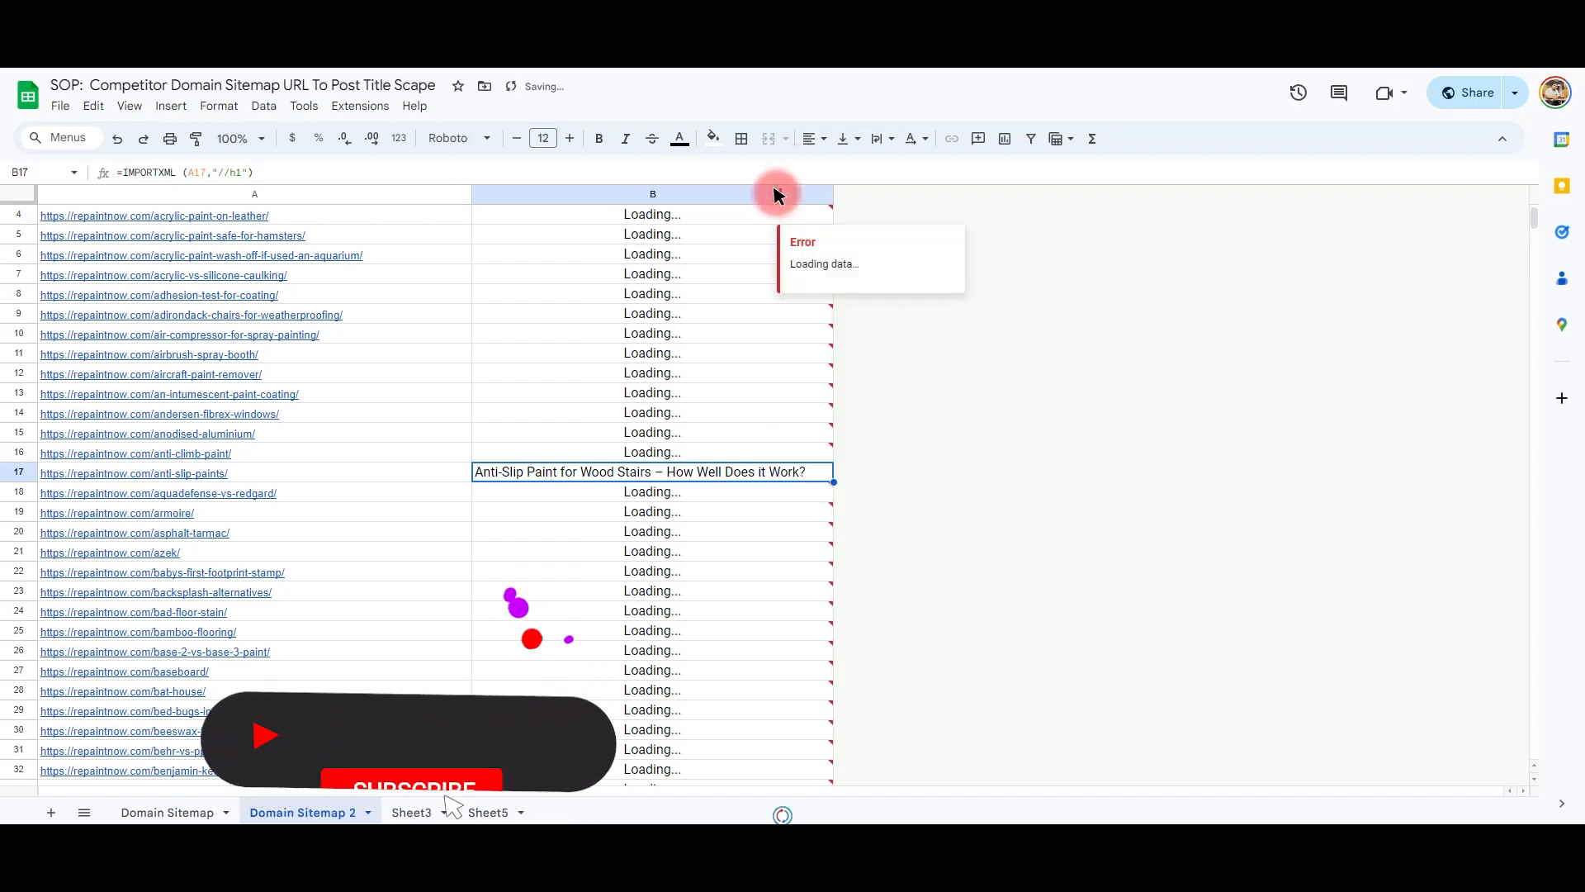
Open the anti-slip-paints page from A17 and compare its heading with the scraped title in B17
click(272, 470)
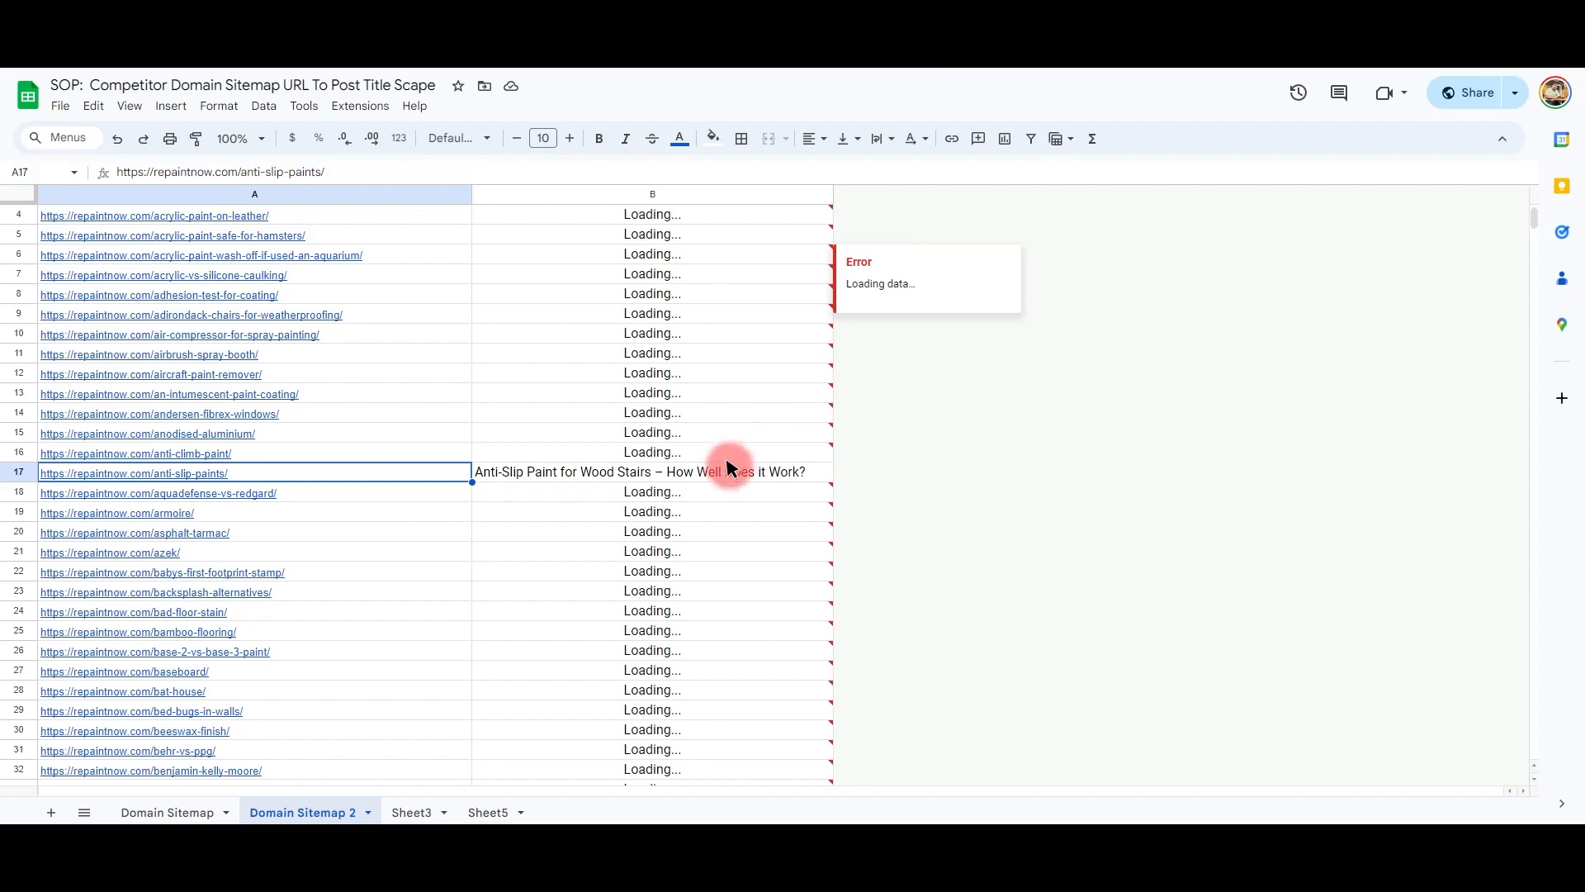
click(698, 475)
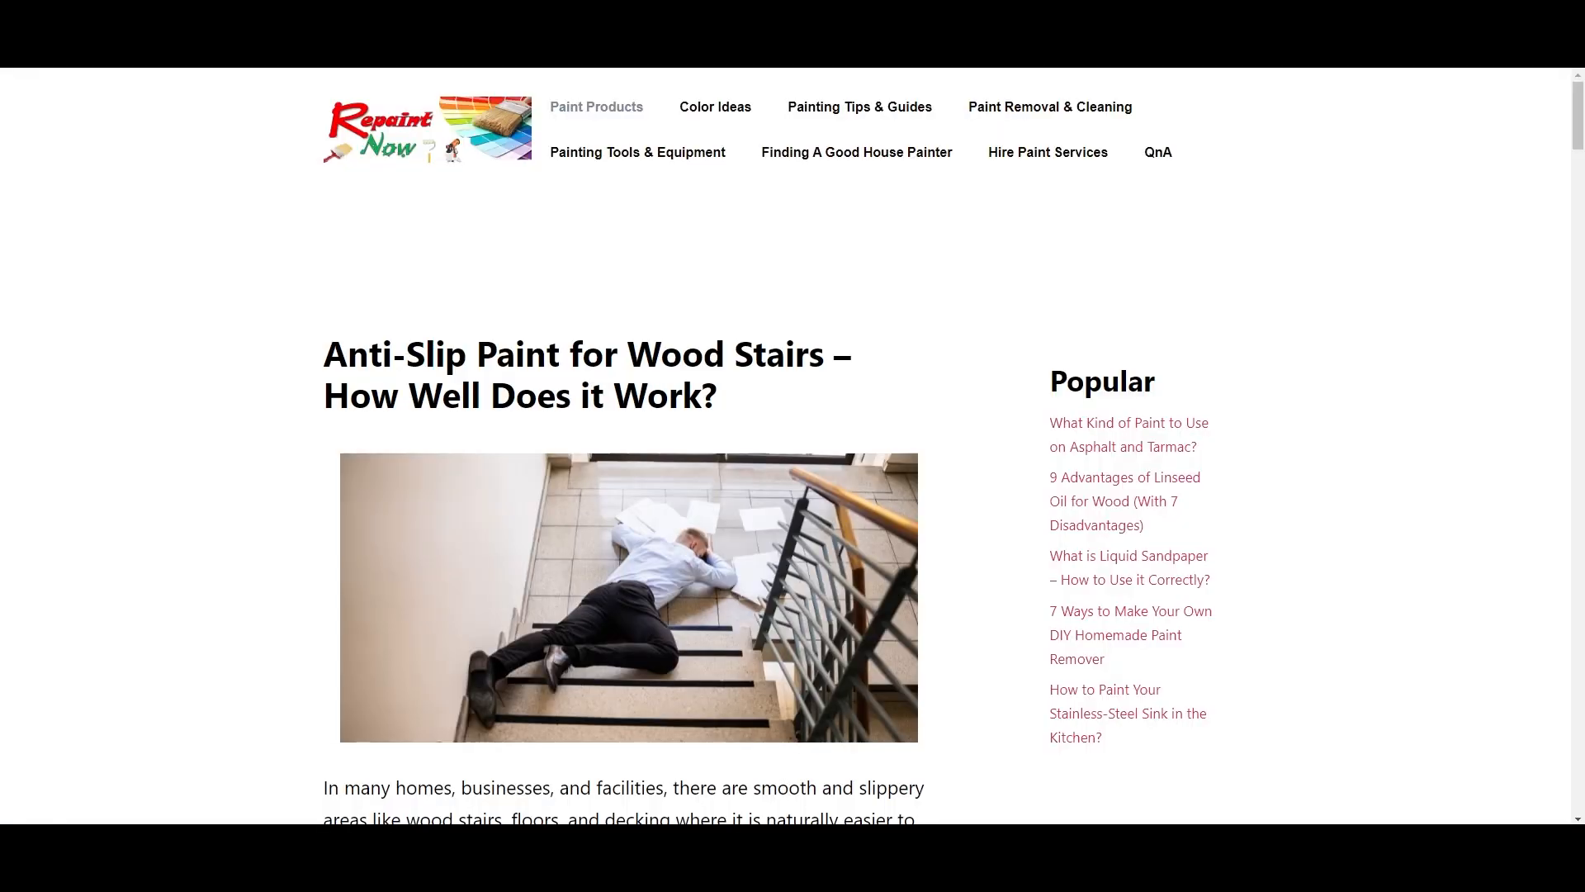
drag(325, 345, 706, 397)
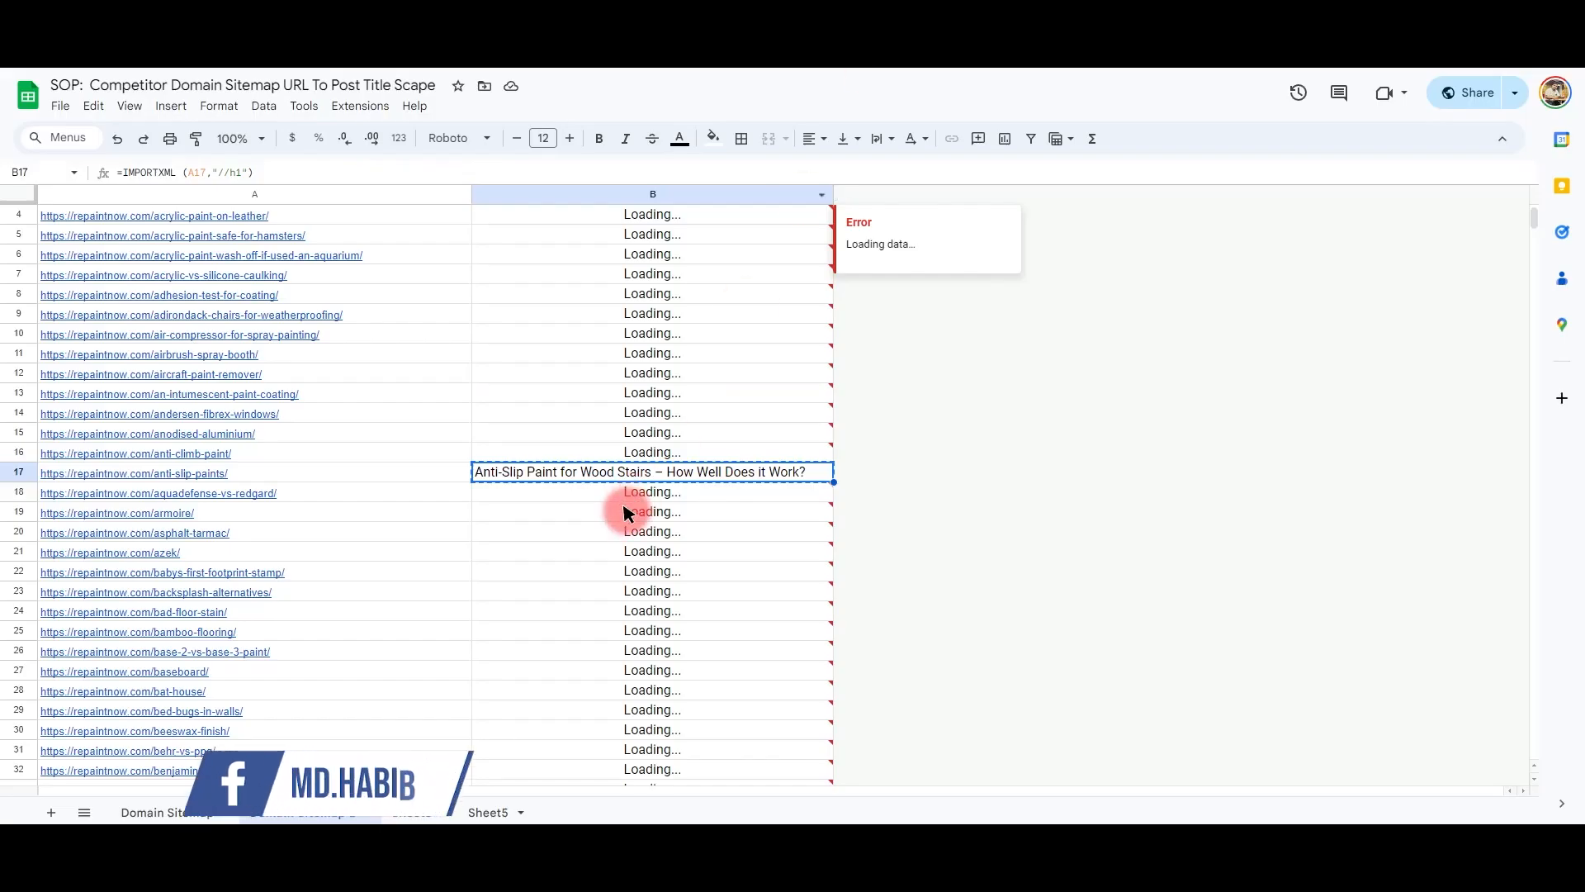
Look through column B of Domain Sitemap 2 for scraped post titles and inspect the formula in B239
scroll(624, 507, up, 1)
scroll(627, 506, down, 1)
scroll(627, 506, down, 20)
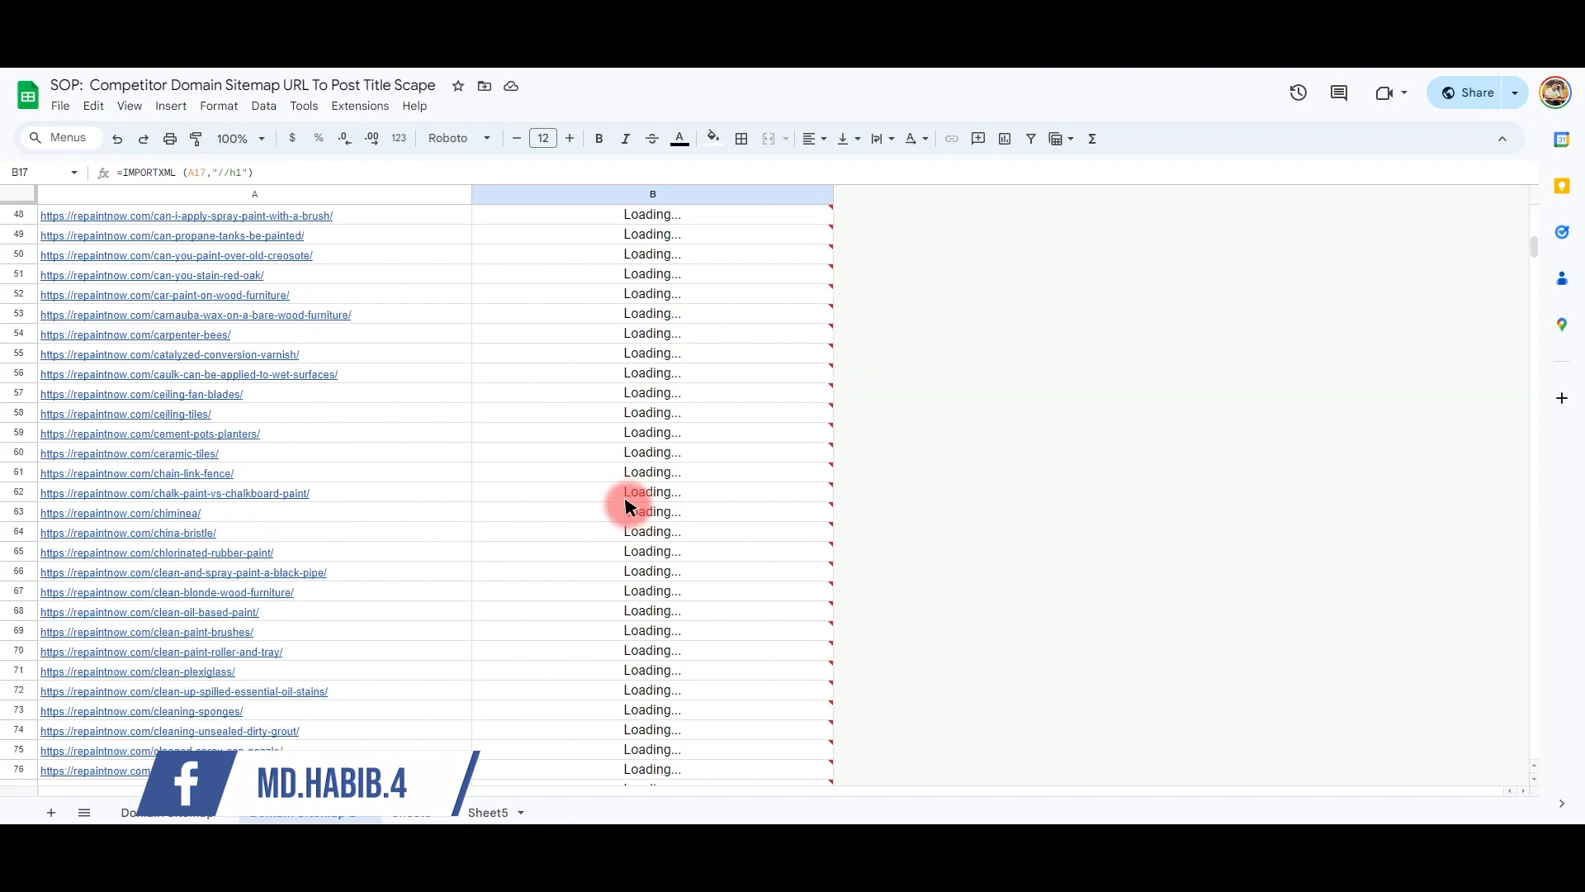
scroll(628, 506, down, 20)
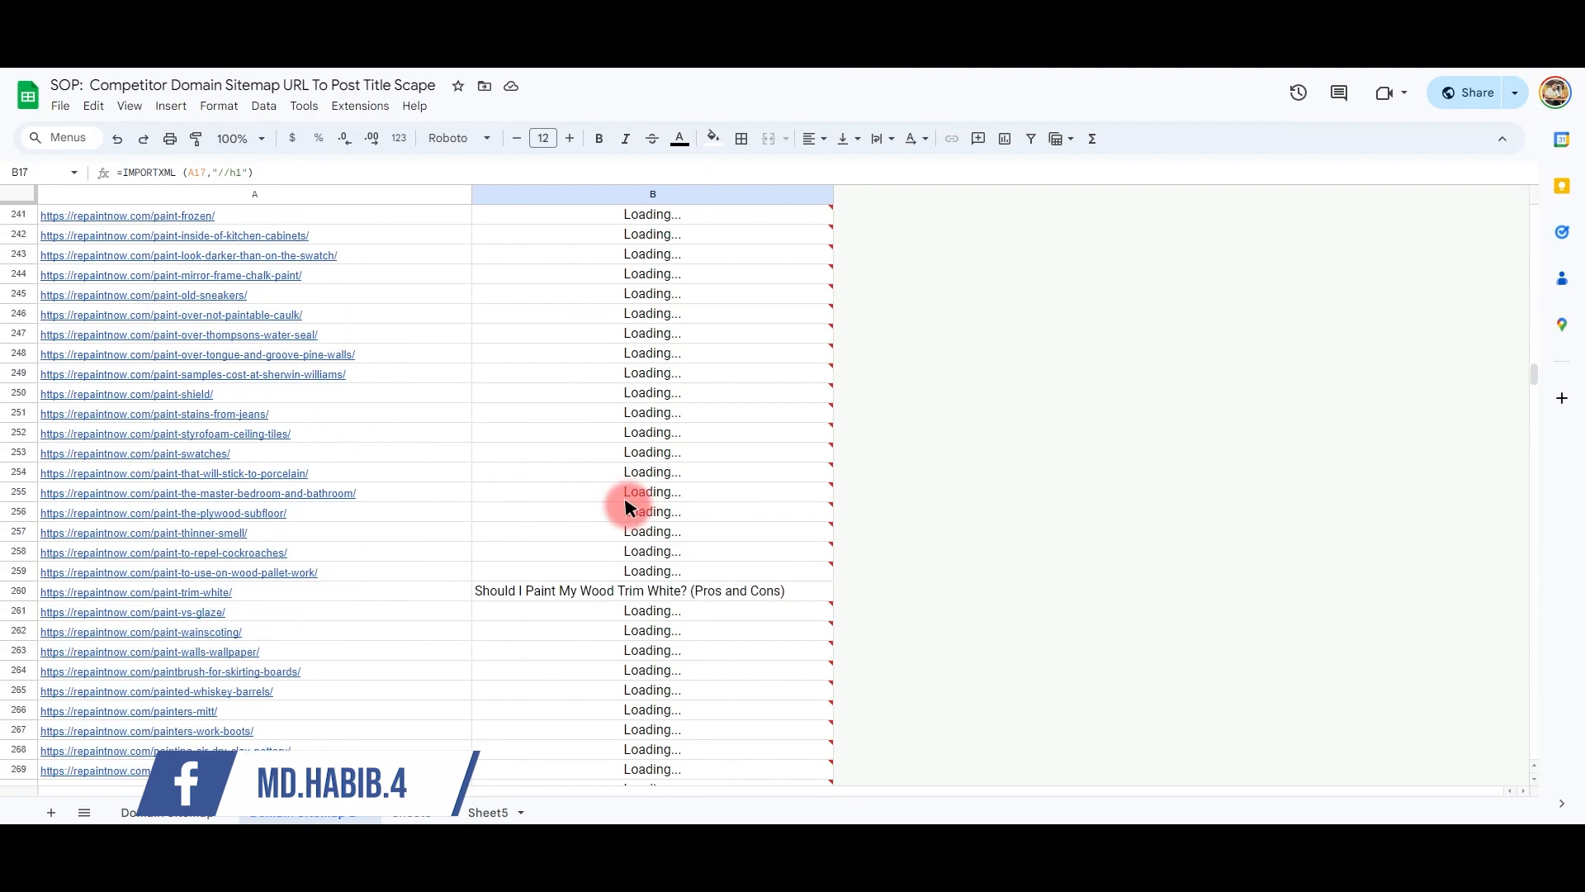
scroll(627, 506, down, 20)
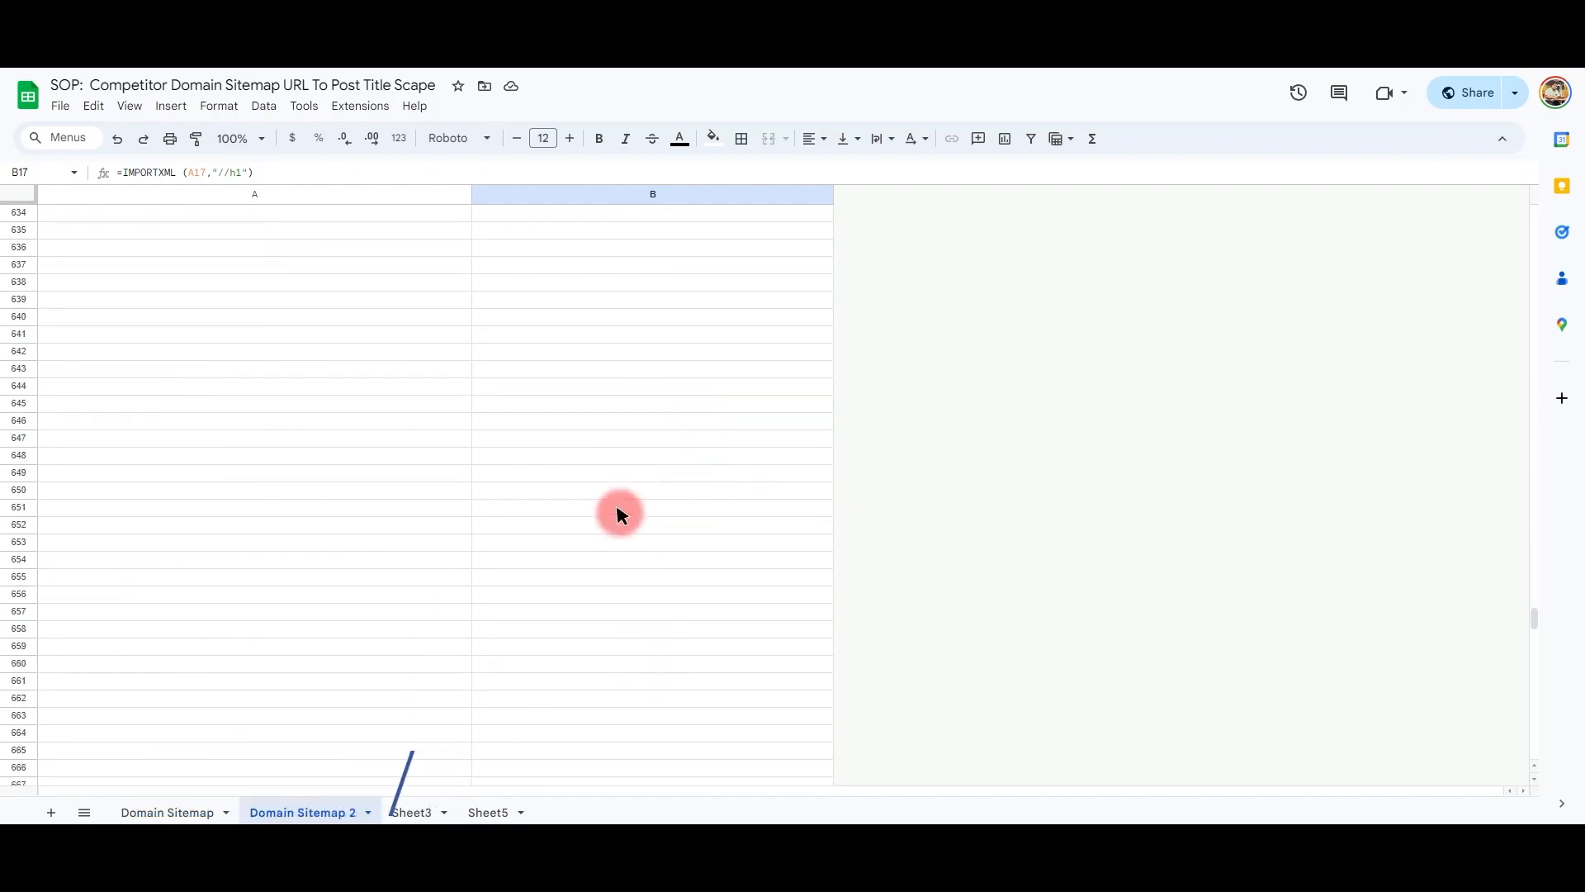
scroll(578, 448, up, 20)
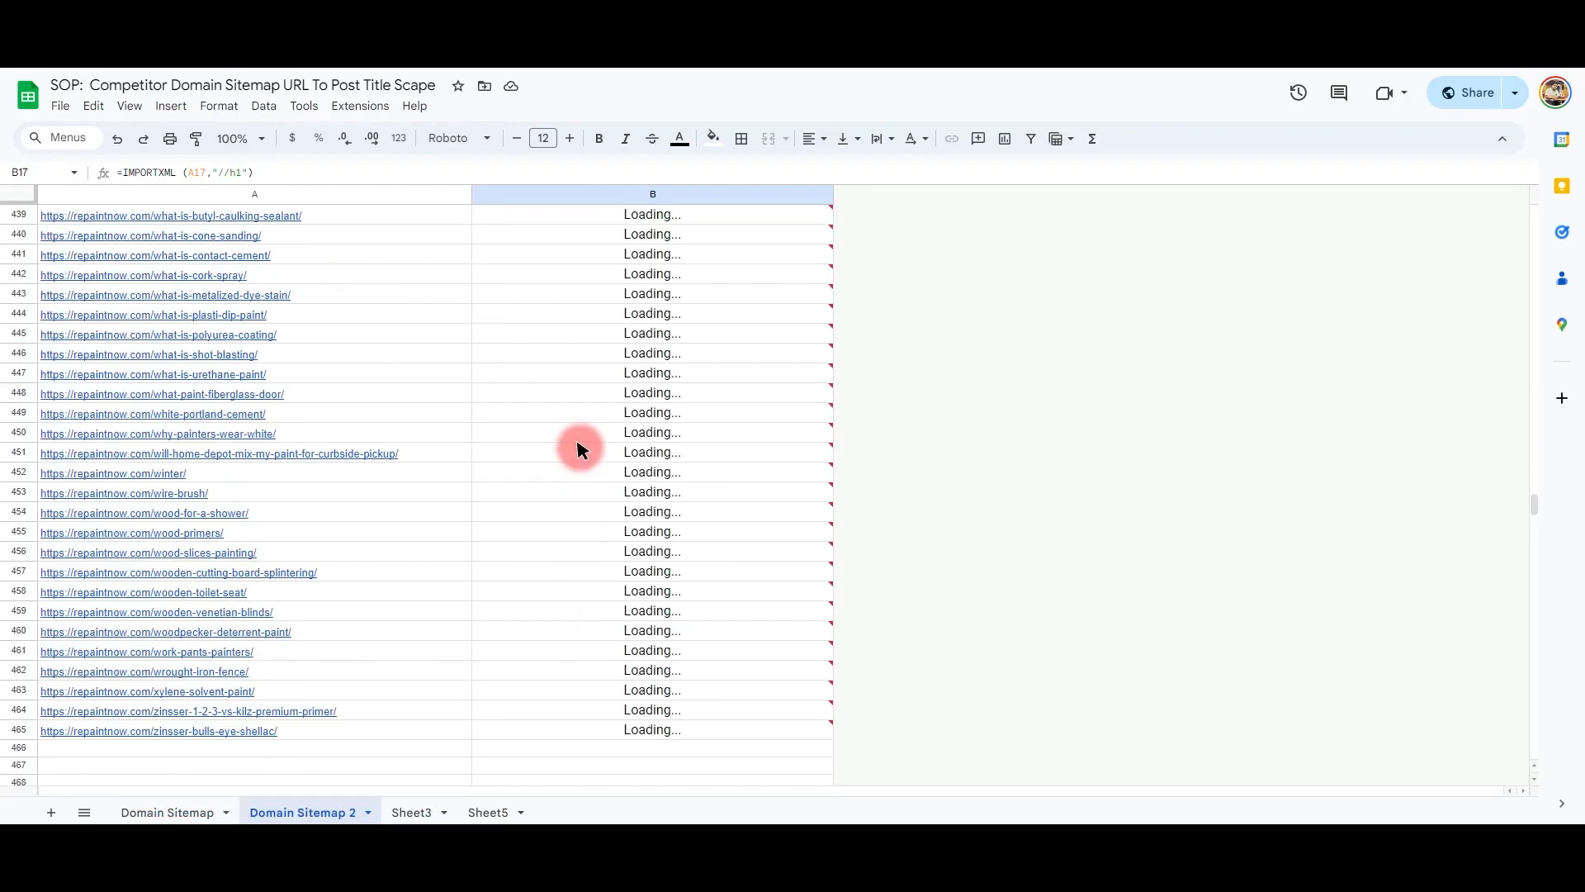
scroll(578, 448, up, 15)
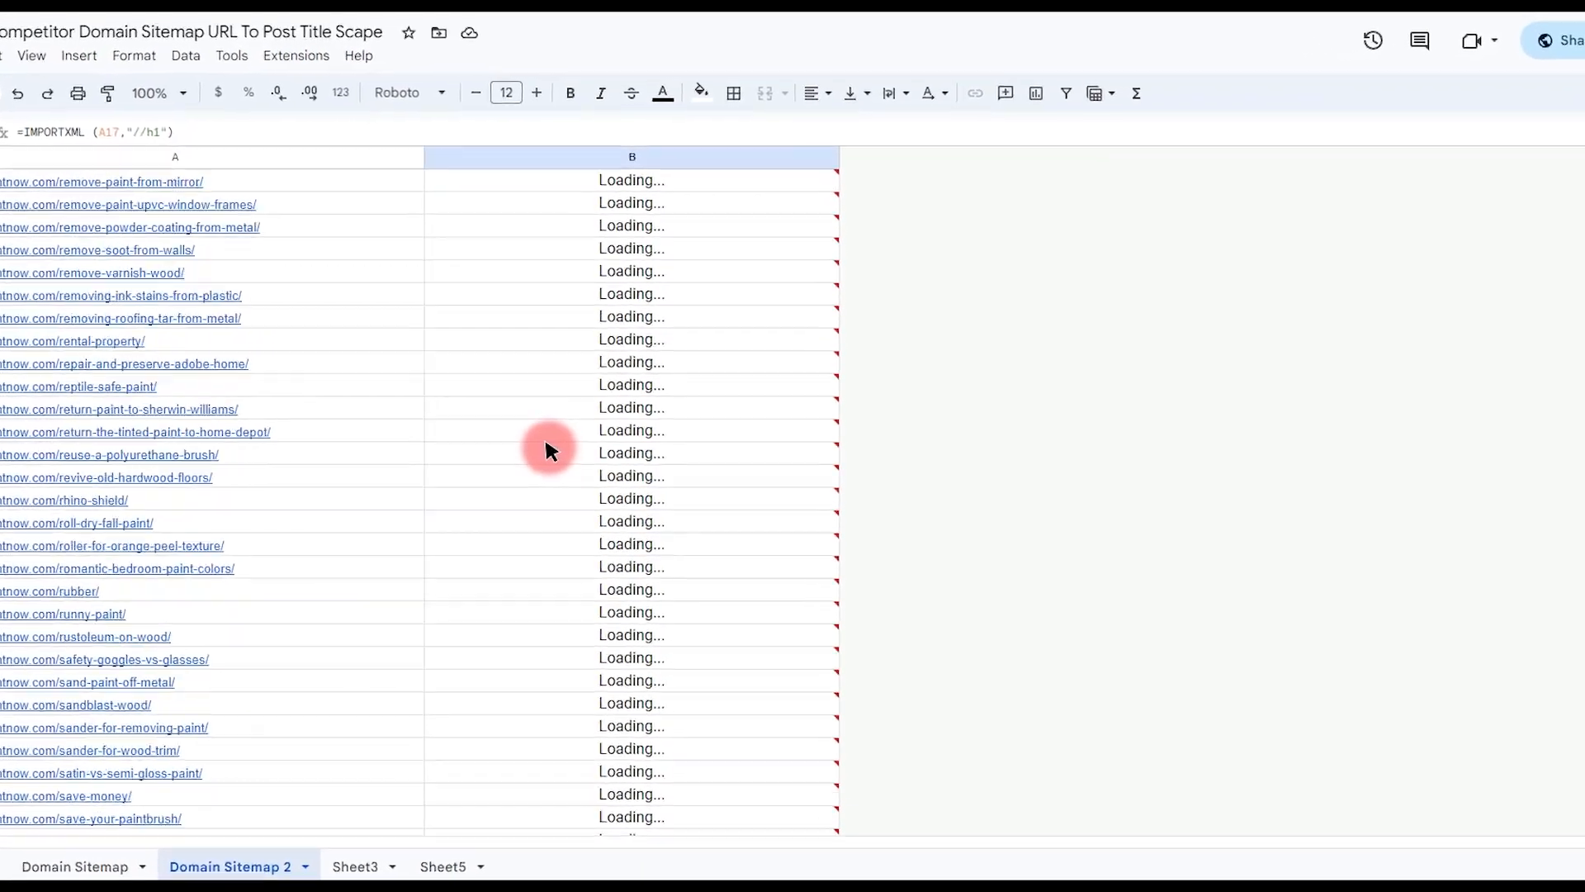
scroll(537, 442, up, 18)
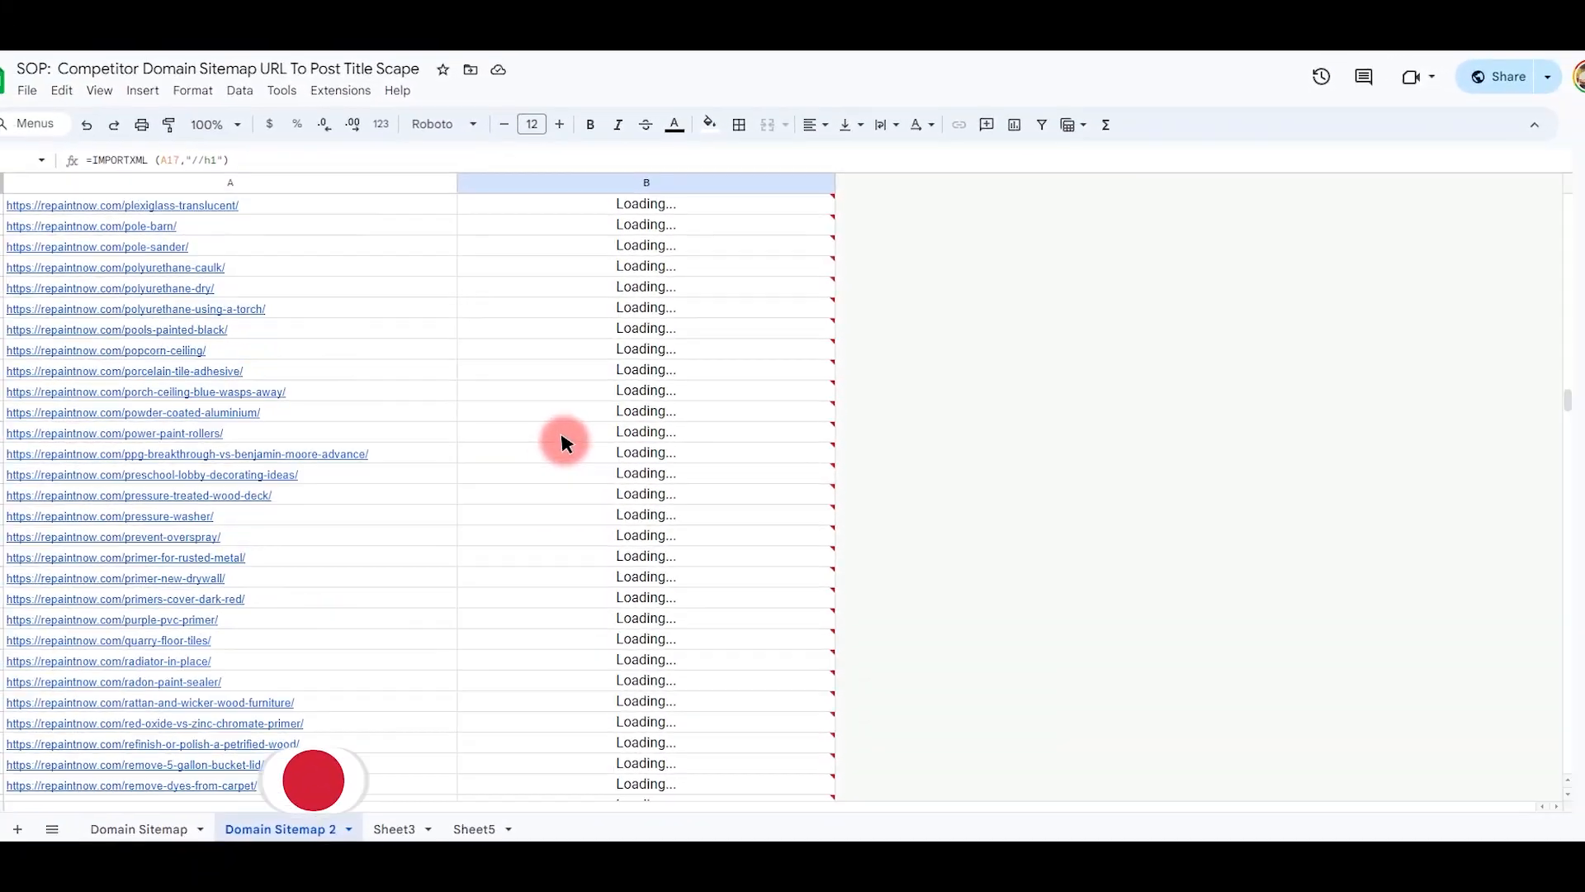
scroll(572, 443, up, 7)
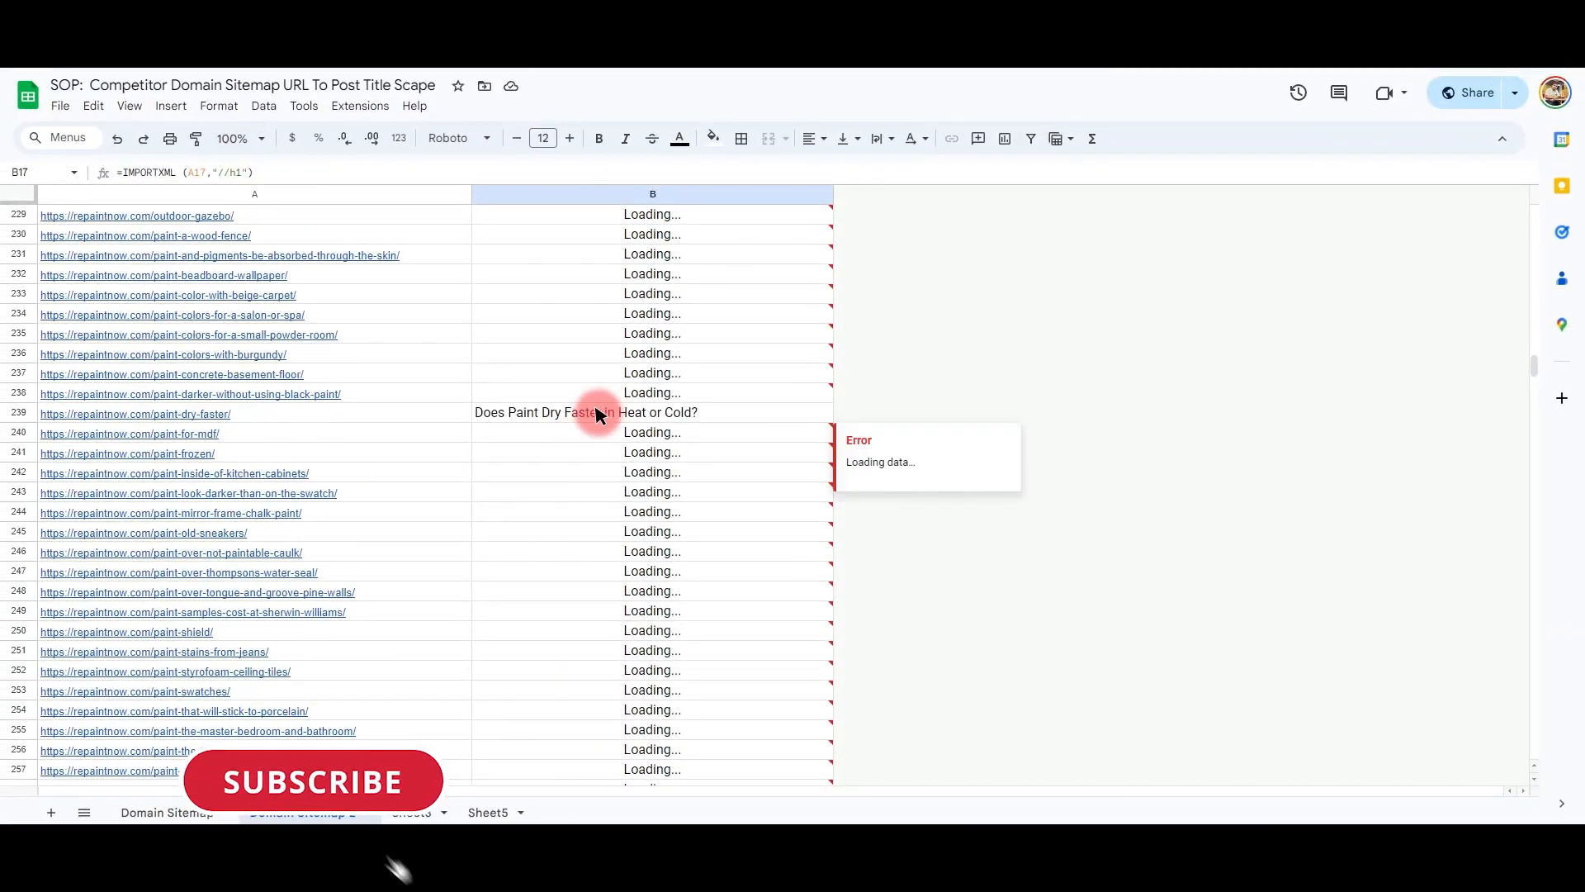
click(596, 415)
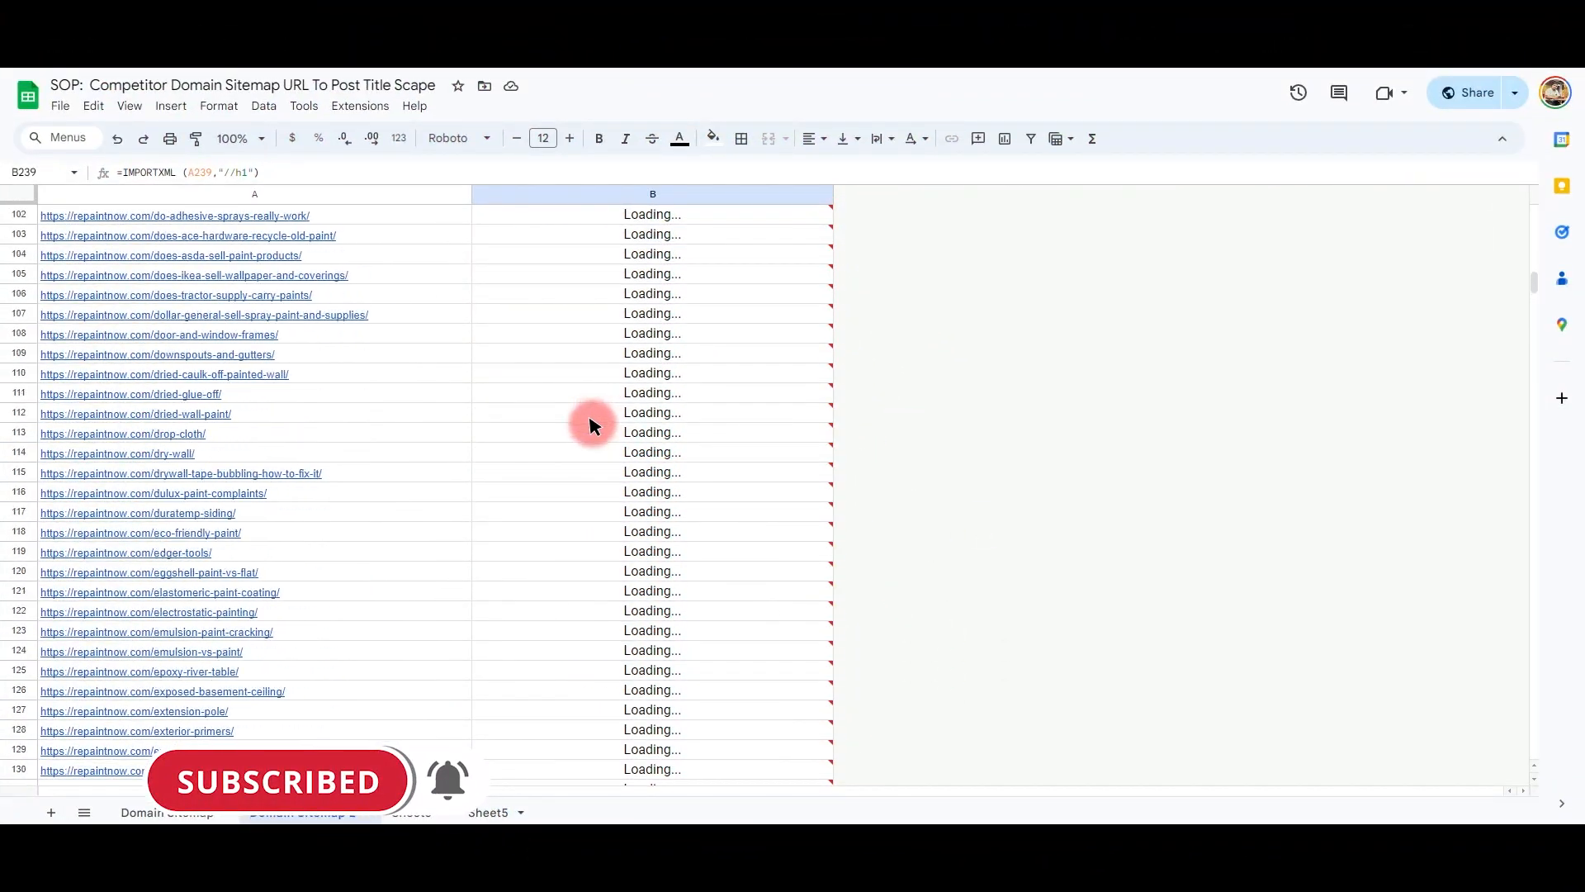
Switch to the SOP document to review its steps, dismissing the mail notification, and return to the spreadsheet
click(913, 76)
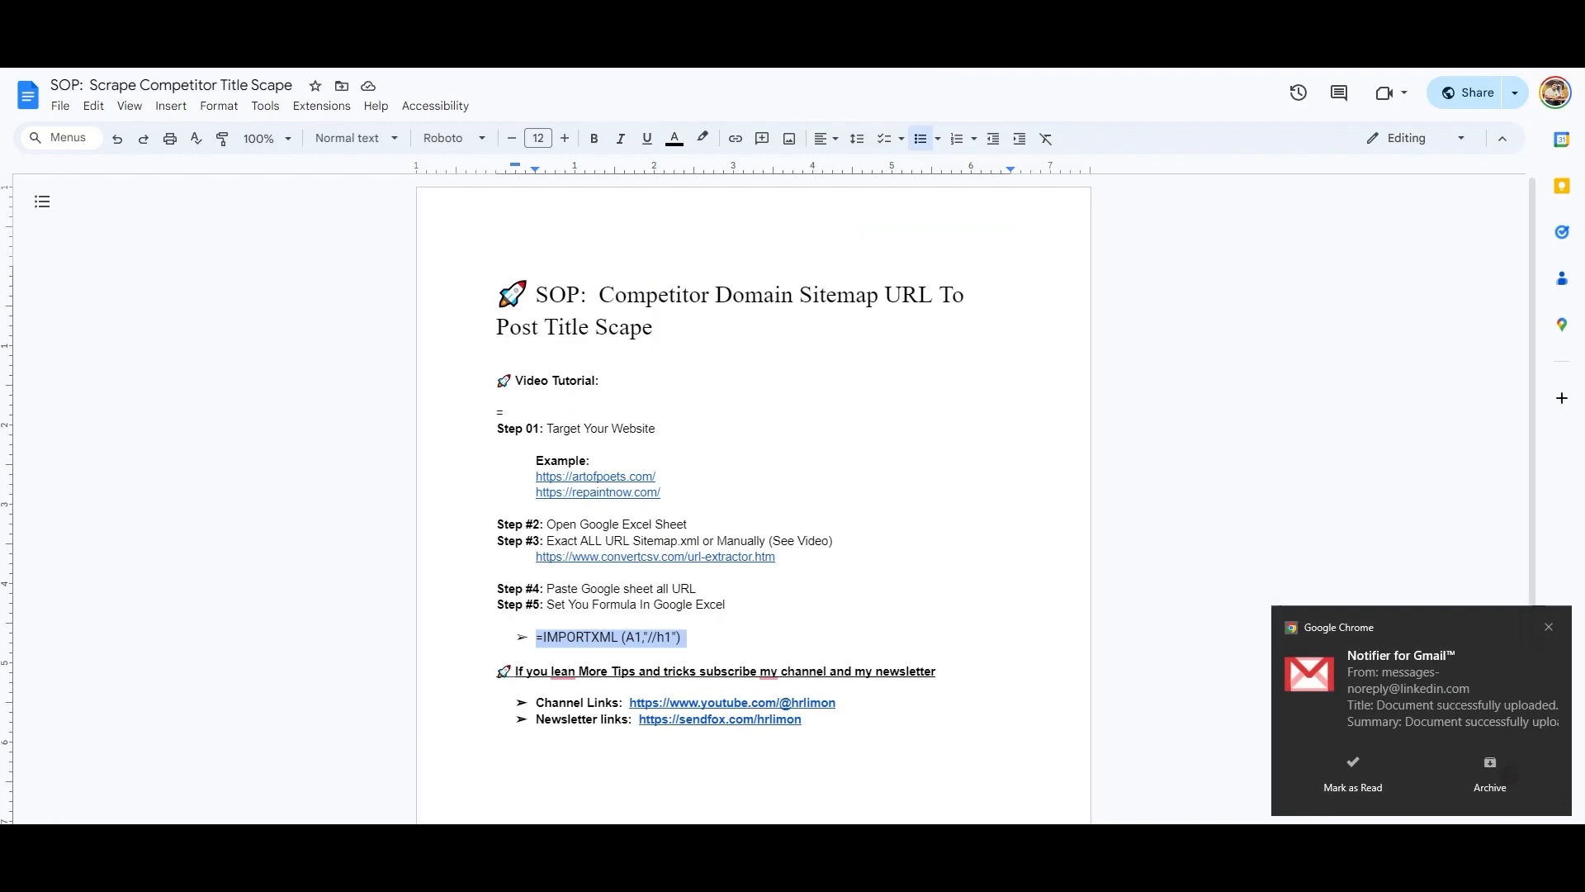
click(1341, 761)
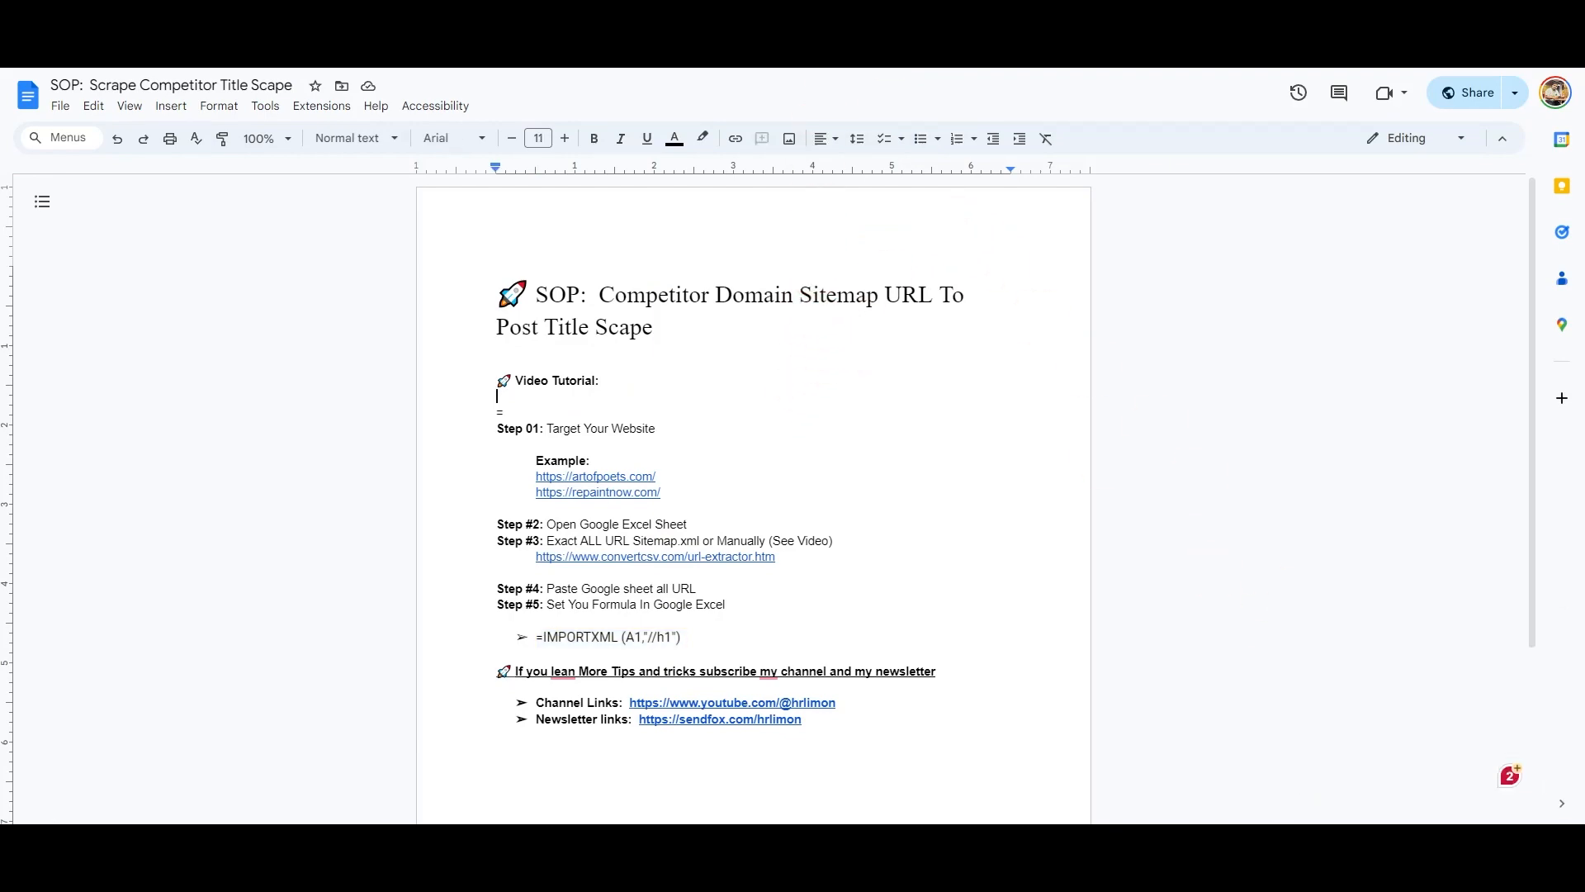
key(ctrl+Tab)
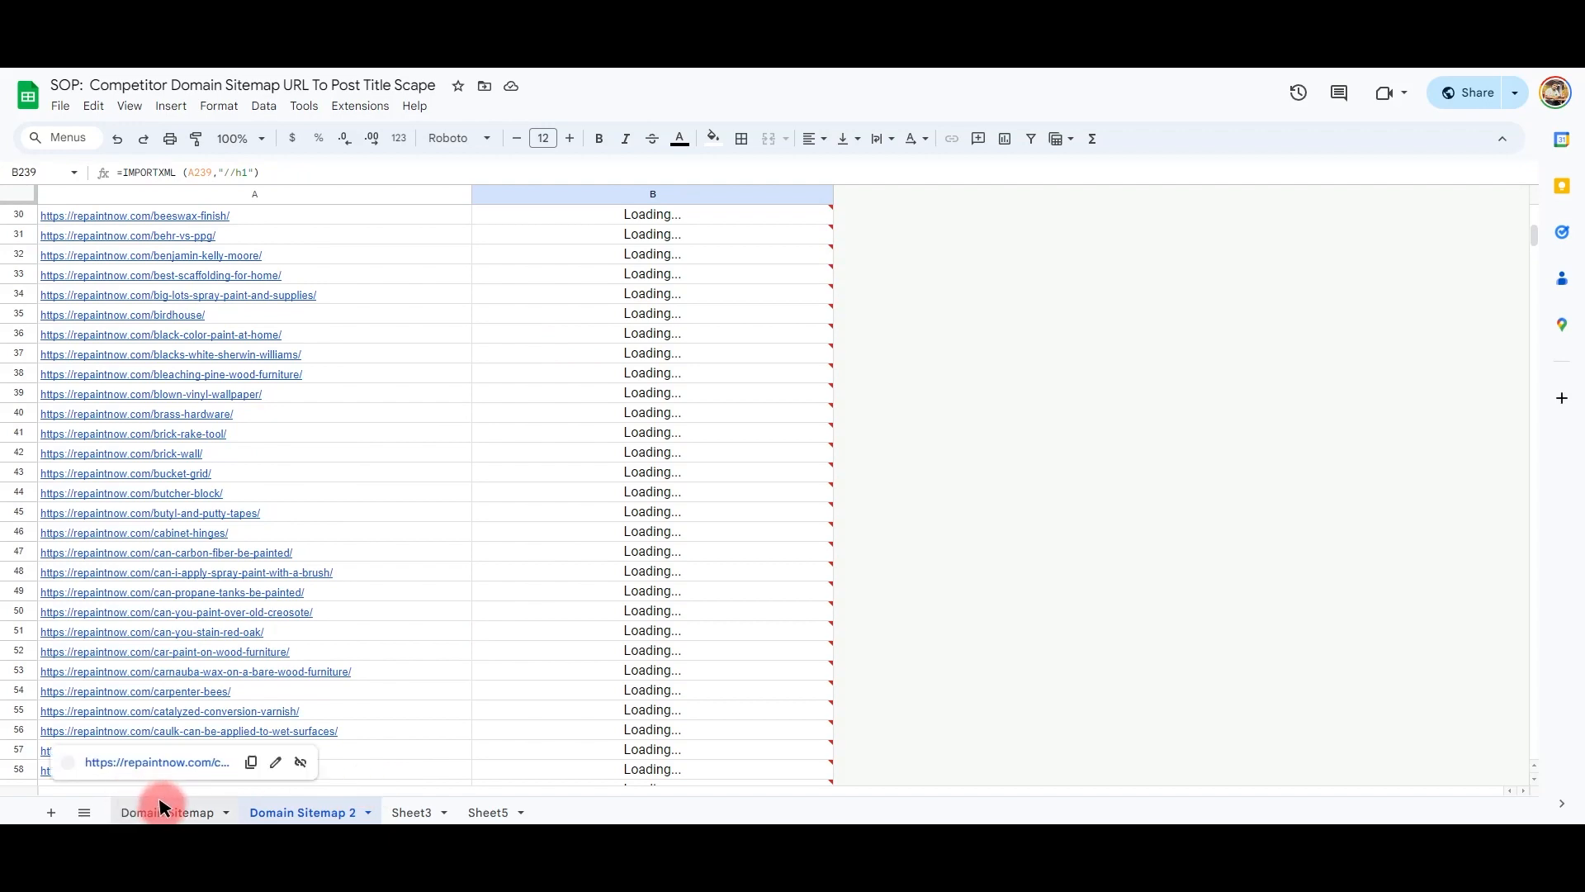
Open the Domain Sitemap sheet and check column B for loaded titles down to the last URL
click(161, 811)
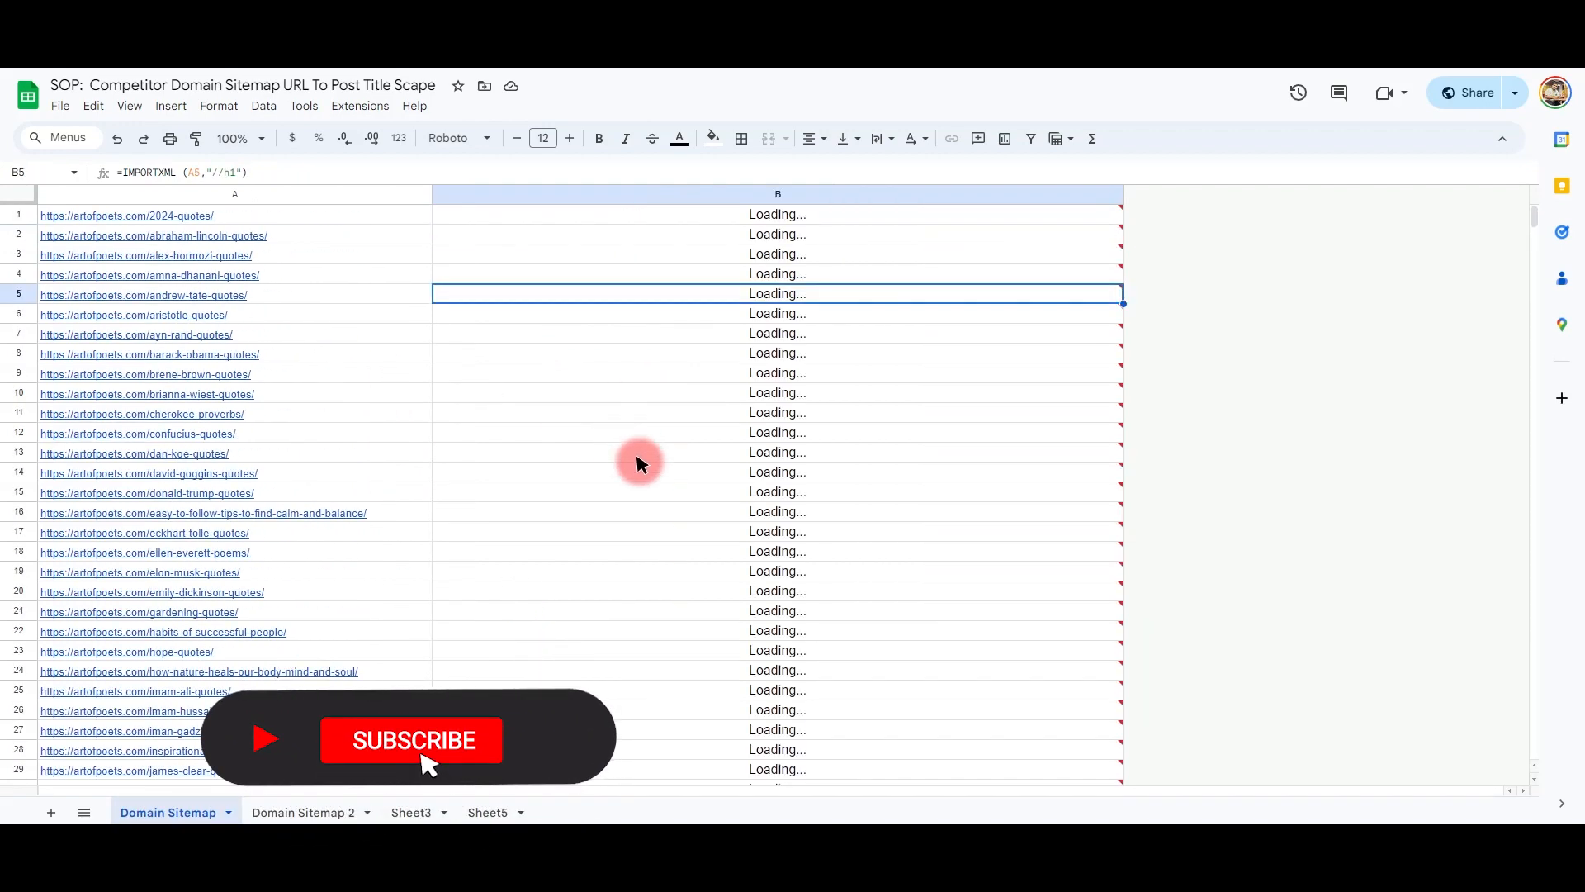
scroll(660, 438, down, 15)
scroll(669, 438, up, 10)
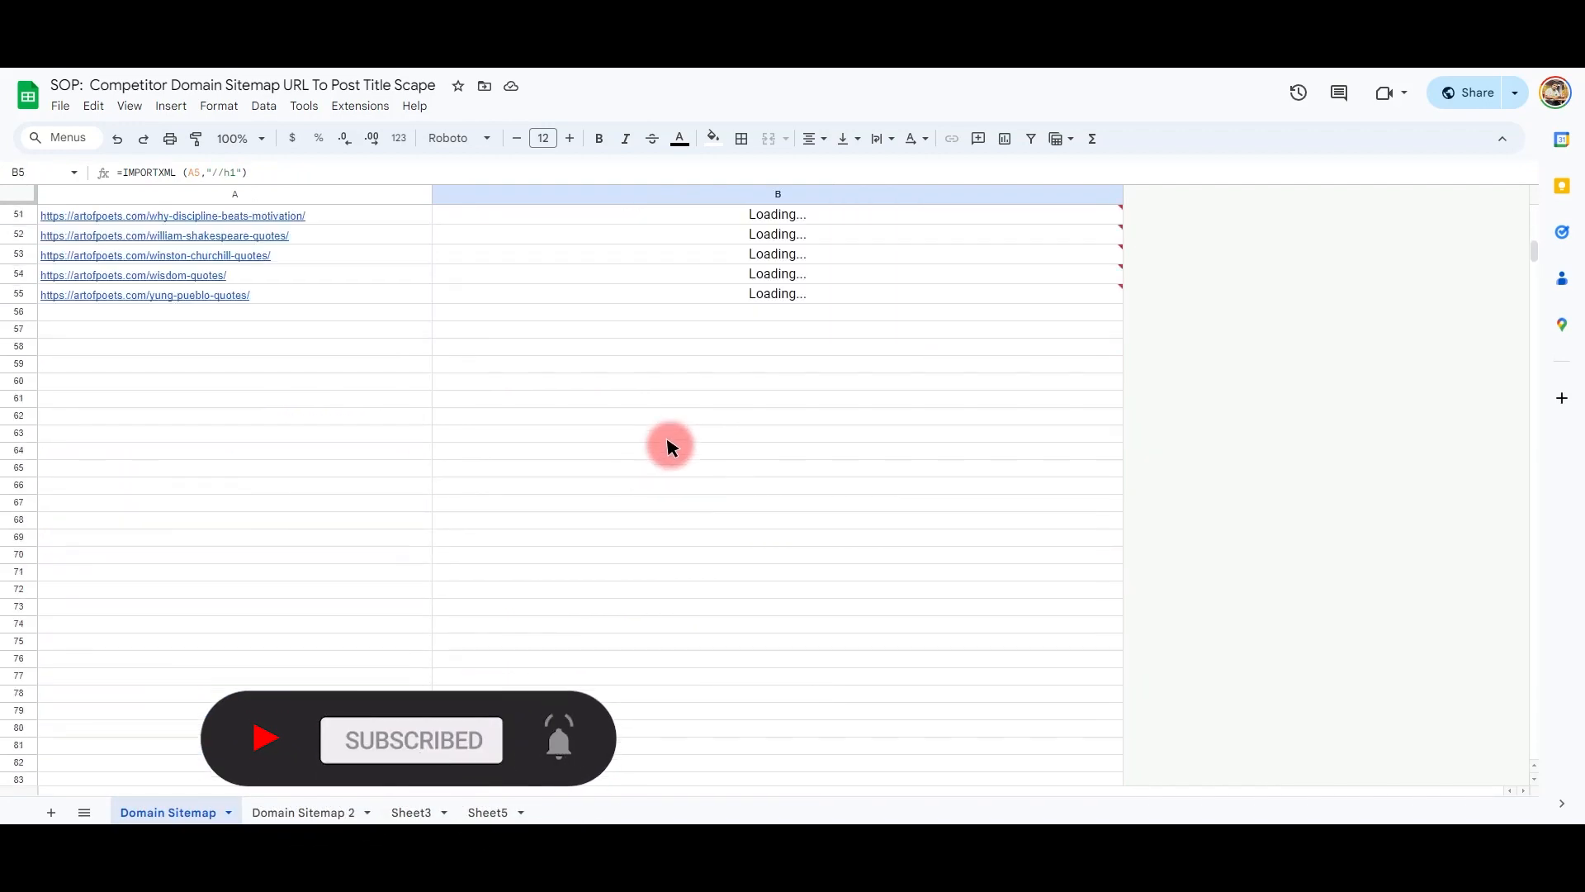
scroll(670, 445, up, 3)
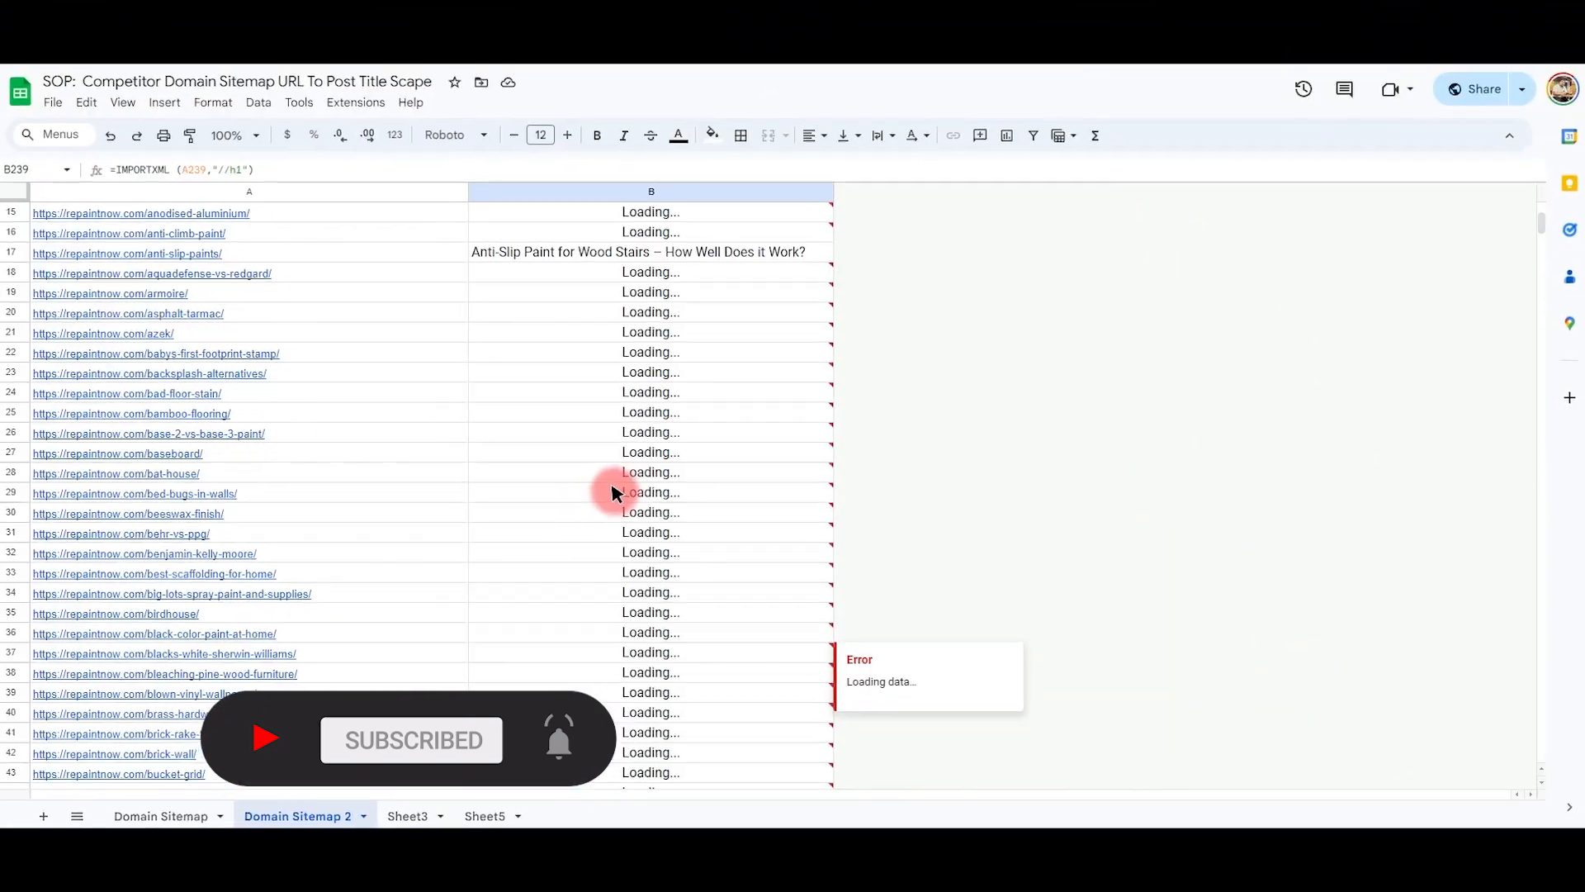
Recheck the title results in column B of Domain Sitemap 2 and inspect the formulas in B17 and B9
scroll(613, 492, up, 5)
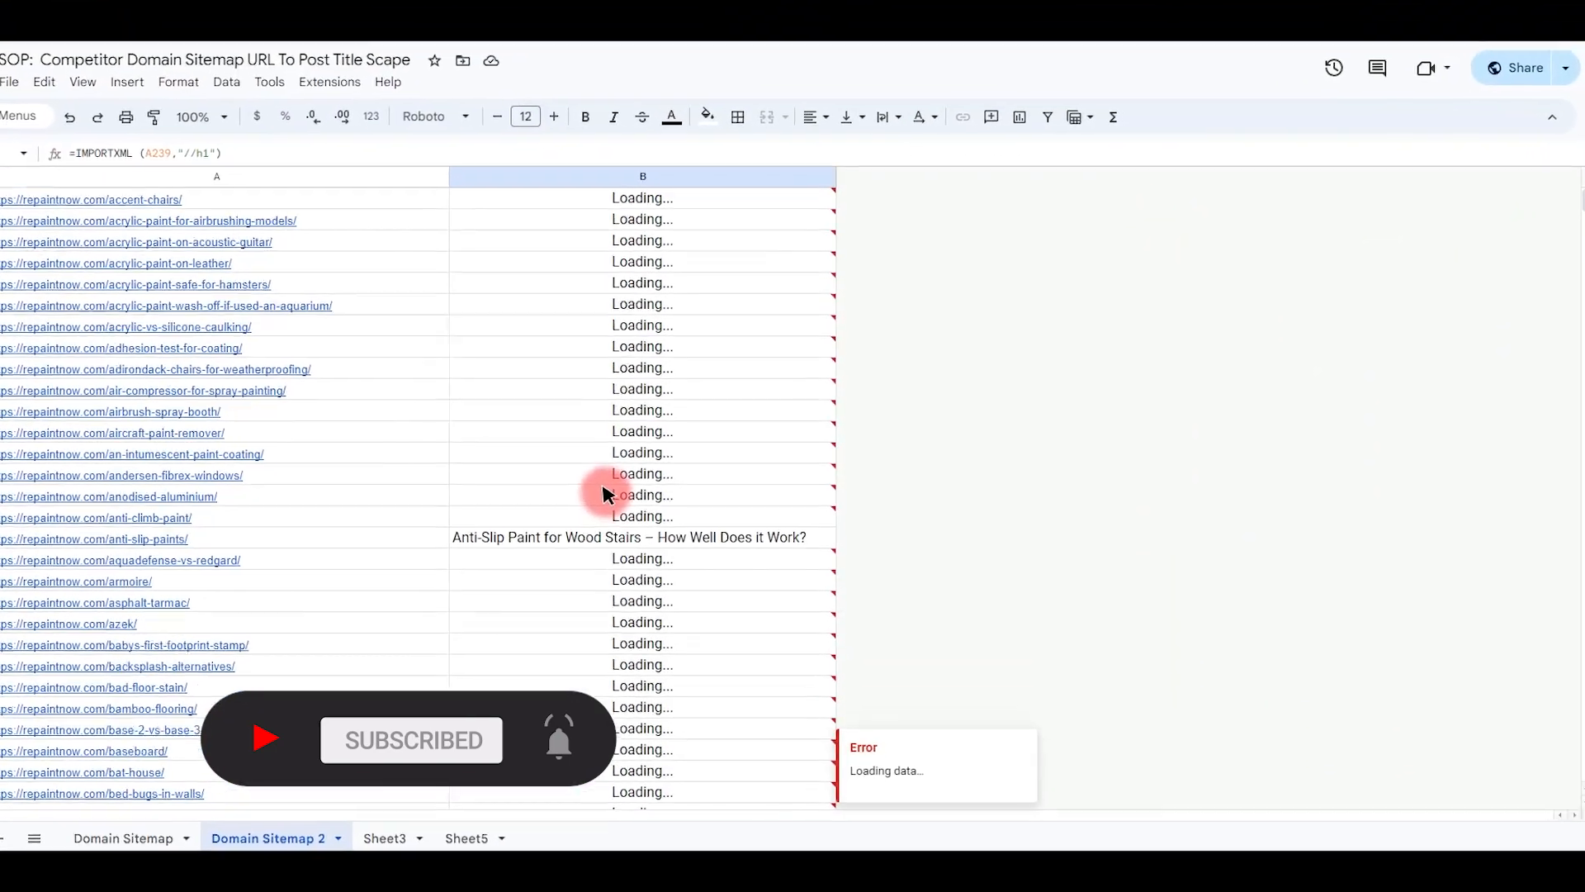
scroll(595, 494, down, 20)
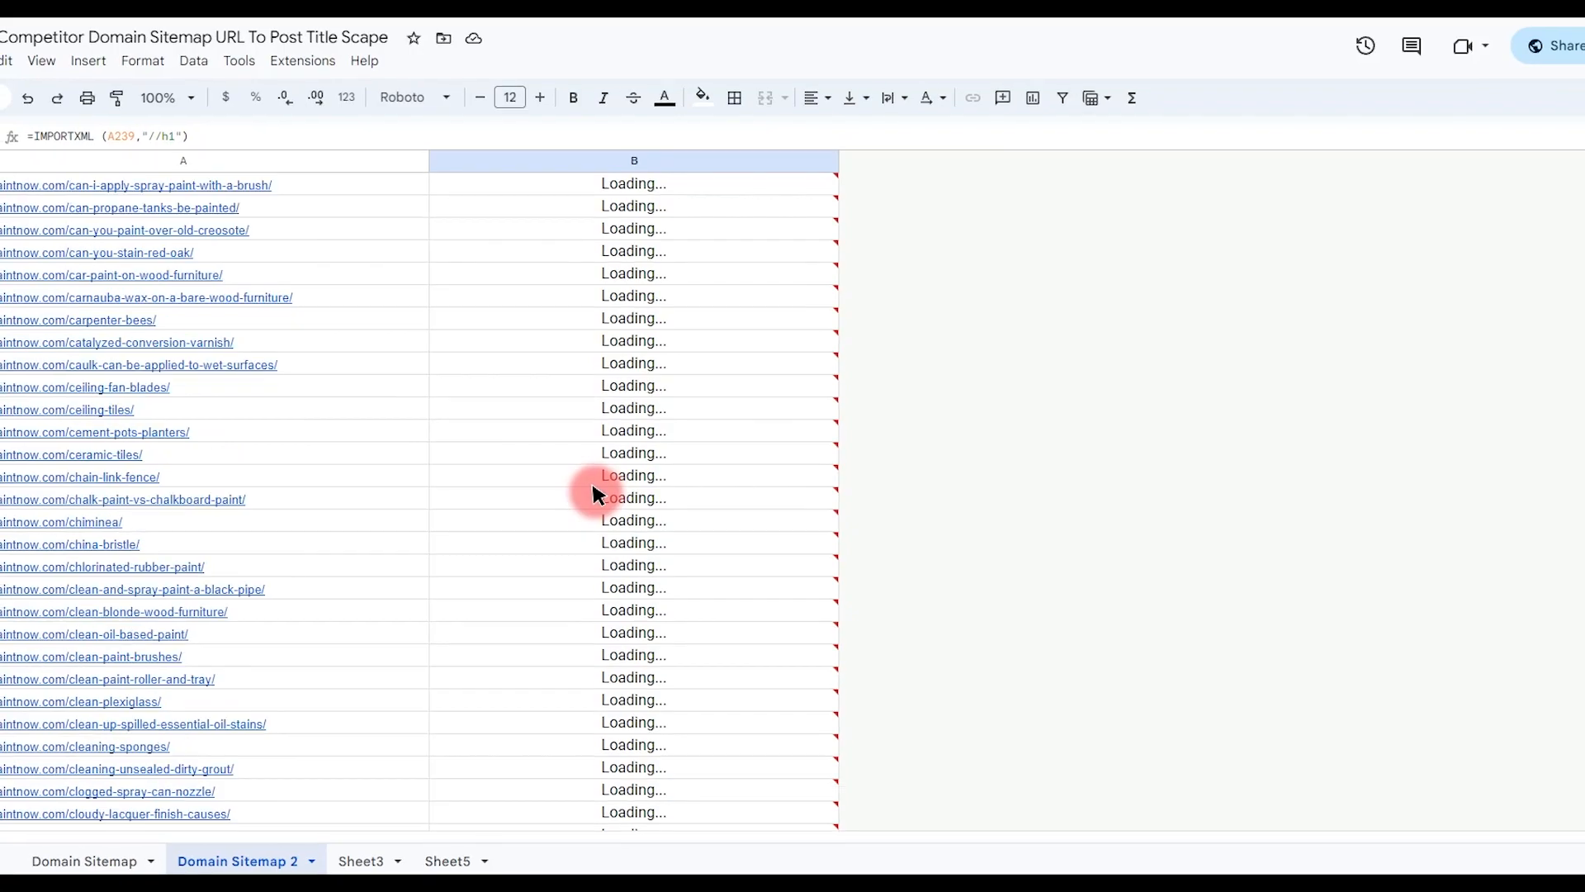
scroll(604, 490, down, 15)
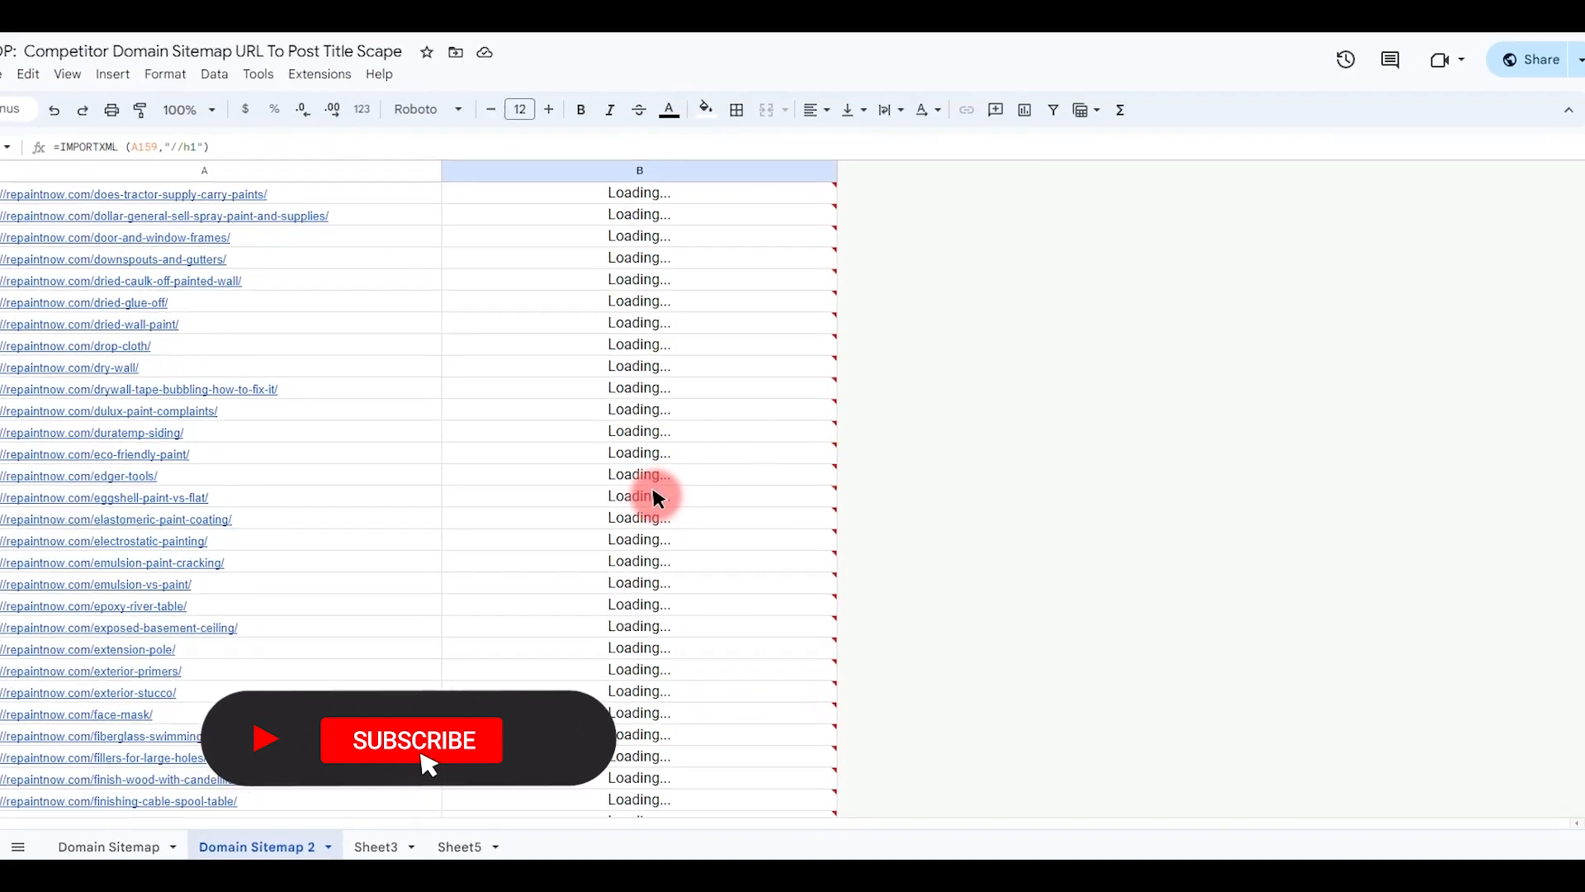
scroll(652, 490, up, 15)
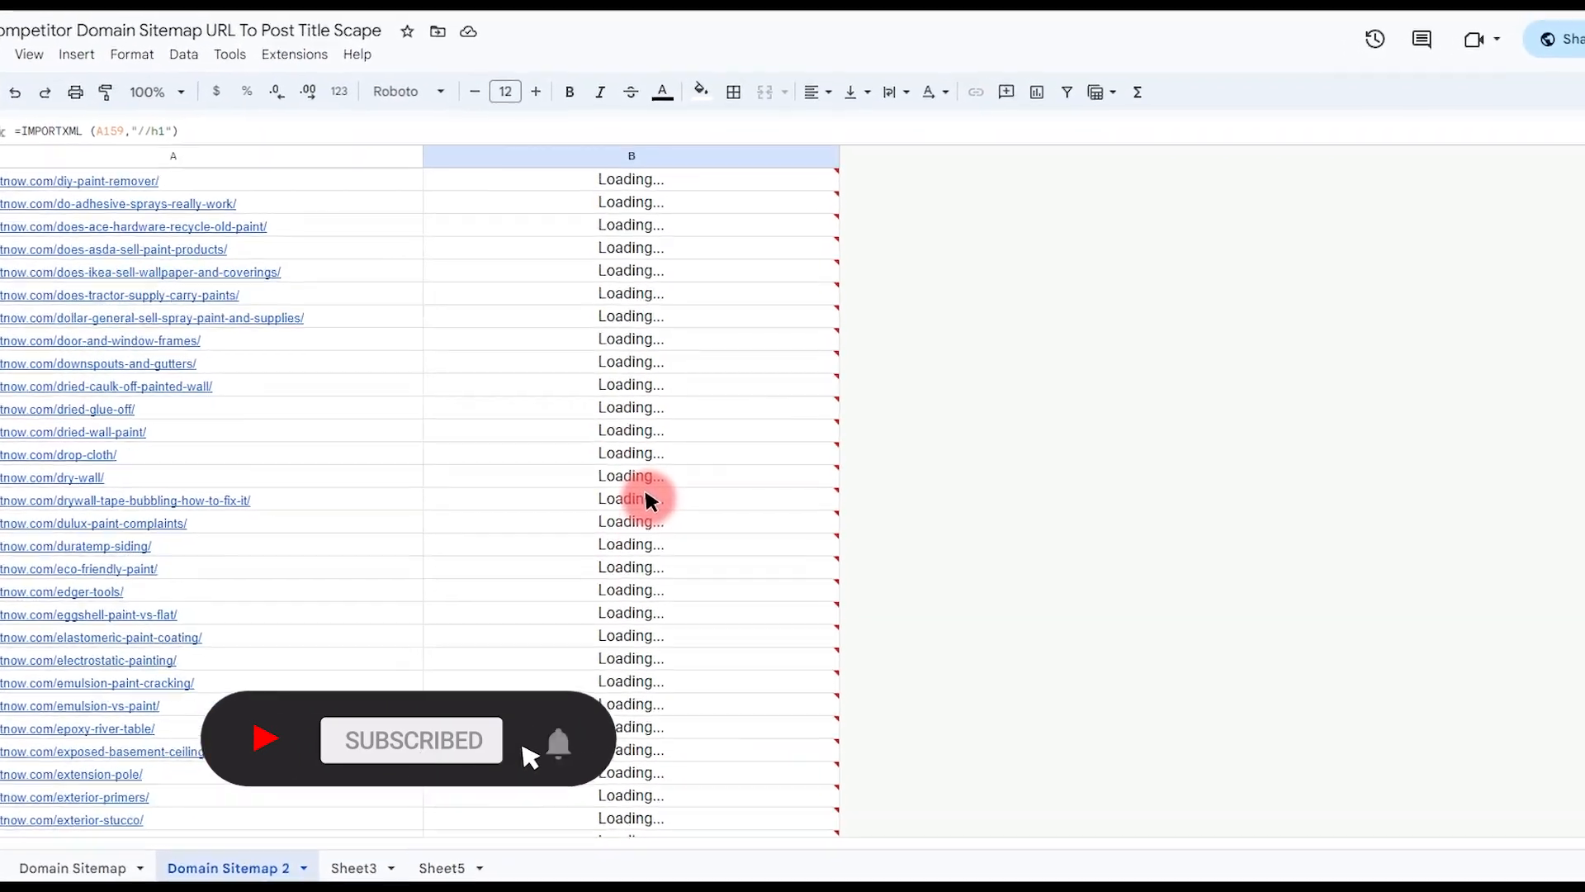
scroll(650, 484, up, 10)
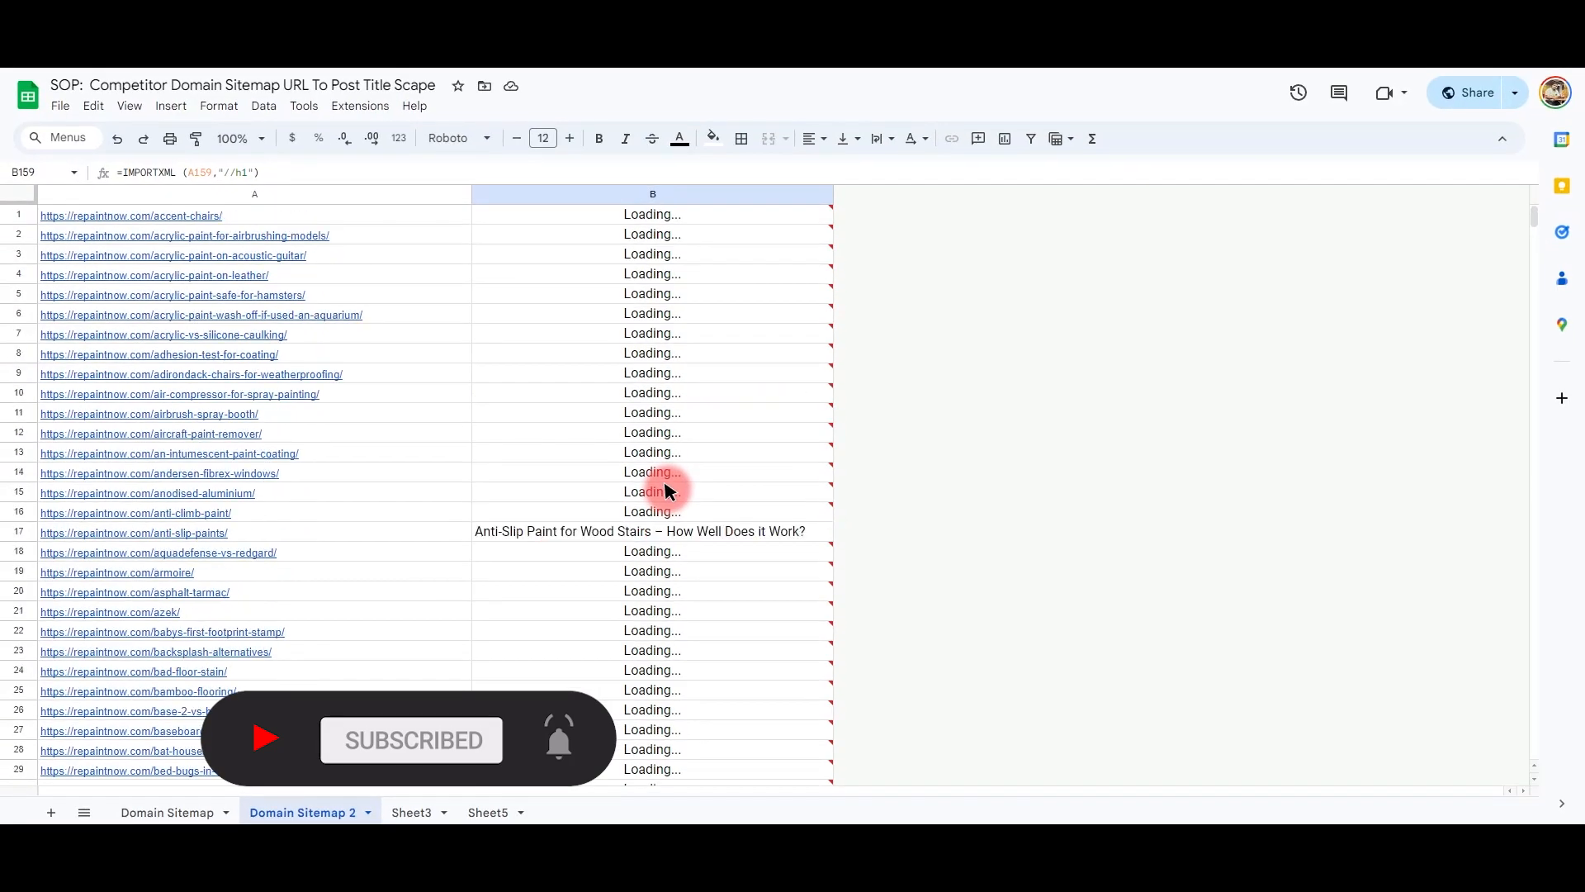
click(631, 531)
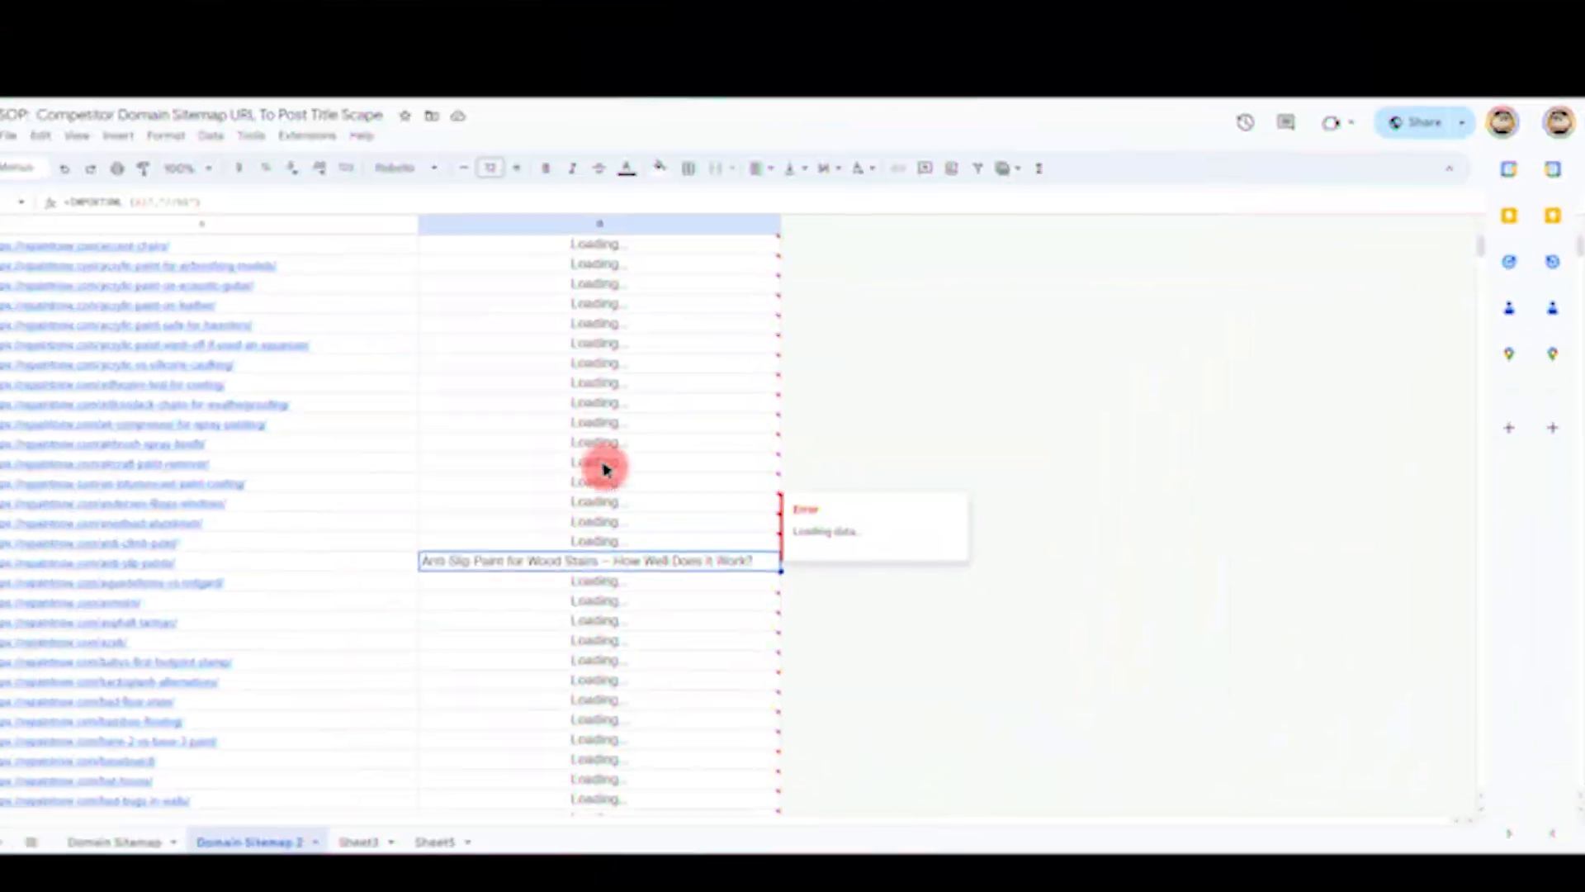
click(941, 164)
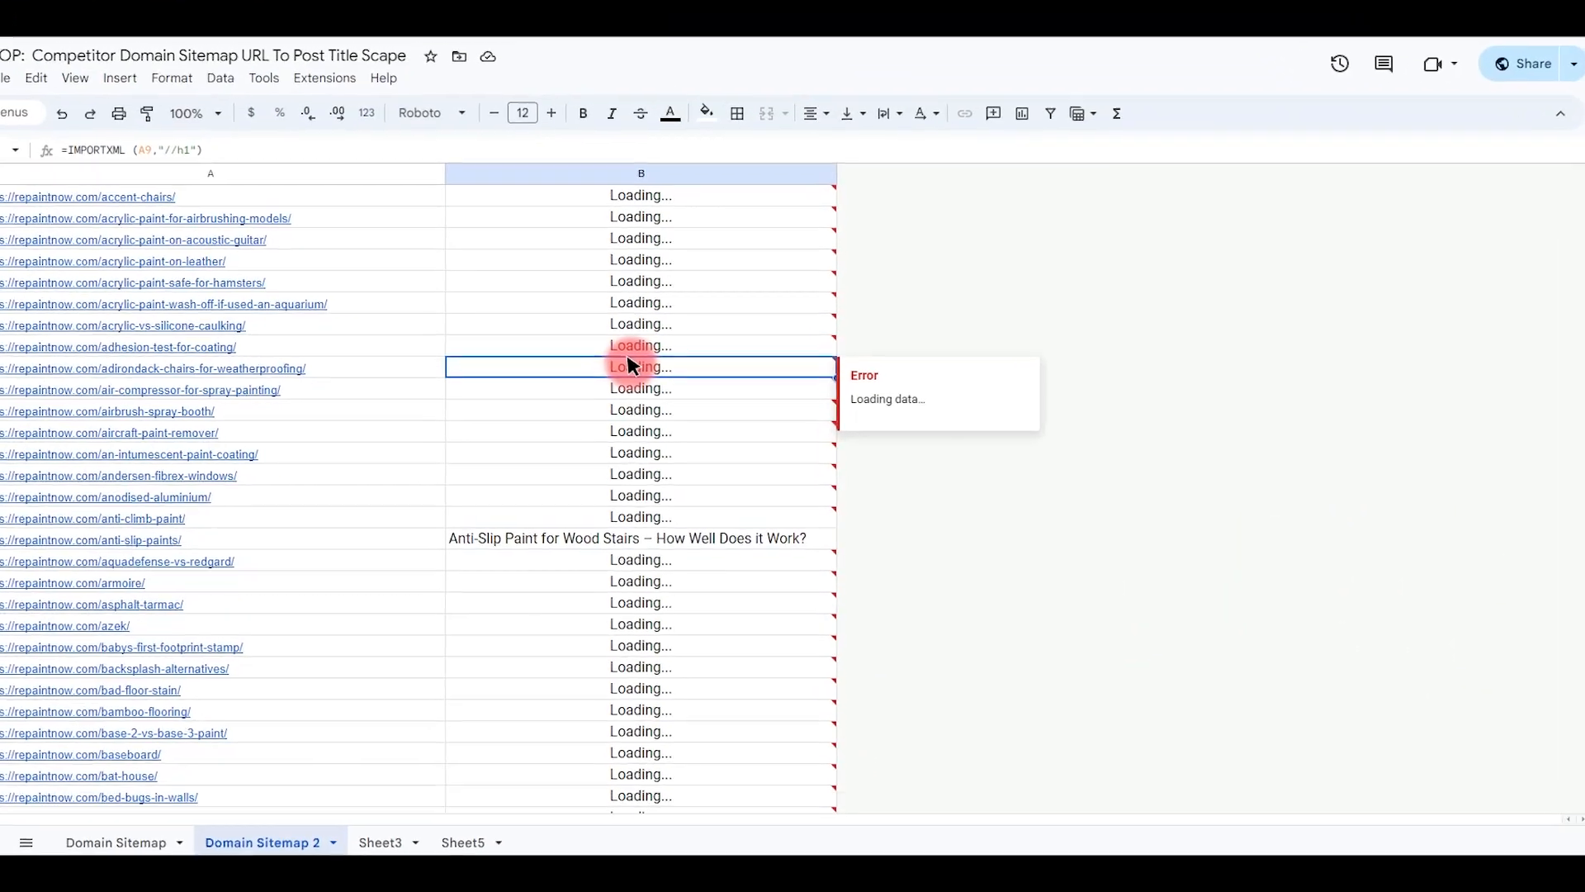